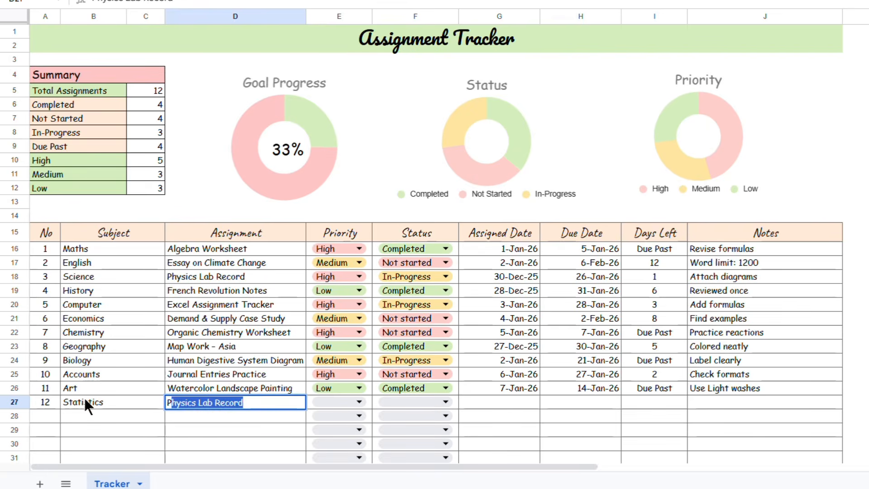
Step: Fill in the Statistics row with assignment Probability, priority High and status Not started
text(ro)
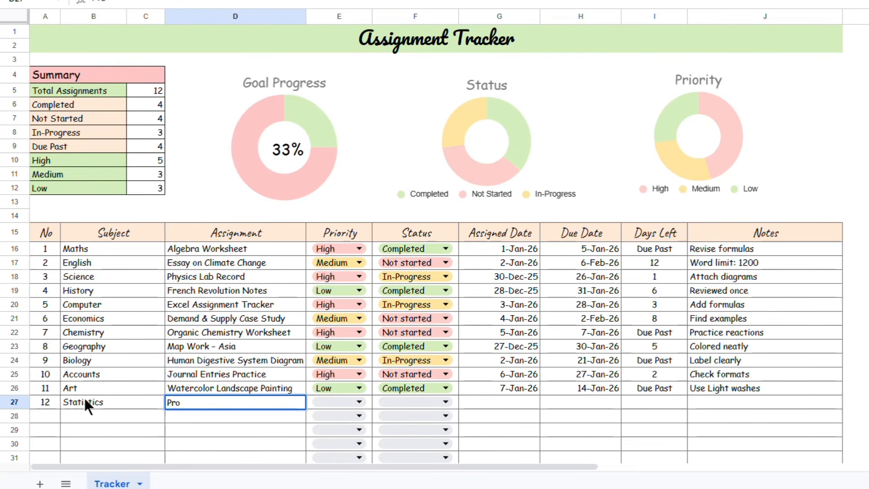
text(bability)
key(Tab)
text(h)
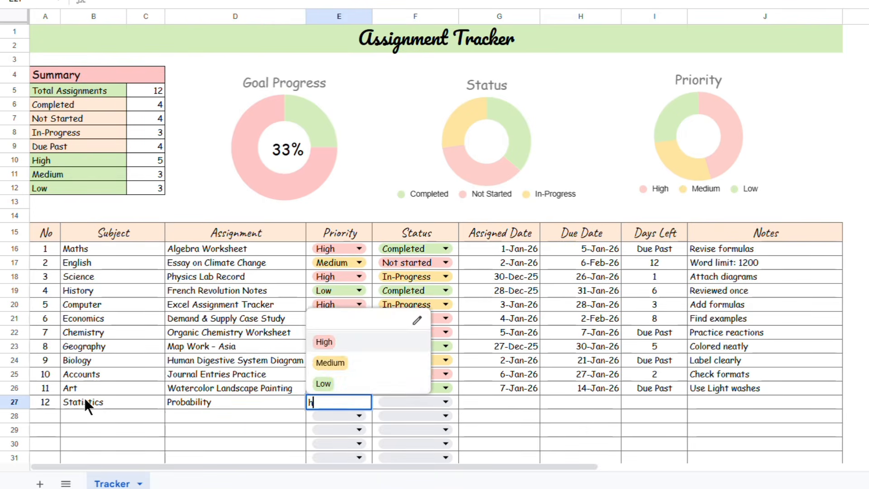
key(Return)
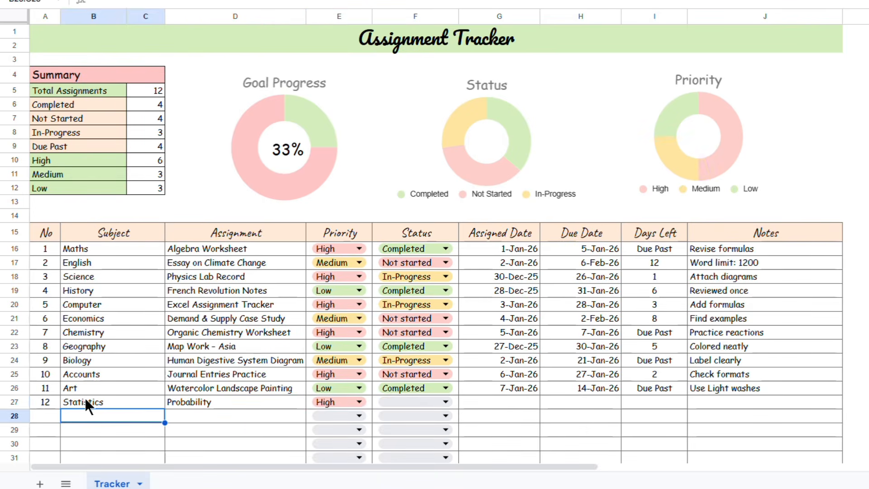
double_click(428, 406)
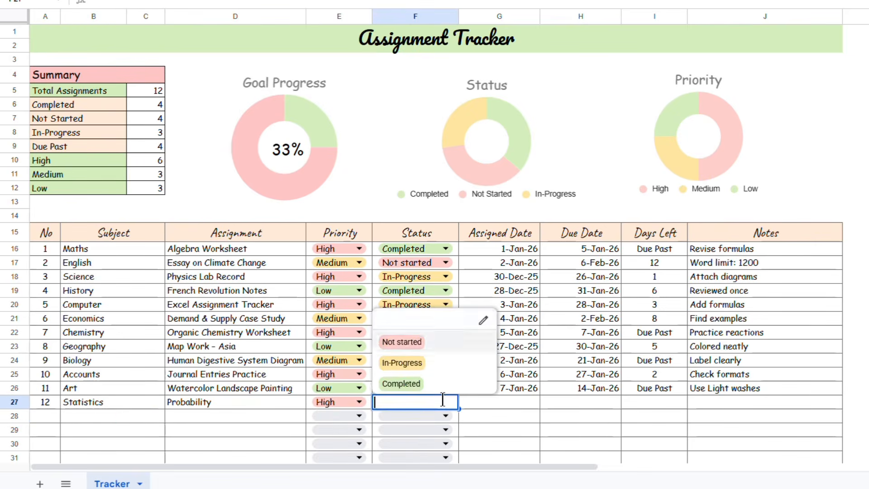
click(419, 342)
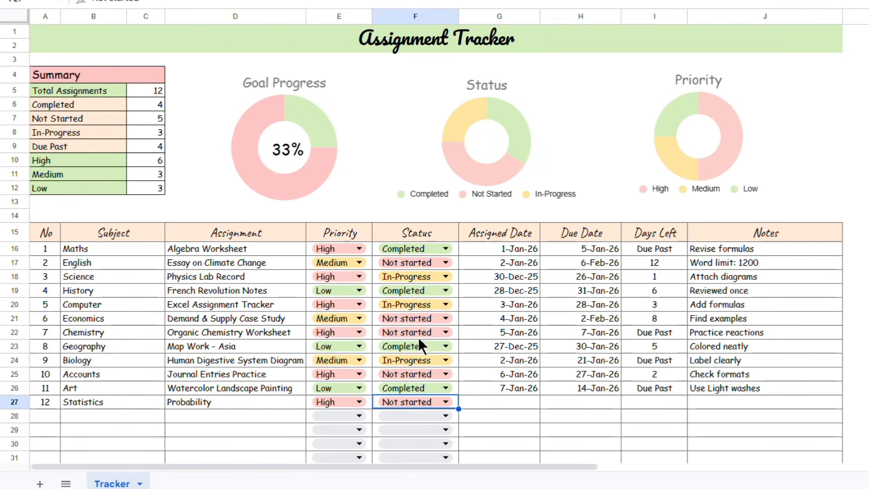
Step: Set the Statistics row's assigned date to 8 January 2026 and its due date to 13 January 2026
click(521, 399)
double_click(520, 396)
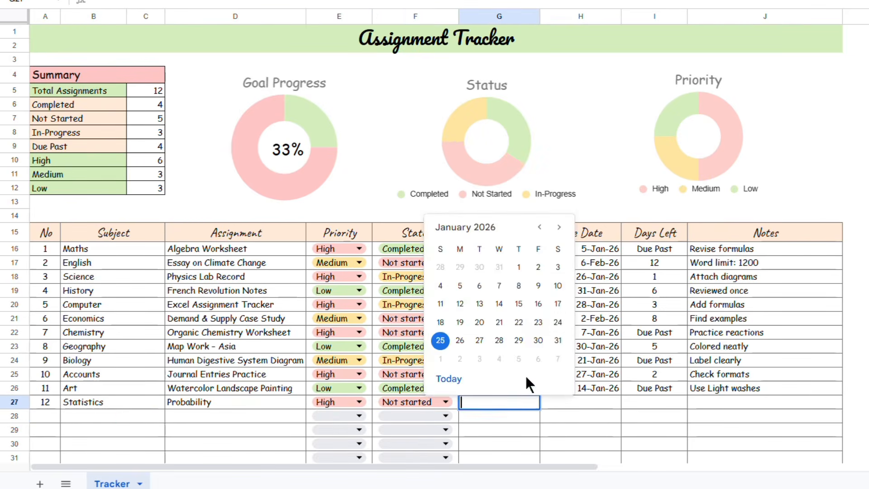
click(507, 291)
double_click(604, 402)
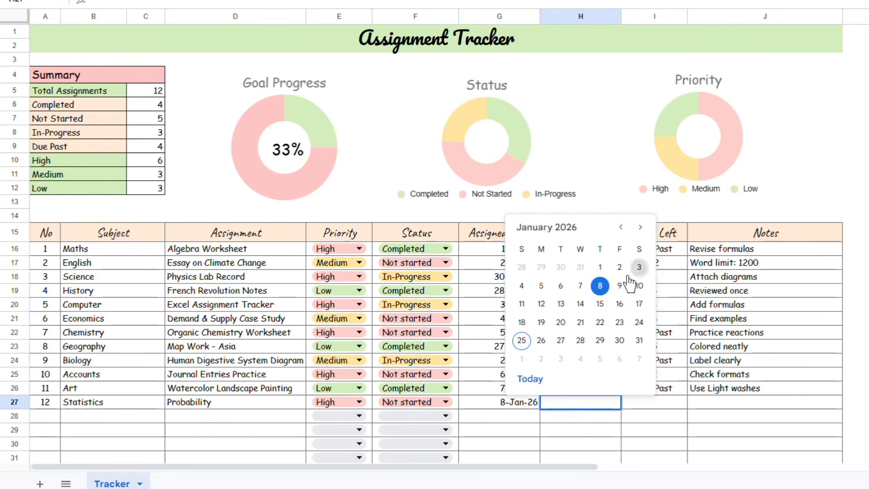
click(560, 303)
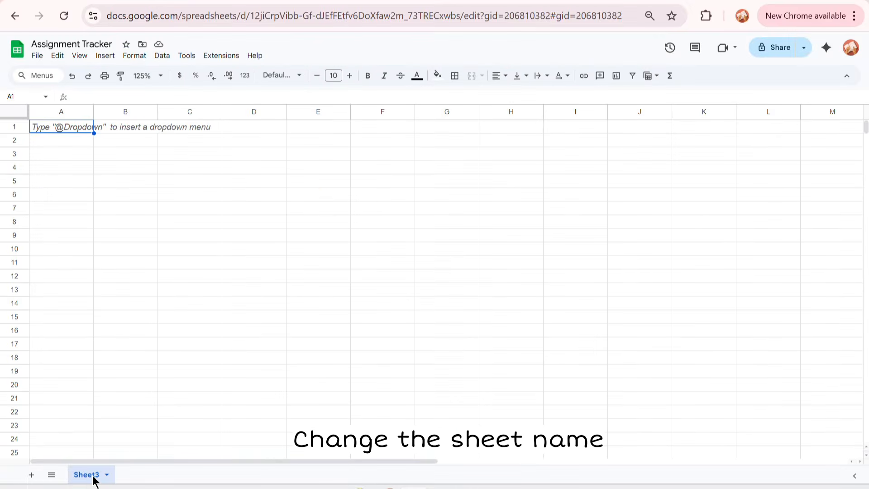
Step: Rename the blank sheet Sheet3 as Tracker
double_click(93, 476)
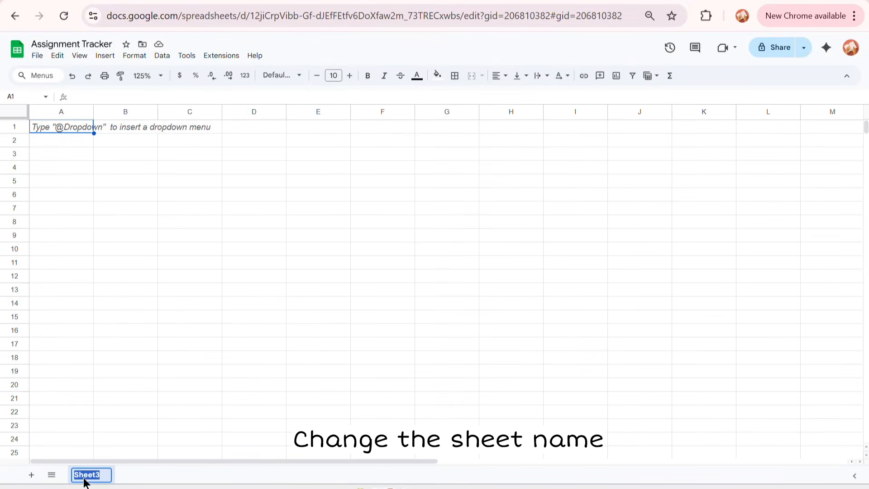
text(Trac)
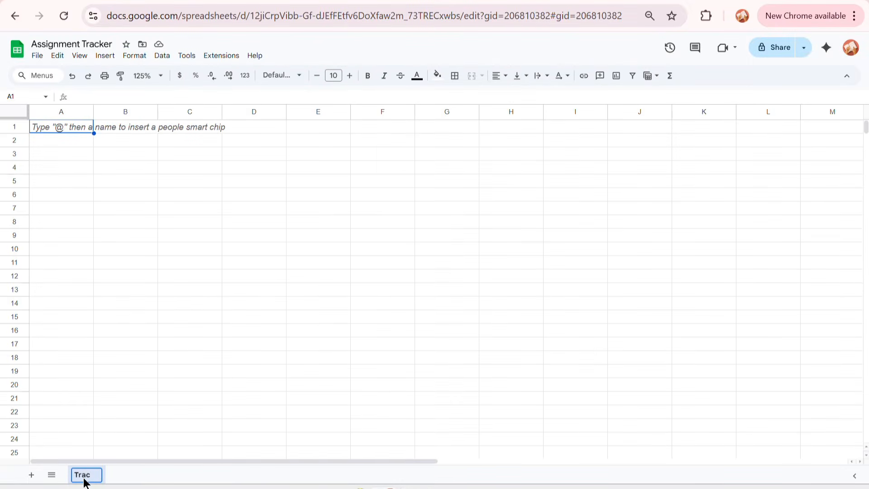
text(ker)
Step: Enter the column headers No, Subject, Assignment, Priority and Status in row 11, starting at cell A11
click(37, 262)
text(N)
key(Tab)
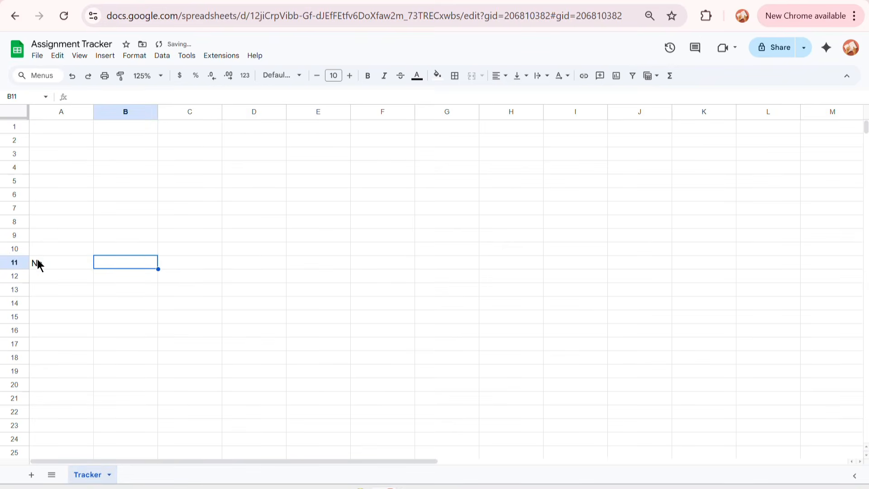
text(Subject)
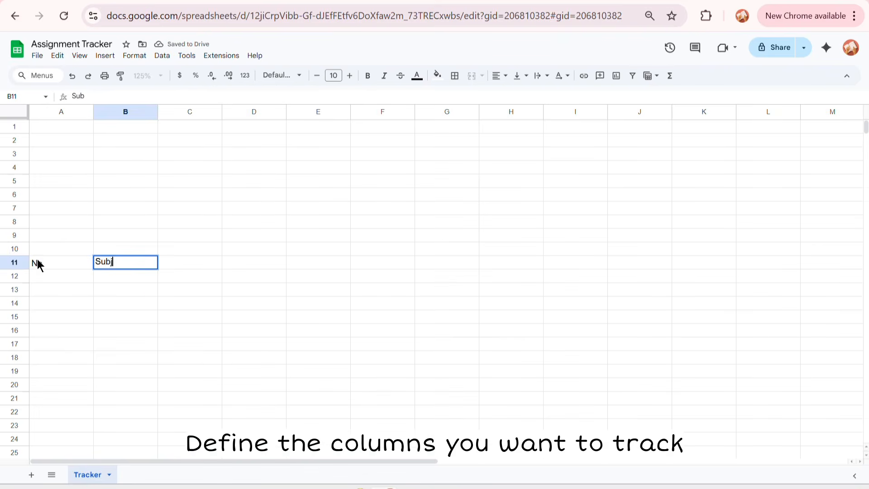
key(Tab)
text(Assignment)
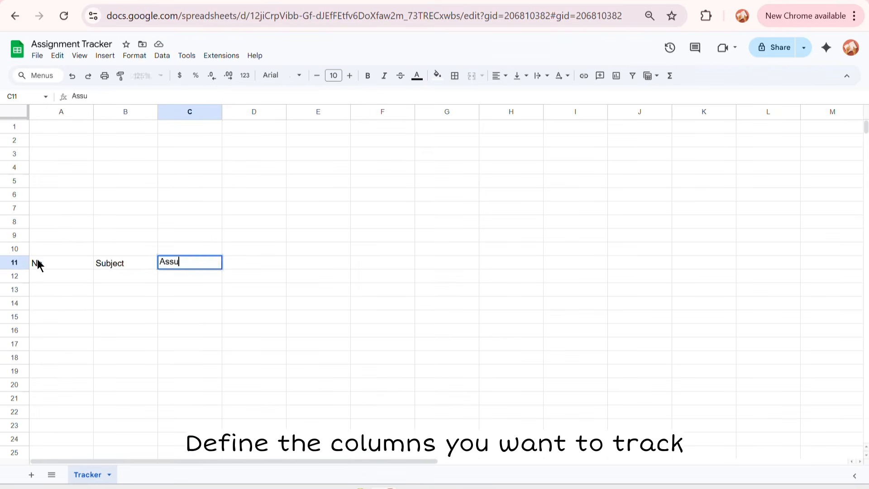
key(Tab)
text(Priority)
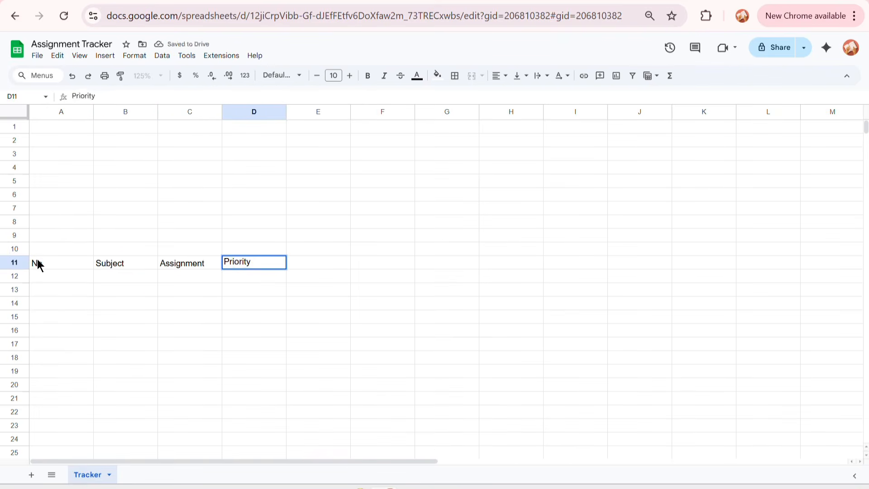
key(Tab)
text(Sta)
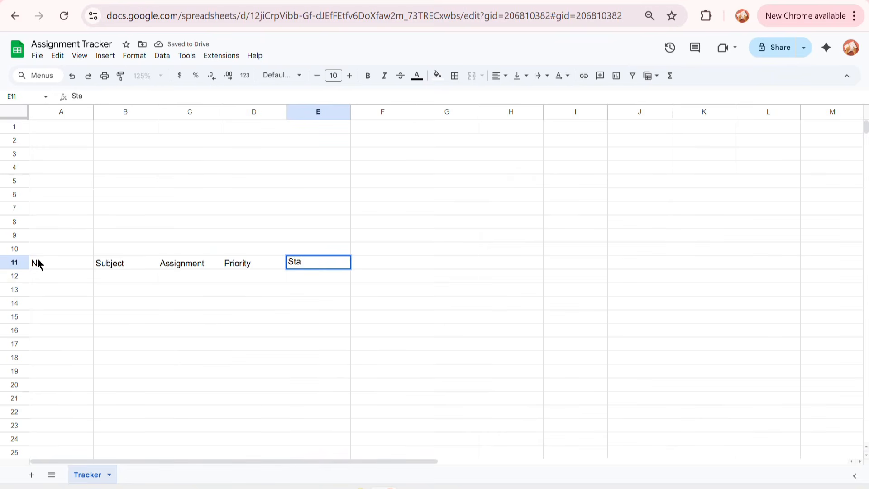
text(tus)
key(Tab)
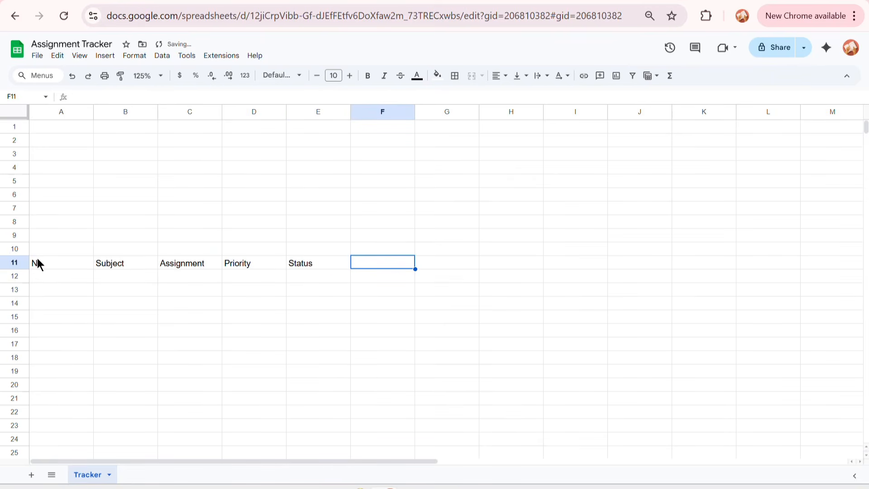
Step: Continue the row 11 headers with Assigned date, Due Date and Notes in cells F11 to H11
text(Assigned date)
key(Tab)
text(D)
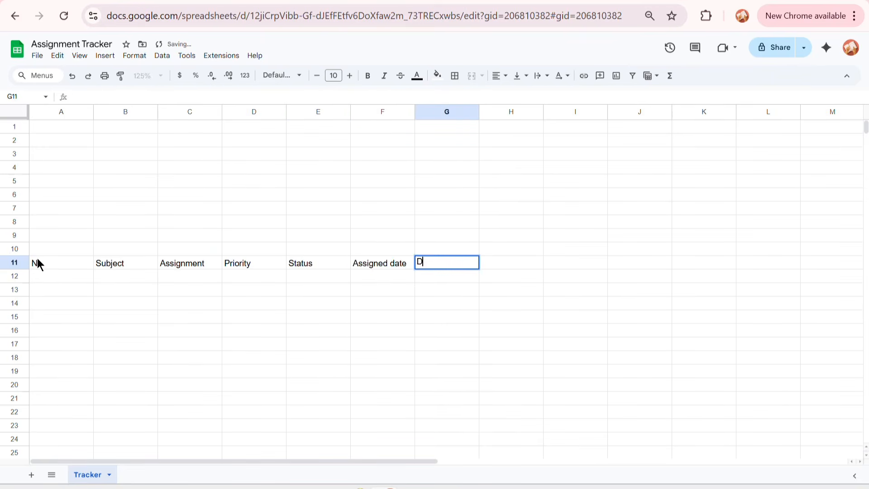
text(ue Date)
key(Tab)
text(Notes)
key(Return)
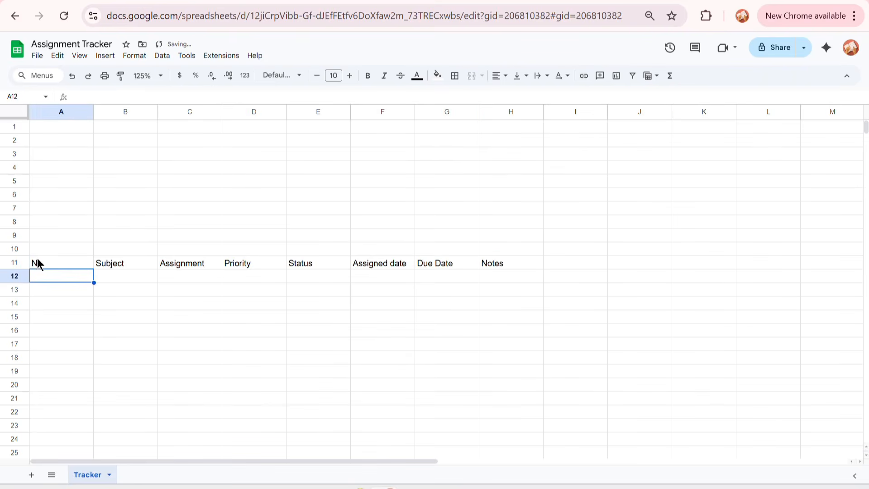
Step: Add a dropdown data validation rule to the Priority cells D12:D50
click(241, 275)
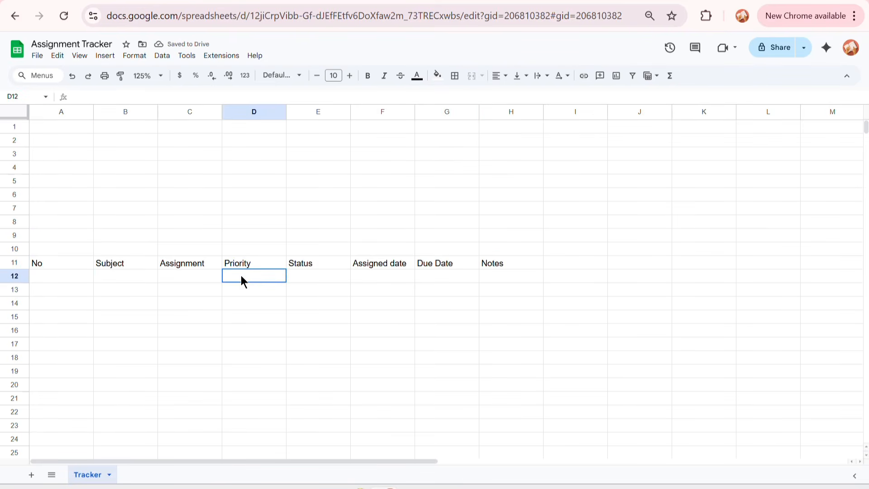
scroll(224, 408, down, 2)
scroll(246, 422, down, 4)
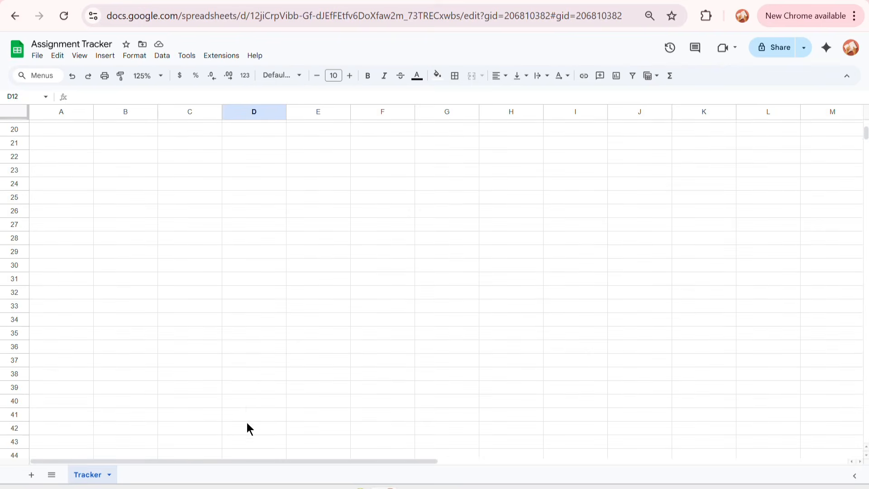
scroll(246, 407, down, 4)
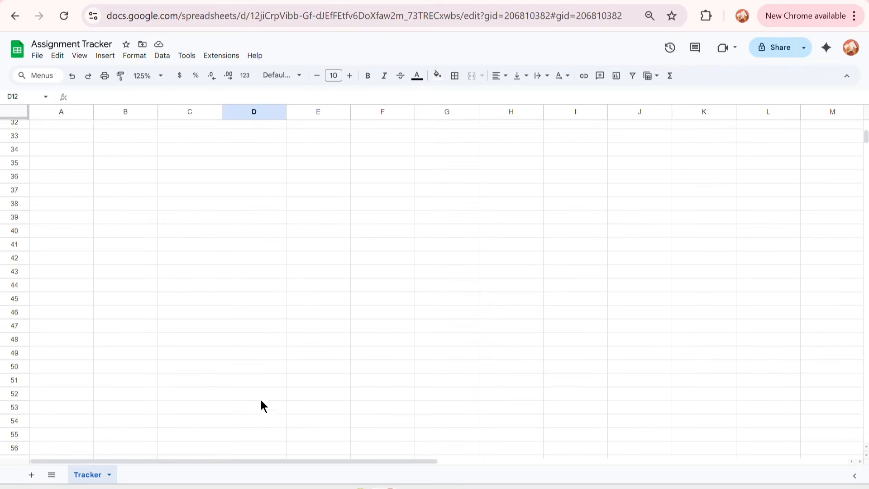
shift+click(268, 357)
shift+click(264, 361)
scroll(246, 349, up, 10)
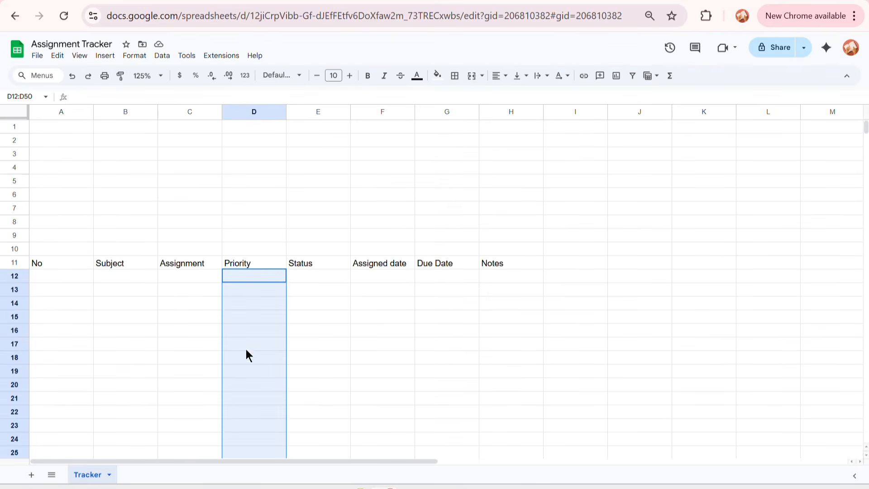
click(170, 56)
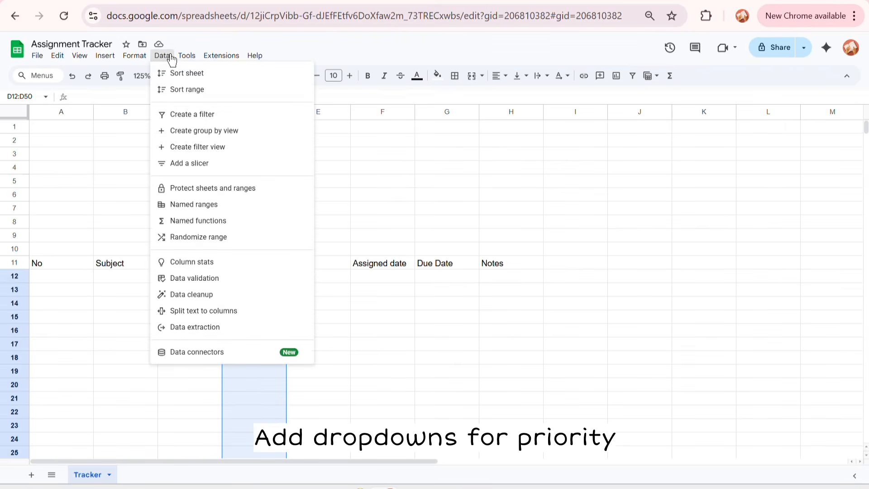
click(204, 277)
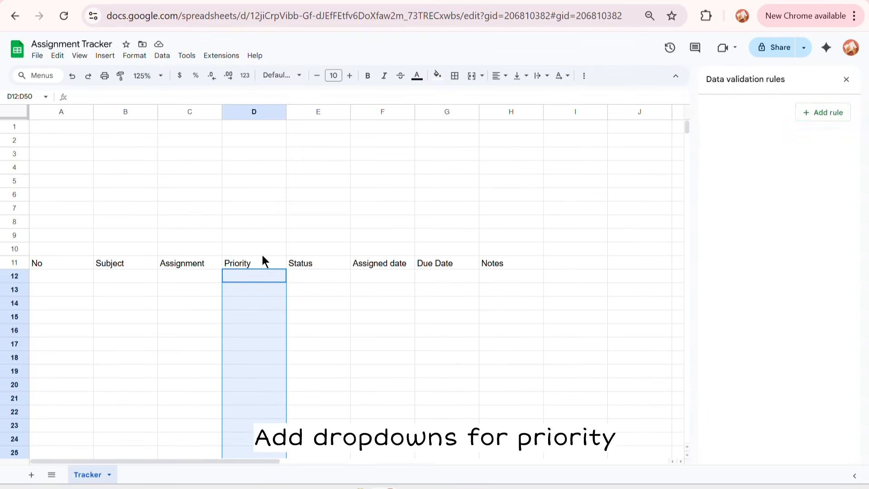
click(823, 113)
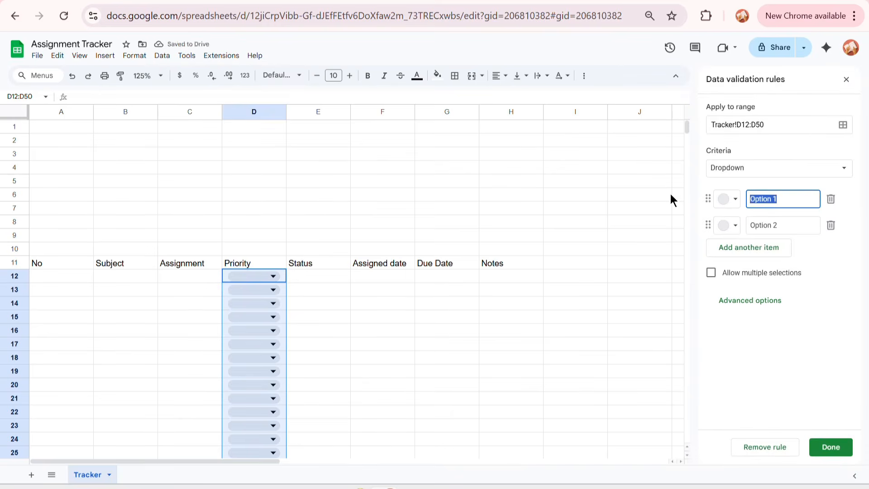
Step: Name the first dropdown option High and give it a light red background with black text
key(BackSpace)
text(High)
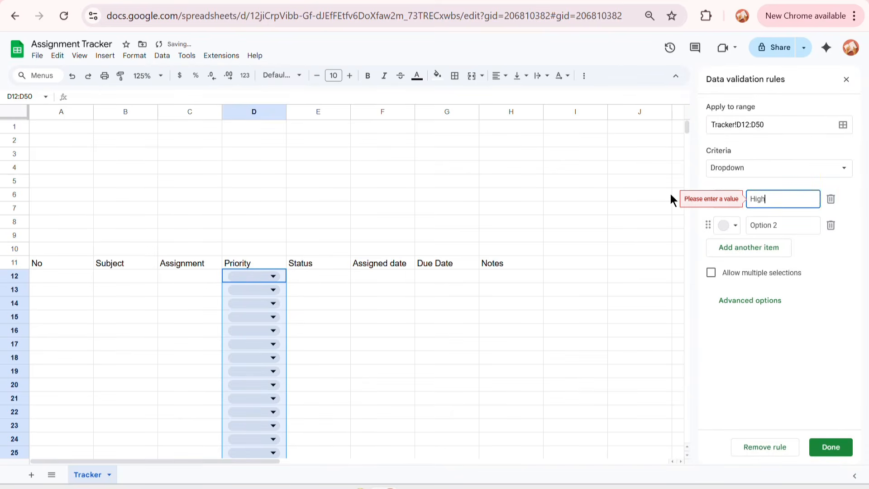
click(727, 199)
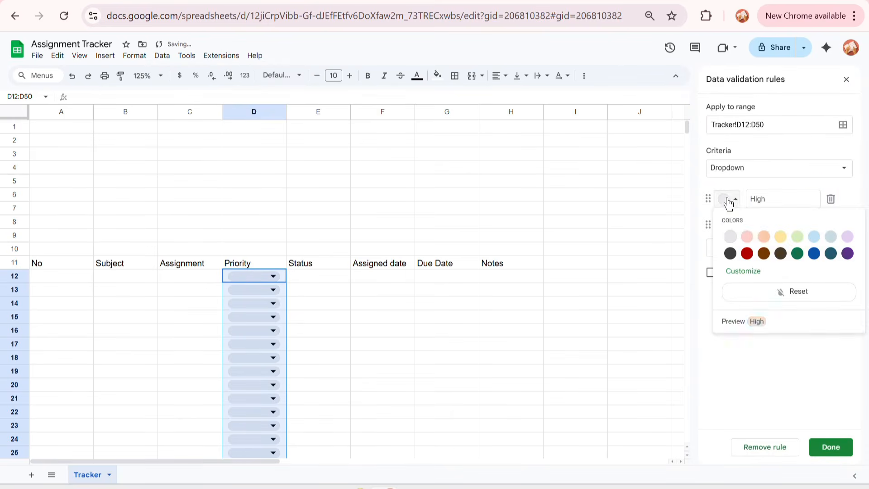
click(747, 236)
click(727, 199)
click(743, 271)
click(616, 256)
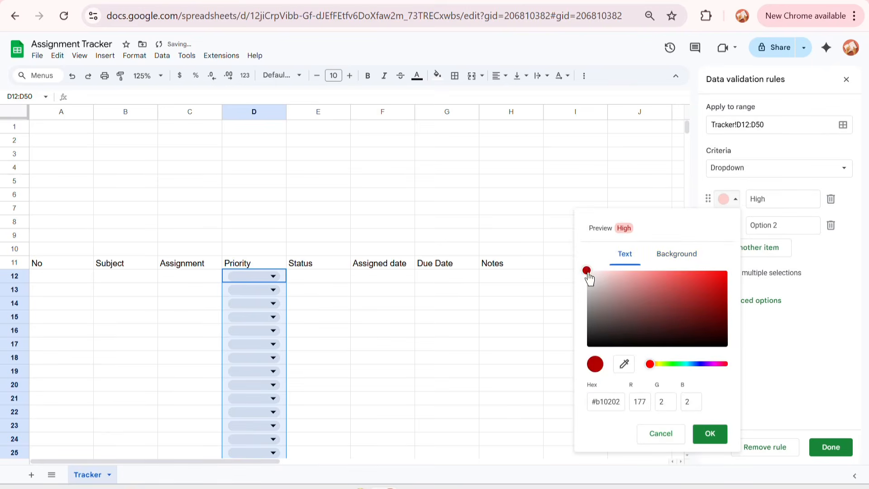
drag(587, 271, 586, 347)
click(711, 431)
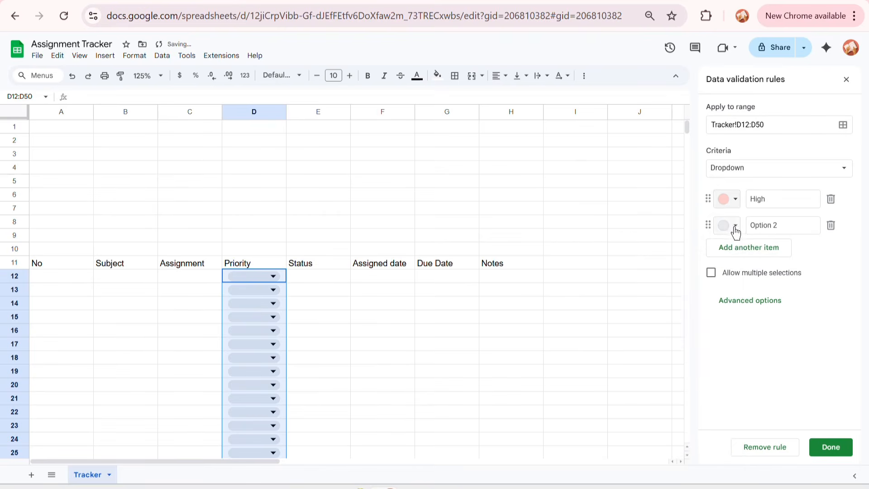
Step: Name the second dropdown option Medium and give it a light yellow background with black text
drag(786, 225, 702, 227)
key(BackSpace)
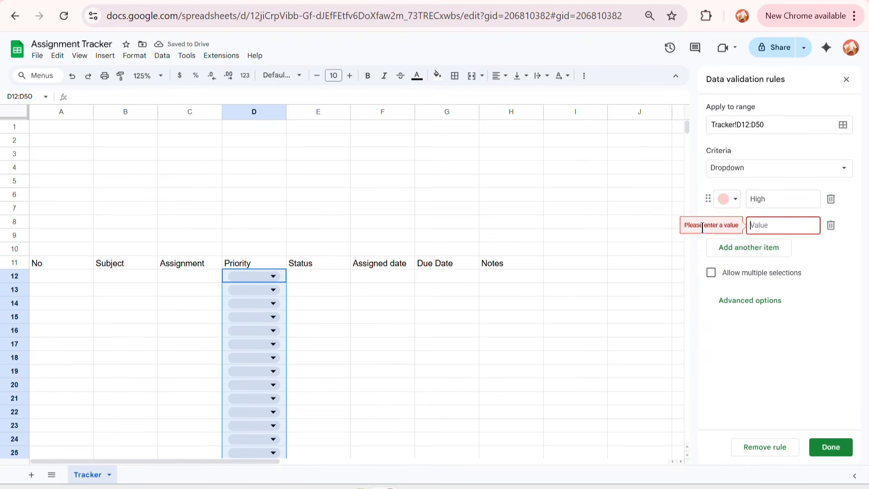
text(Medium)
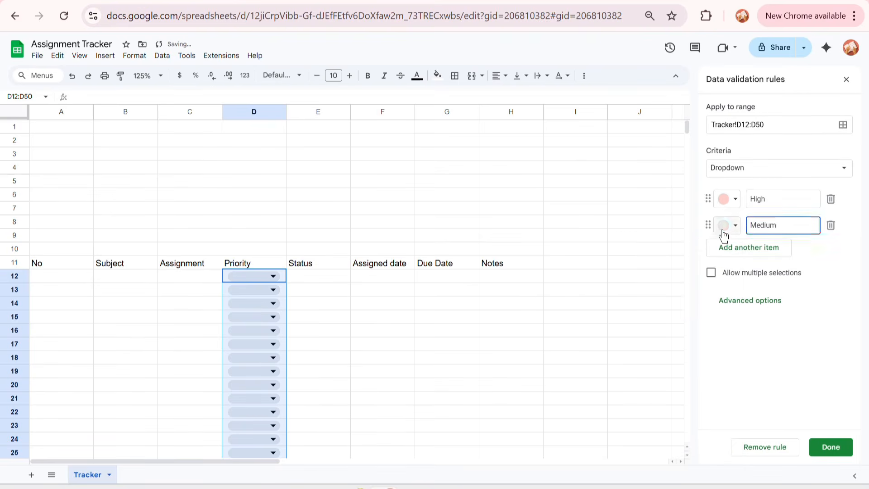
click(724, 226)
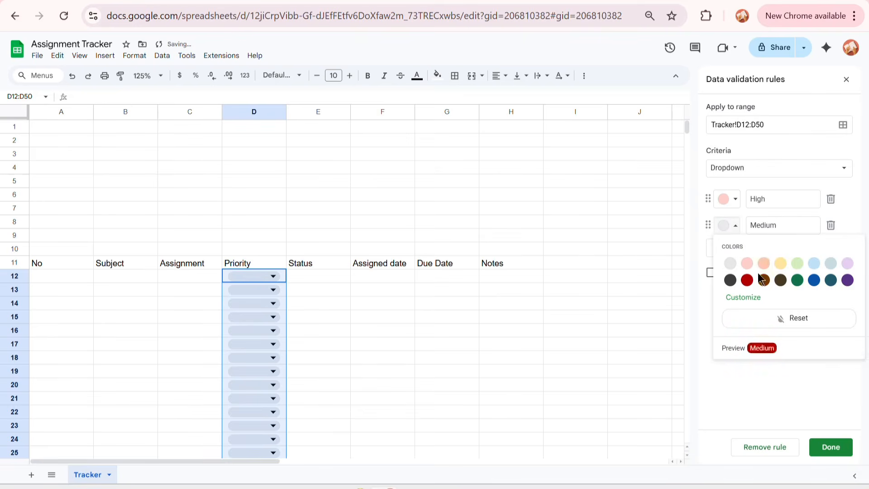
click(780, 264)
click(730, 232)
click(743, 297)
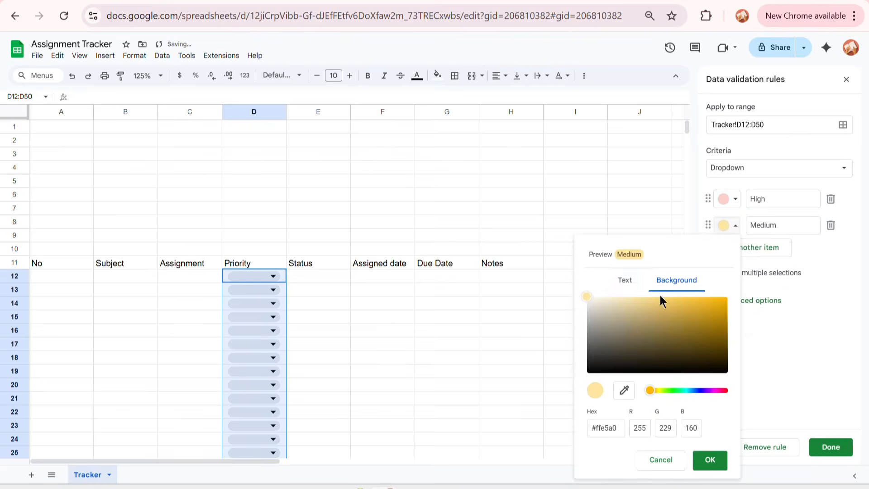
click(624, 280)
drag(594, 295, 586, 373)
click(709, 460)
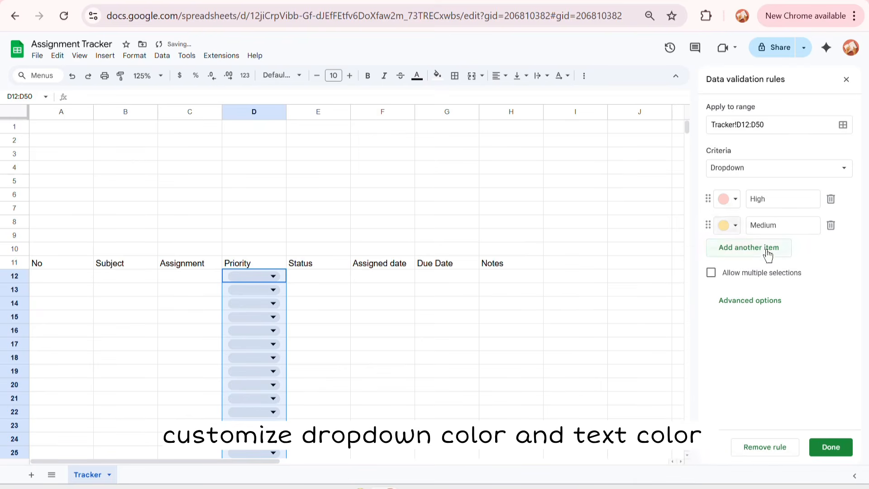
Step: Add a third dropdown option named Low with a light green background and black text, and save the Priority rule
click(715, 249)
text(Low)
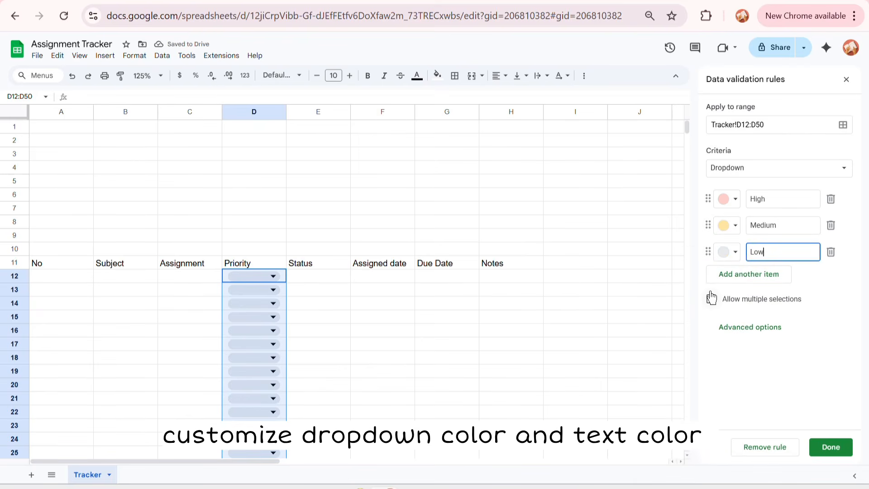
click(733, 252)
click(798, 290)
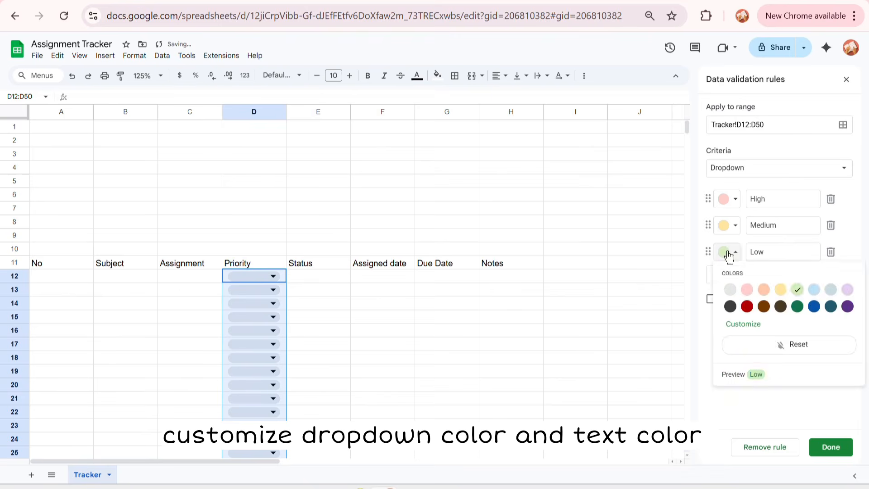
click(728, 325)
click(620, 286)
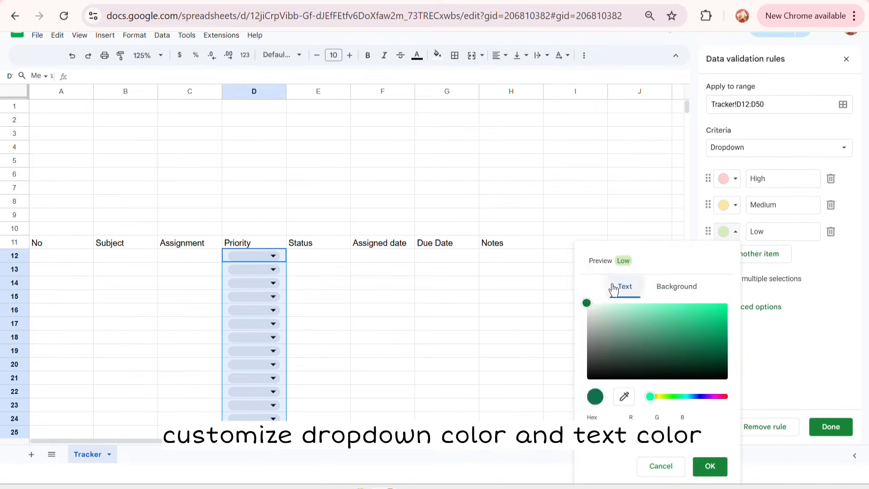
drag(587, 304, 578, 398)
click(709, 466)
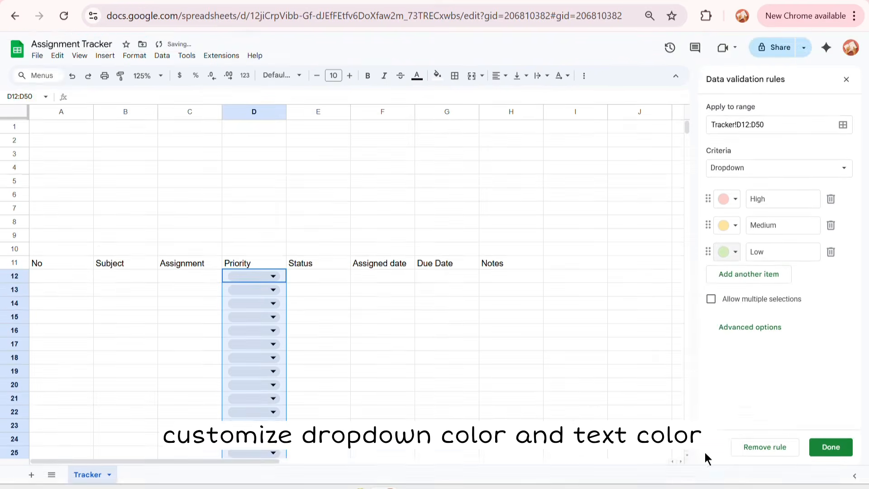
click(830, 448)
Step: Choose High, Medium and Low from the Priority dropdowns in cells D12, D13 and D14
click(257, 276)
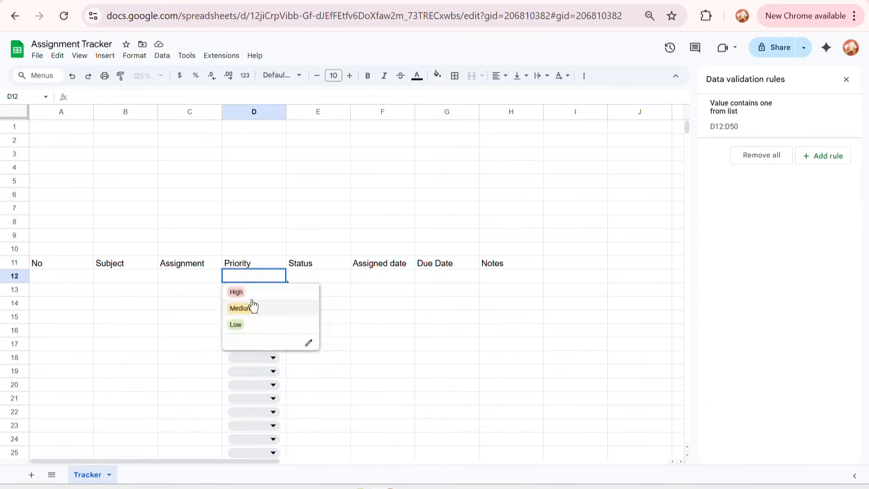
click(254, 293)
click(254, 294)
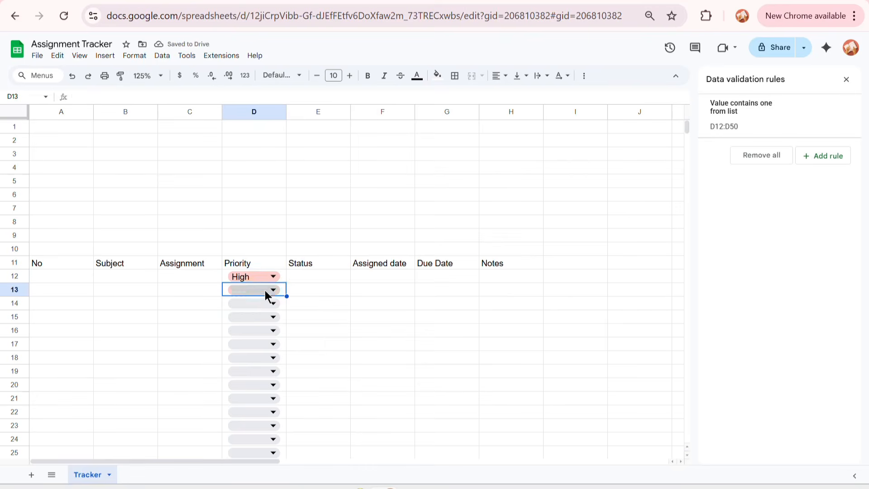
click(266, 293)
click(249, 322)
click(260, 303)
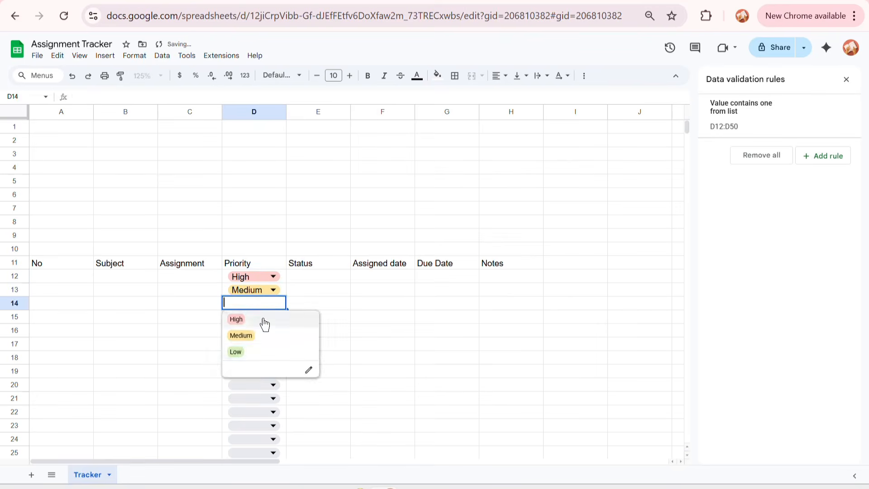
click(257, 354)
Step: Add a dropdown data validation rule to the Status cells E12:E50
click(331, 276)
scroll(310, 354, down, 10)
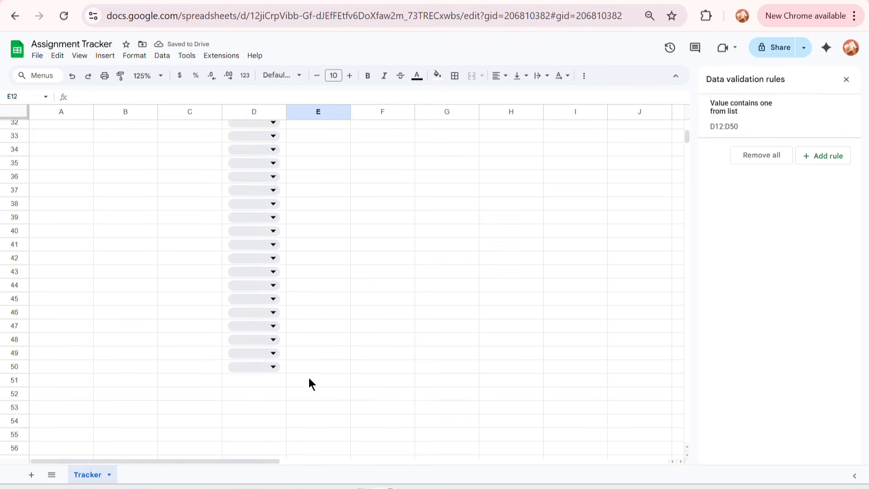
shift+click(316, 367)
scroll(362, 321, up, 10)
click(829, 156)
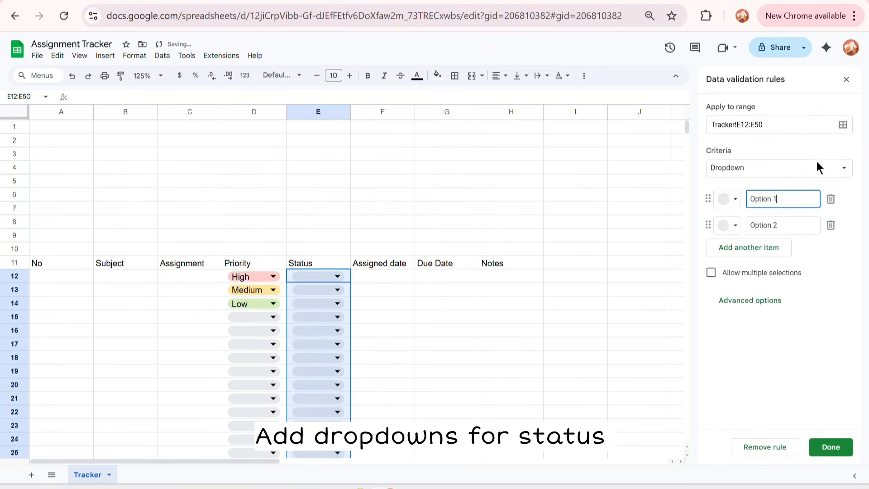
Step: Name the first Status option Not started and give it a light red background with black text
triple_click(773, 199)
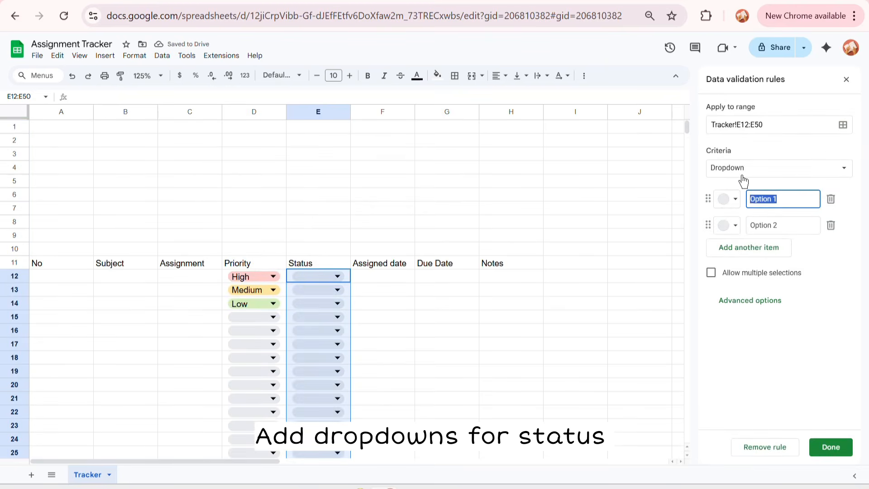
key(BackSpace)
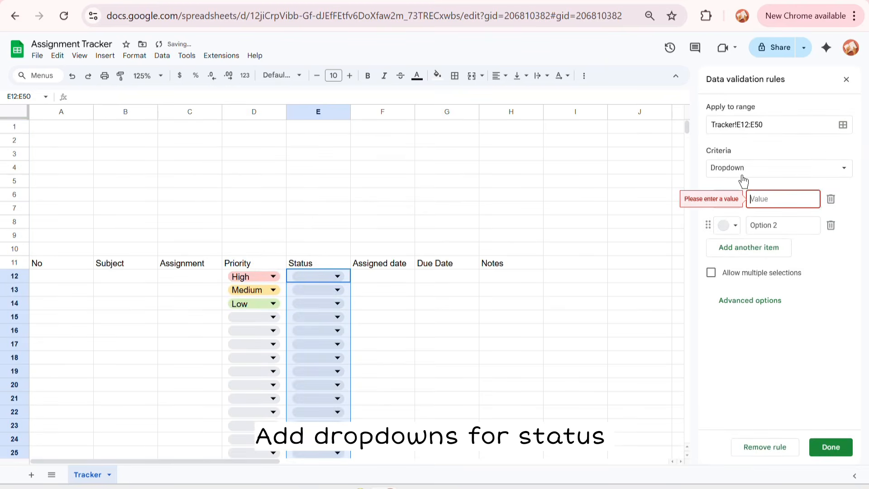
text(Not sta)
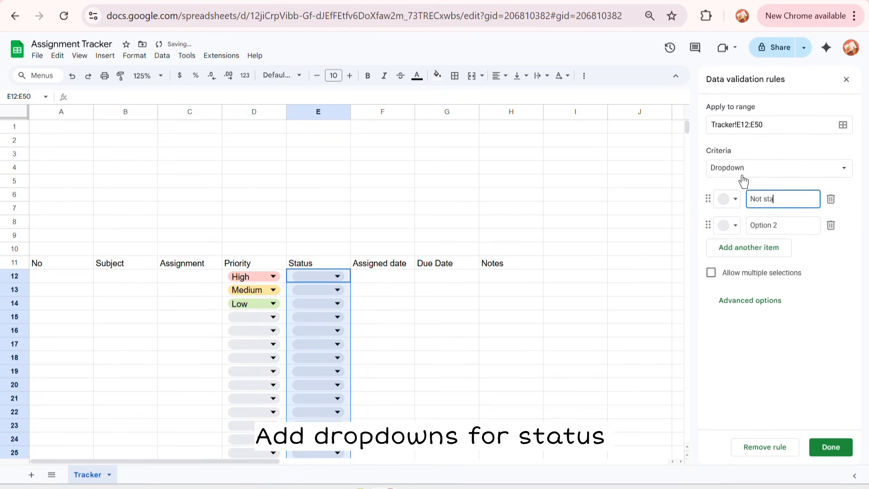
text(rted)
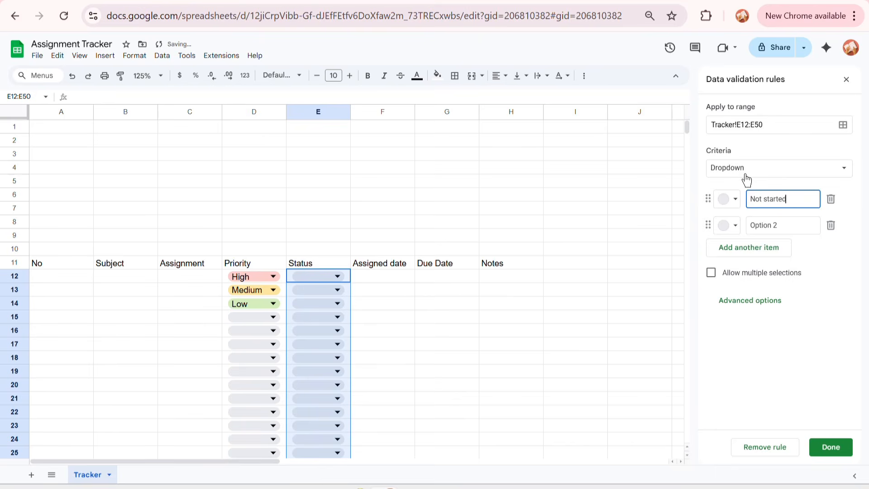
click(723, 199)
click(747, 237)
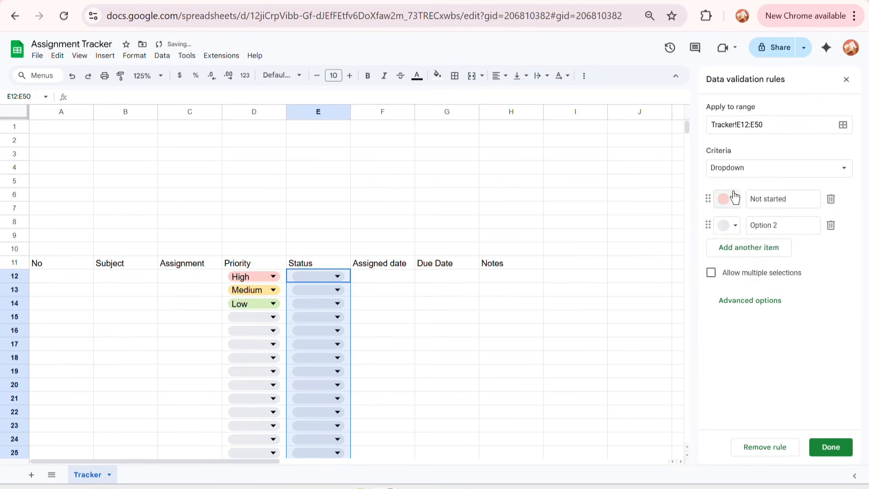
click(733, 199)
click(742, 271)
click(607, 261)
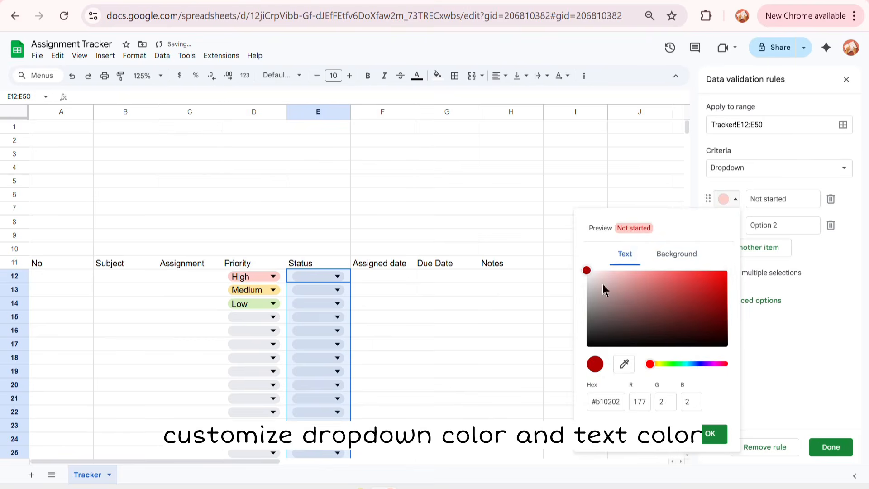
drag(601, 288, 571, 376)
click(715, 434)
Step: Name the second Status option In progress and give it a light yellow background with black text
click(763, 230)
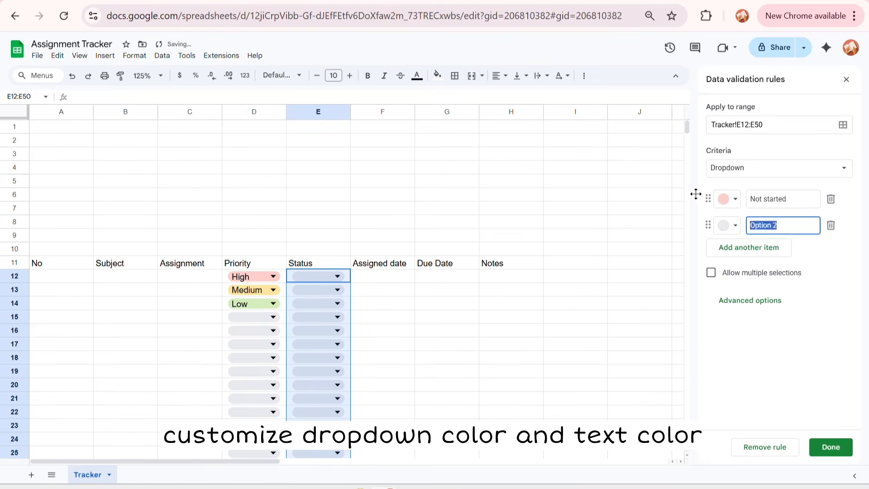
text(In)
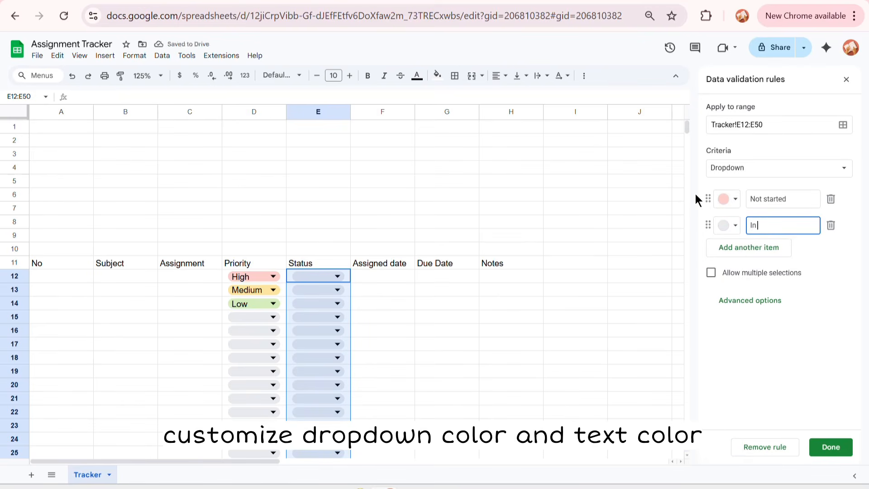
text( progeess)
click(726, 225)
click(780, 264)
click(725, 225)
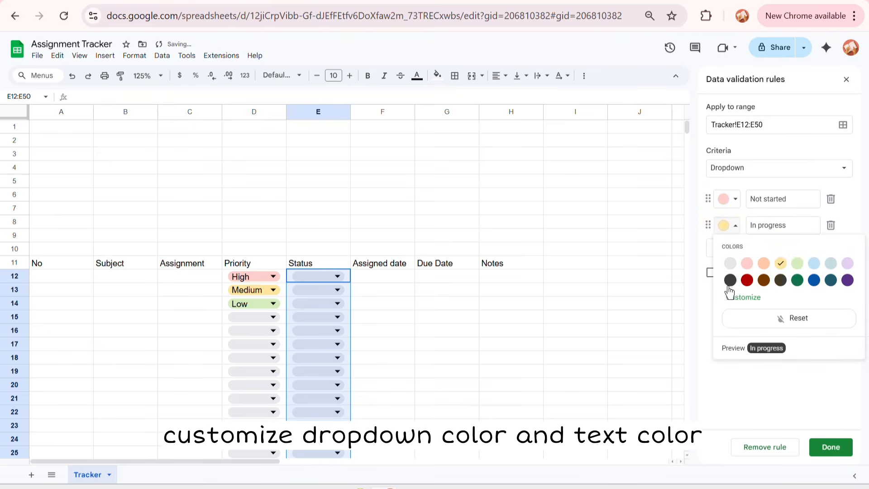
click(744, 297)
click(613, 283)
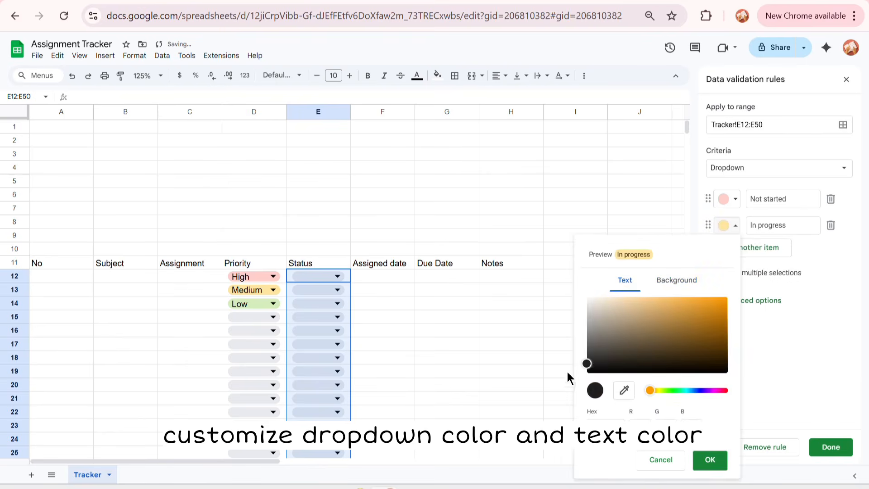
click(720, 469)
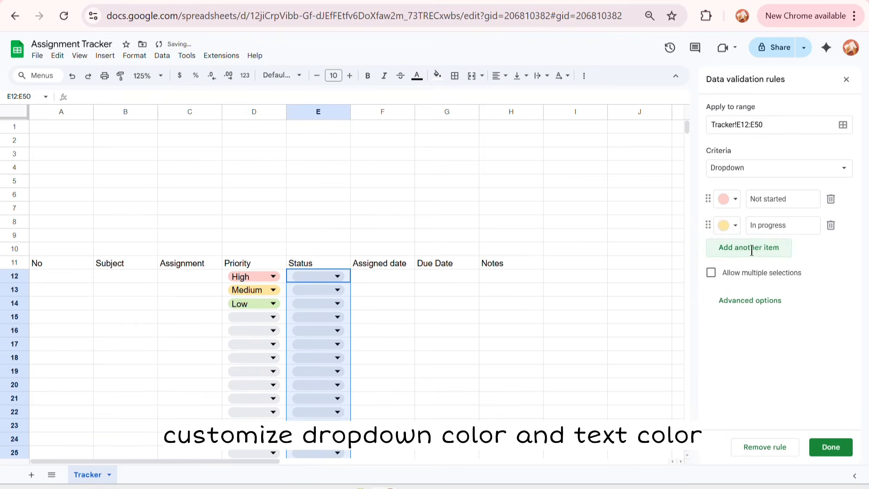
Step: Add a third Status option named Completed with a light green background and black text
click(748, 247)
text(Completed)
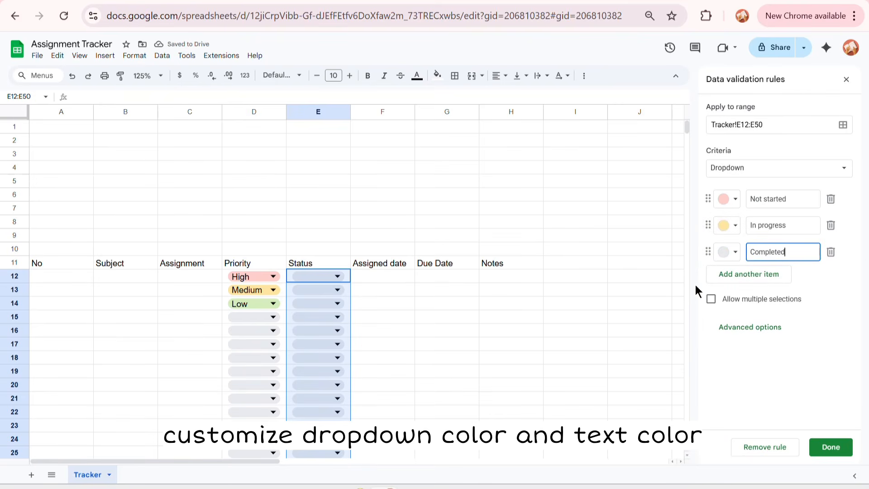
click(731, 256)
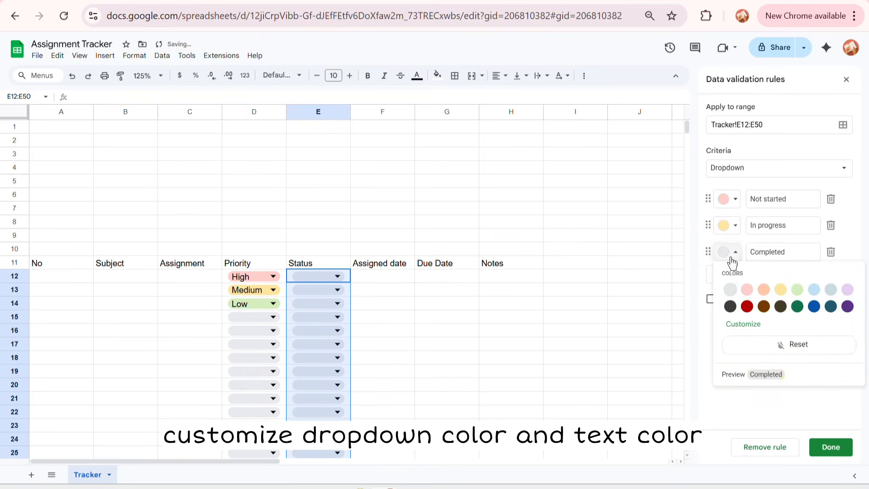
click(795, 290)
click(735, 256)
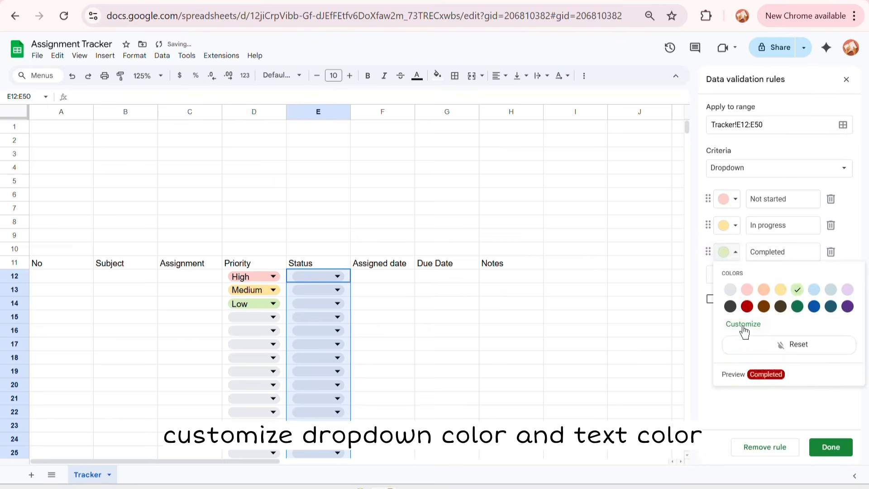
click(743, 324)
click(611, 289)
drag(583, 309, 580, 374)
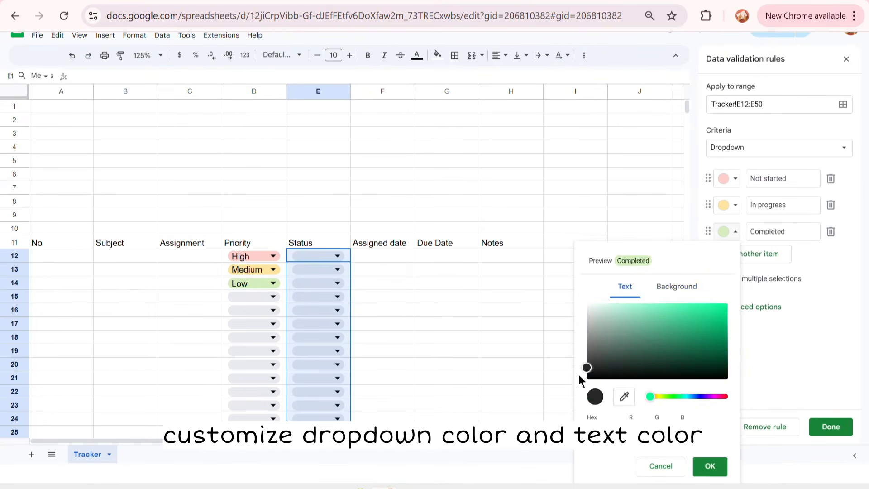
click(699, 469)
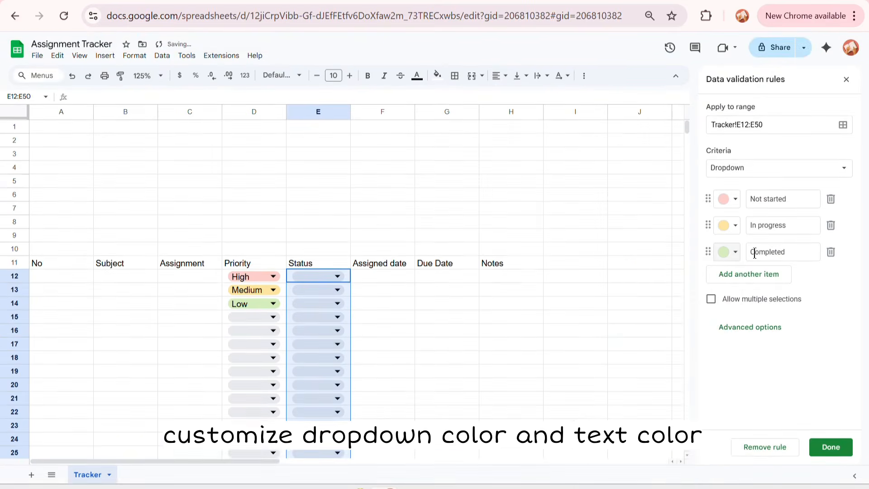
Step: Rename the second Status option as In-Progress and save the Status rule
click(757, 226)
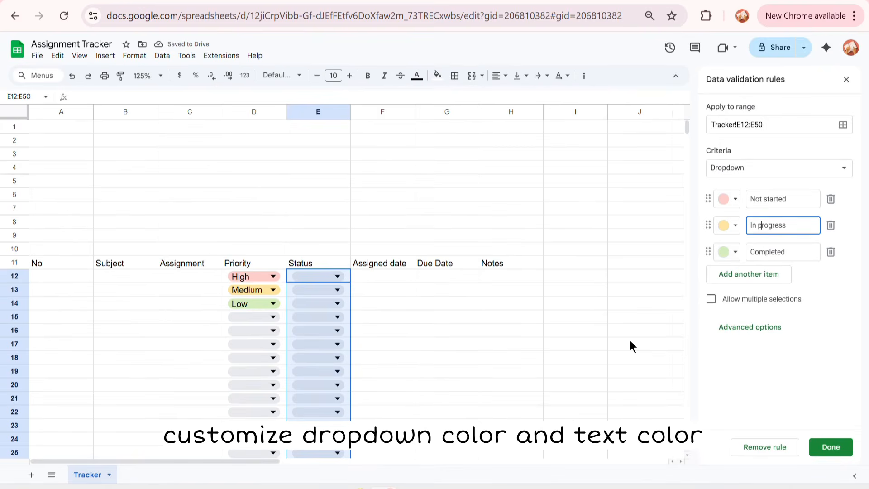
key(BackSpace)
text(-)
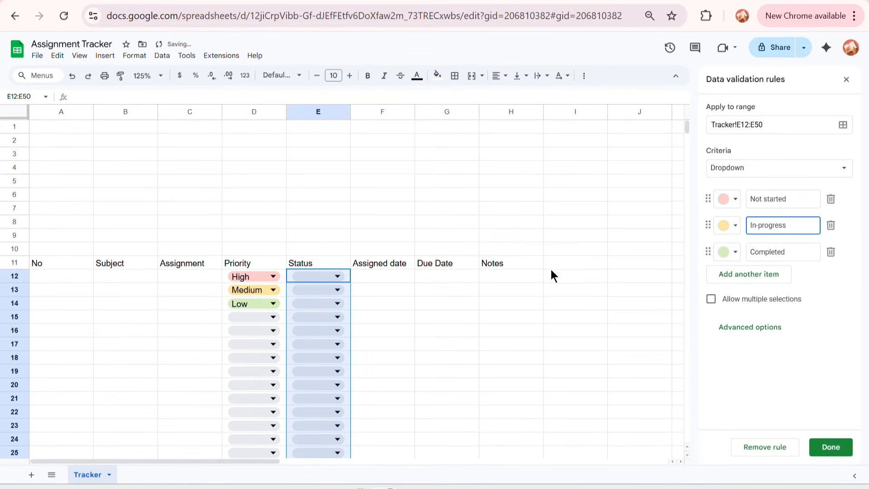
key(Delete)
text(P)
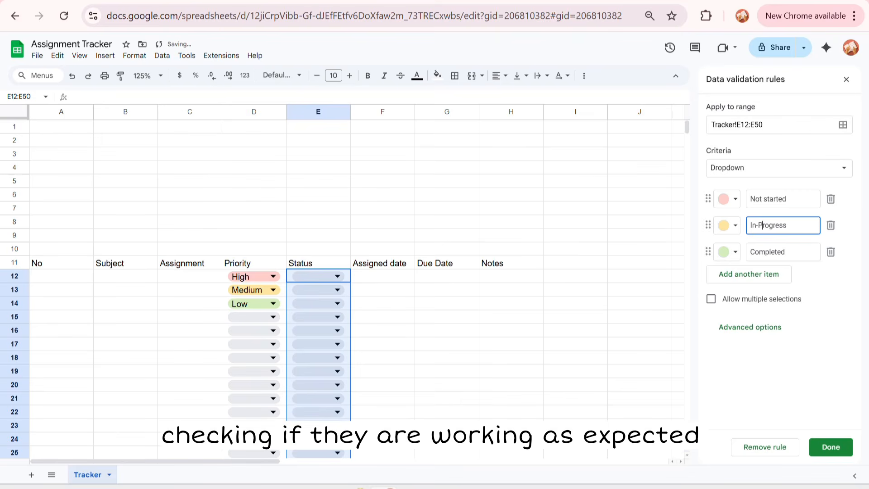
click(830, 447)
Step: Choose Not started, In-Progress and Completed in Status cells E12 to E14, widening column E to fit the option names
click(337, 276)
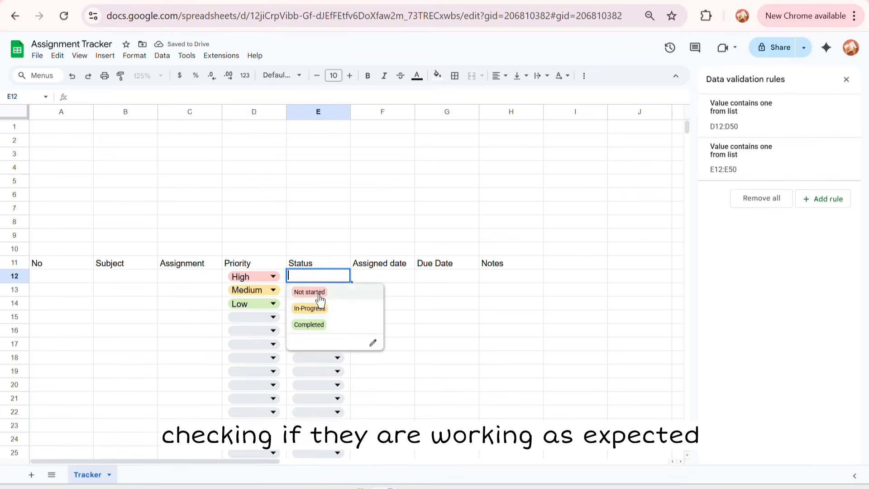
click(317, 294)
click(337, 290)
click(321, 321)
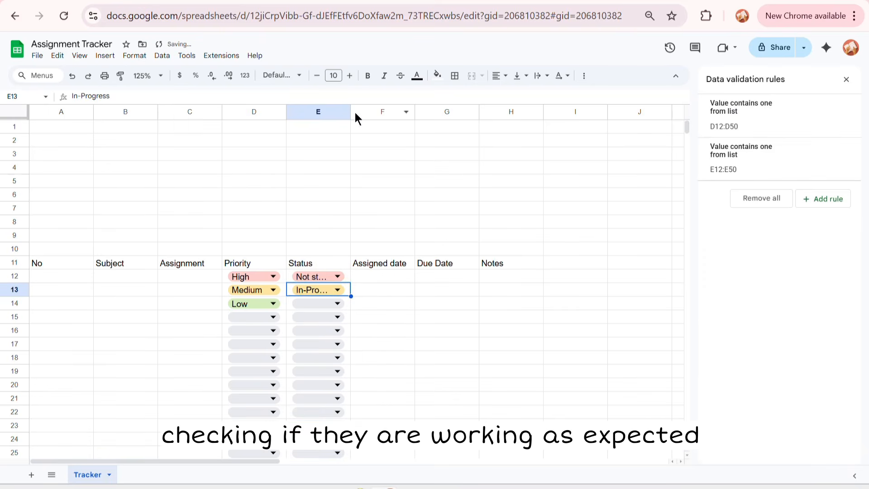
drag(350, 112, 370, 112)
click(356, 308)
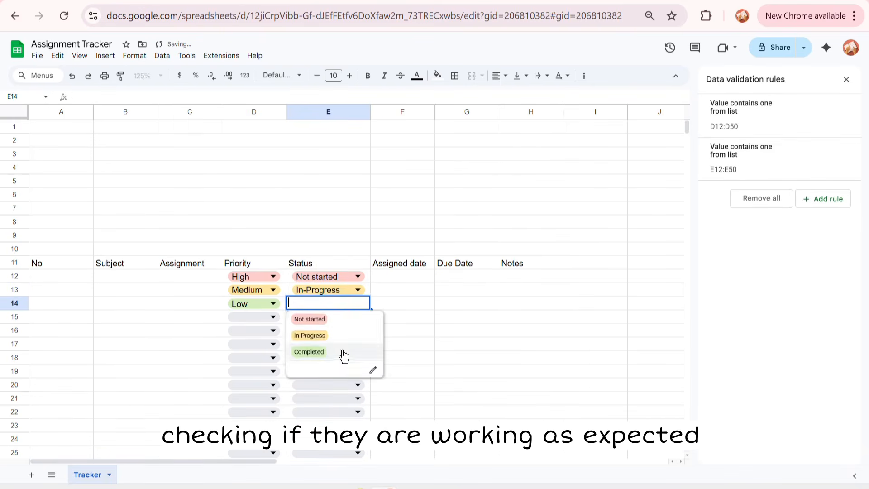
click(340, 354)
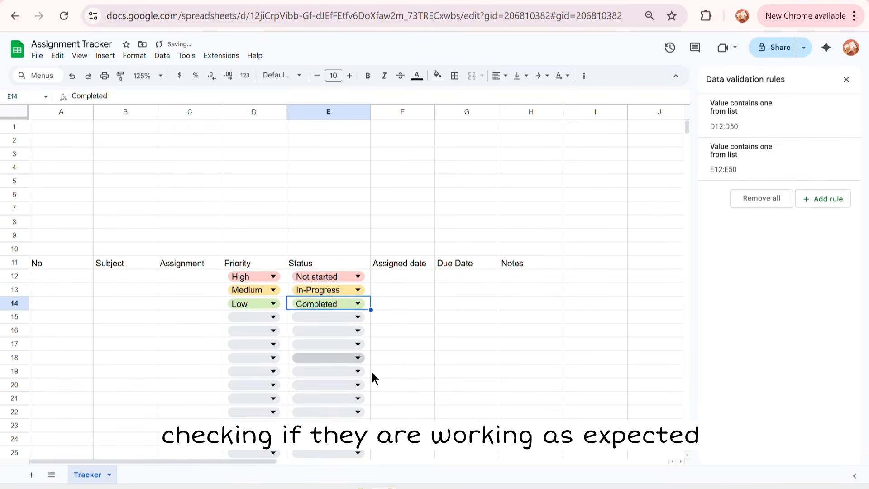
Step: Add a data validation rule to F12:G50 that requires a valid date
click(410, 277)
scroll(432, 341, down, 12)
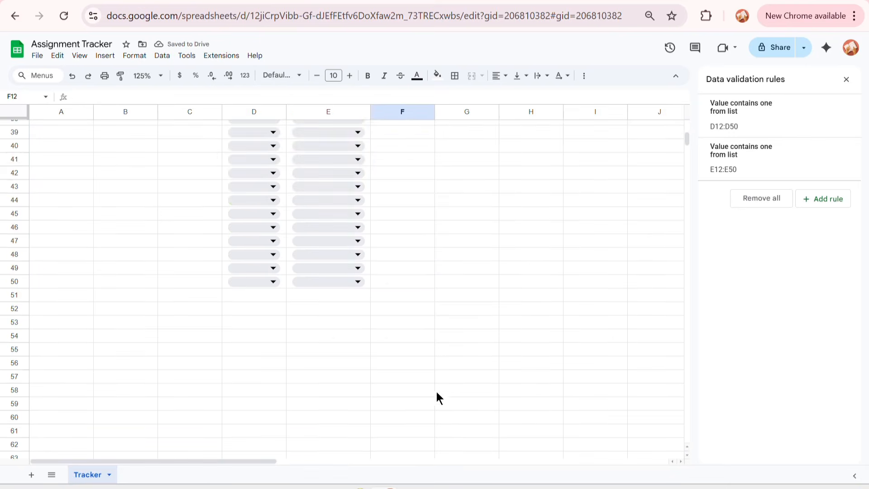
shift+click(468, 284)
click(828, 206)
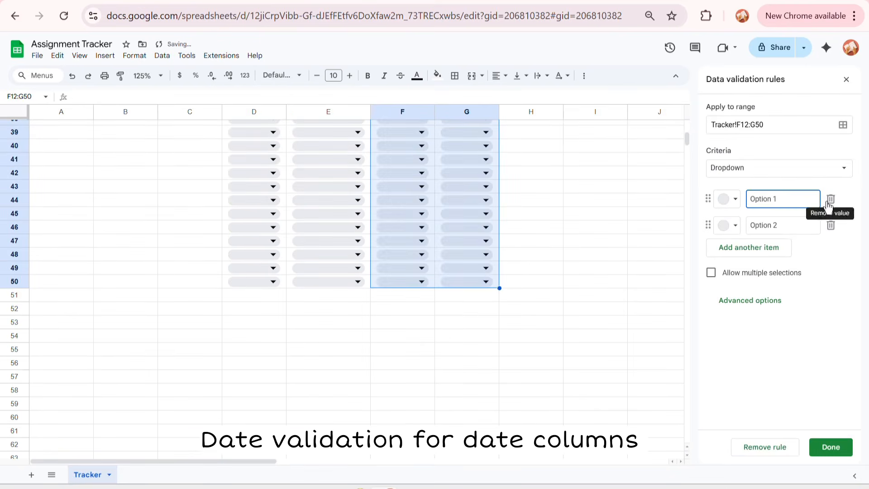
click(734, 168)
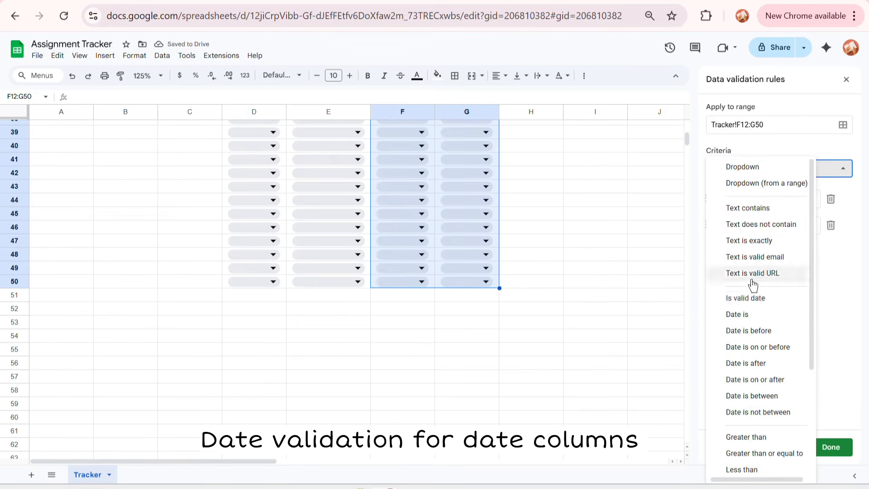
click(753, 297)
scroll(629, 258, up, 10)
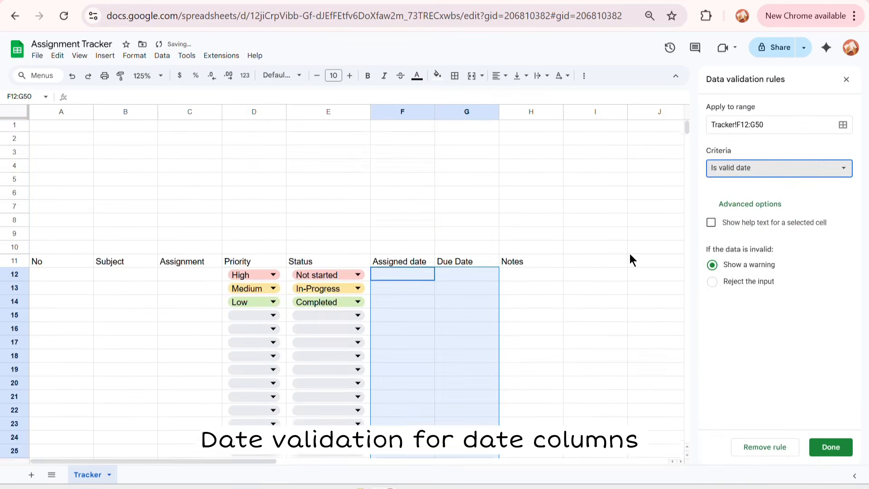
click(823, 442)
Step: Pick 23 January 2026 as the Assigned date in F12 and 22 January 2026 as the Due Date in G12
double_click(386, 279)
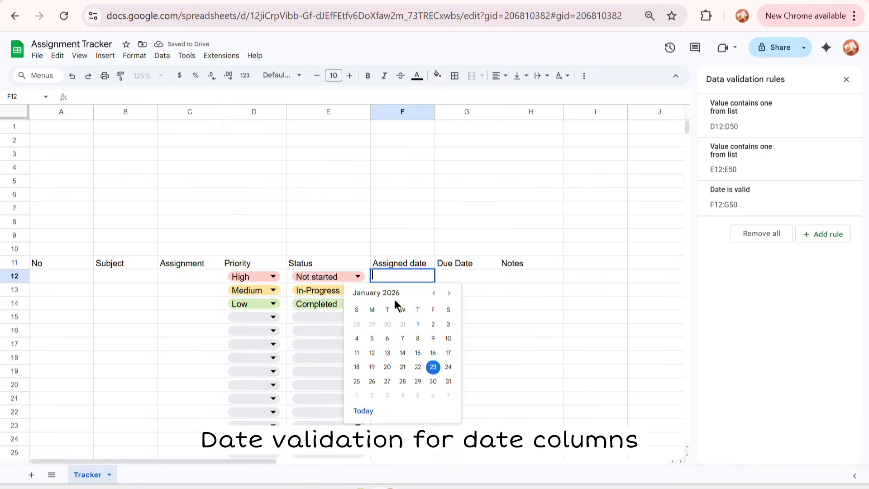
click(433, 366)
double_click(465, 283)
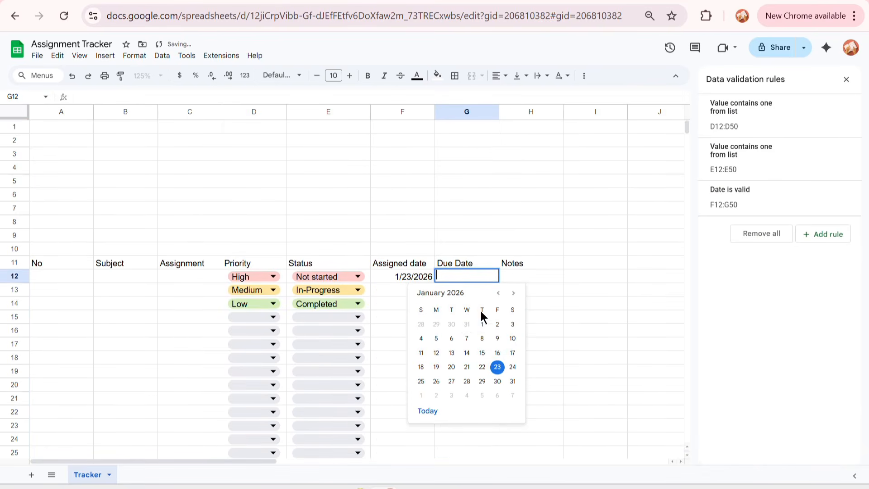
click(482, 366)
Step: Format the date cells F12:G50 with the 26-Sep-08 style date format
click(414, 279)
scroll(422, 294, down, 10)
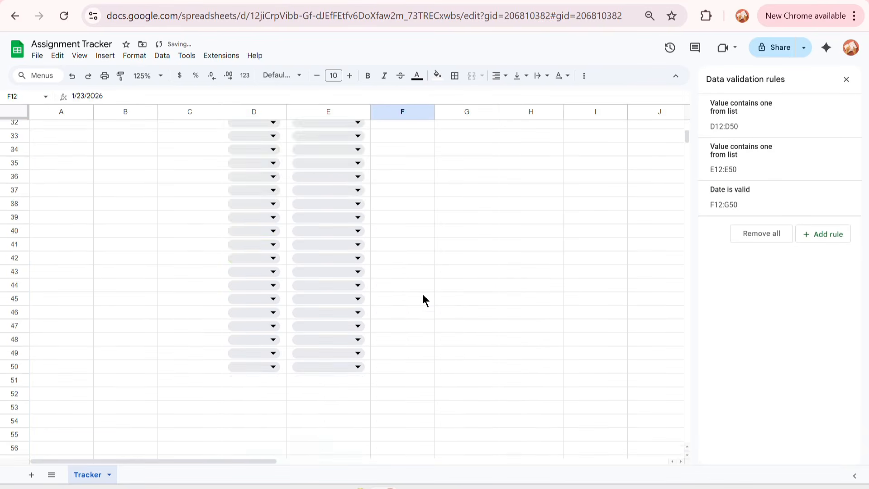
shift+click(467, 365)
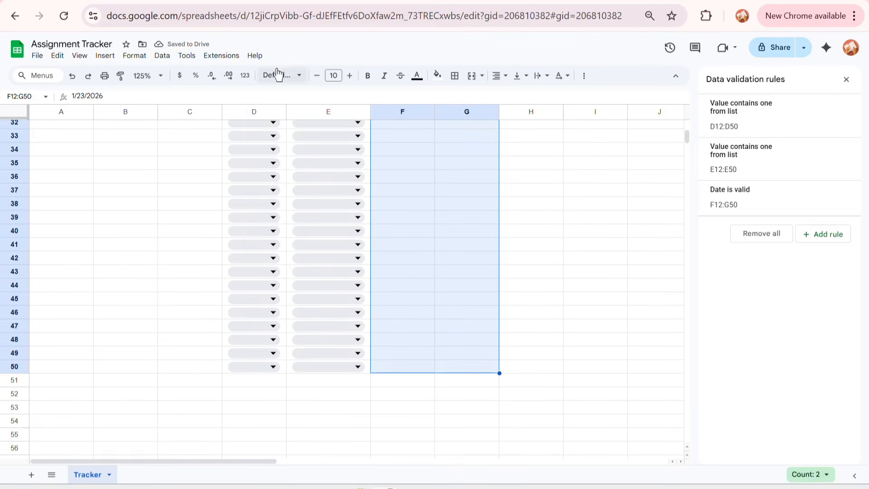
click(135, 58)
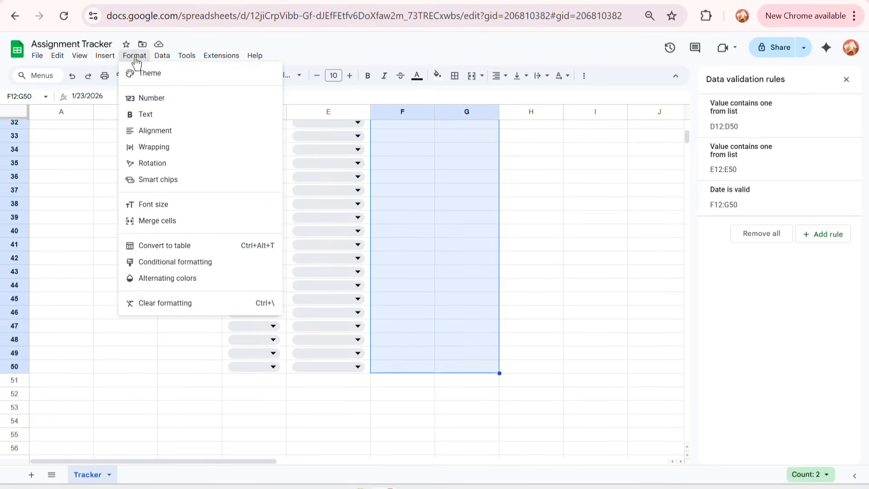
mouse_move(143, 98)
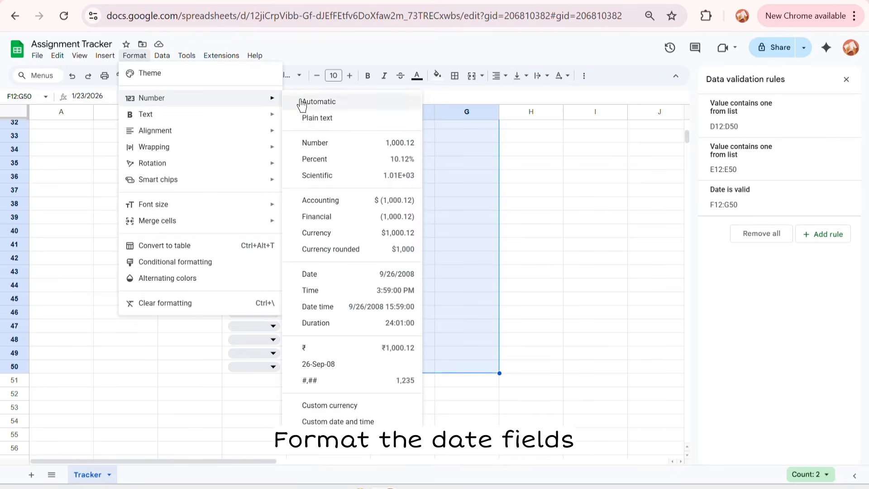
click(330, 364)
scroll(427, 324, up, 10)
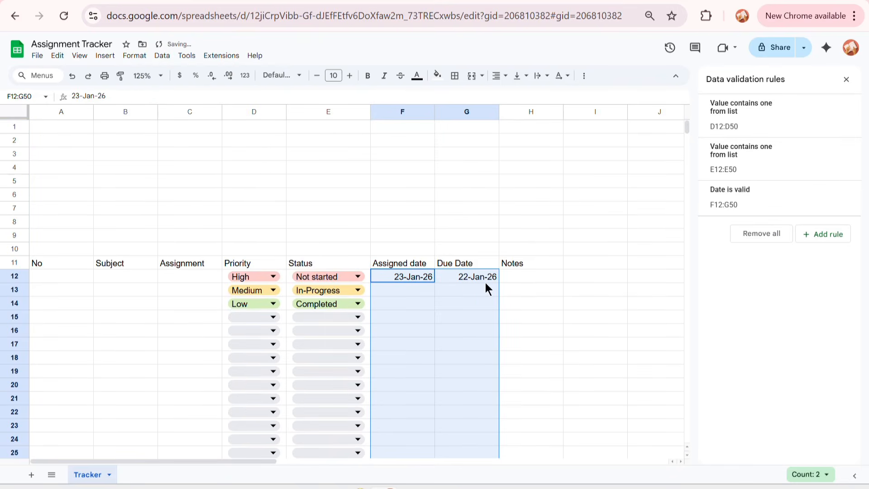
Step: Insert one column to the left of the Notes column
click(524, 109)
right_click(524, 107)
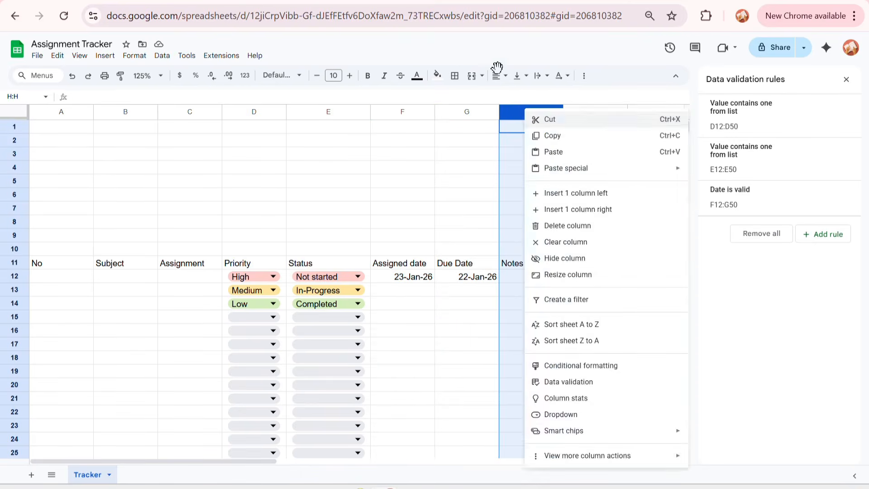
key(Escape)
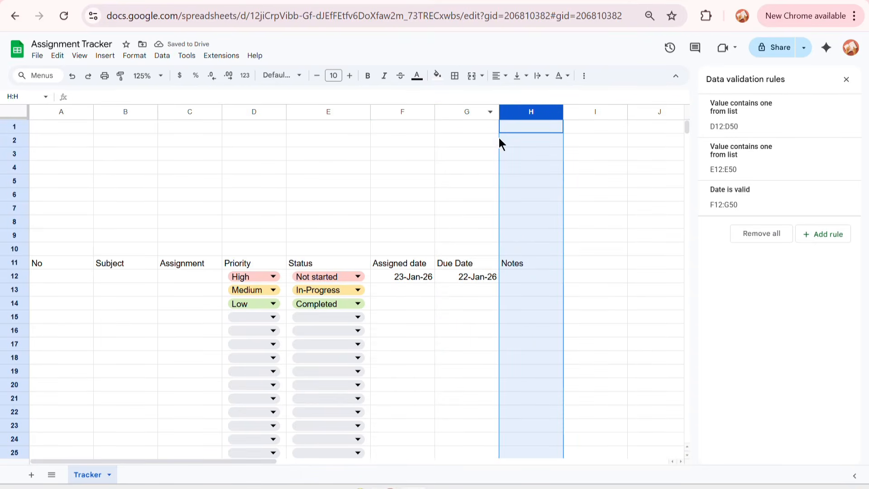
right_click(529, 114)
click(573, 199)
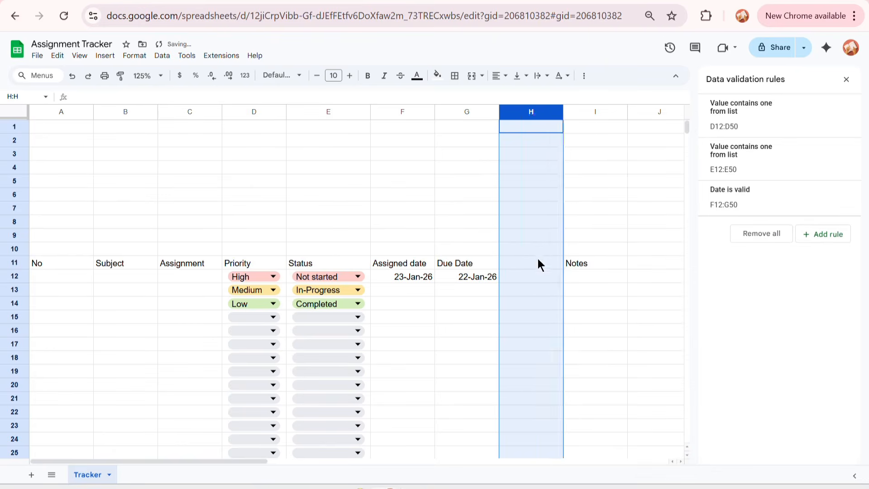
Step: Enter the header Days Left in H11 of the new column
click(537, 266)
text(Days L)
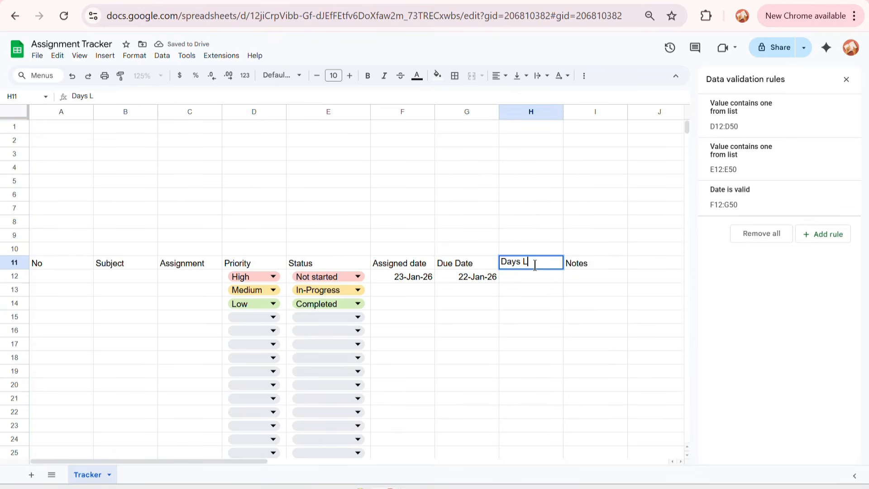
text(efy)
key(BackSpace)
text(t)
click(534, 271)
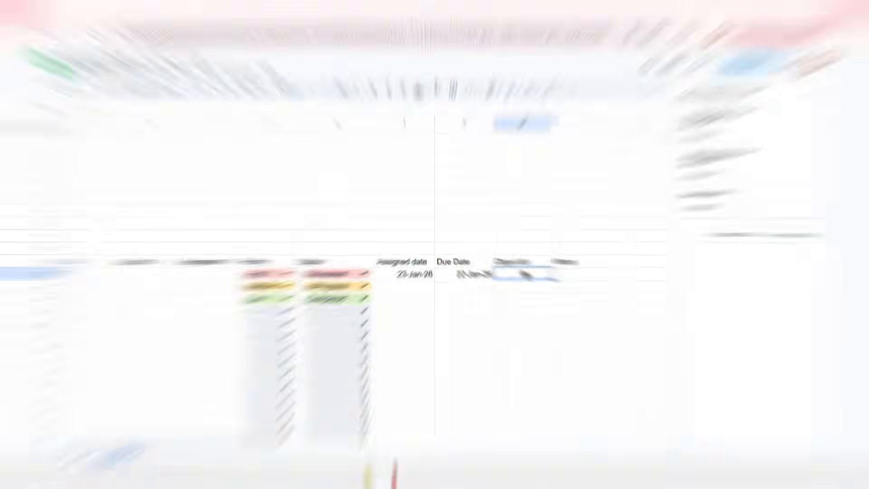
Step: Enter the formula =if(G12="","",if(G12-today()<0,"Due Past",G12-Today())) in the first Days Left cell, referencing the Due Date cell
drag(205, 462, 304, 463)
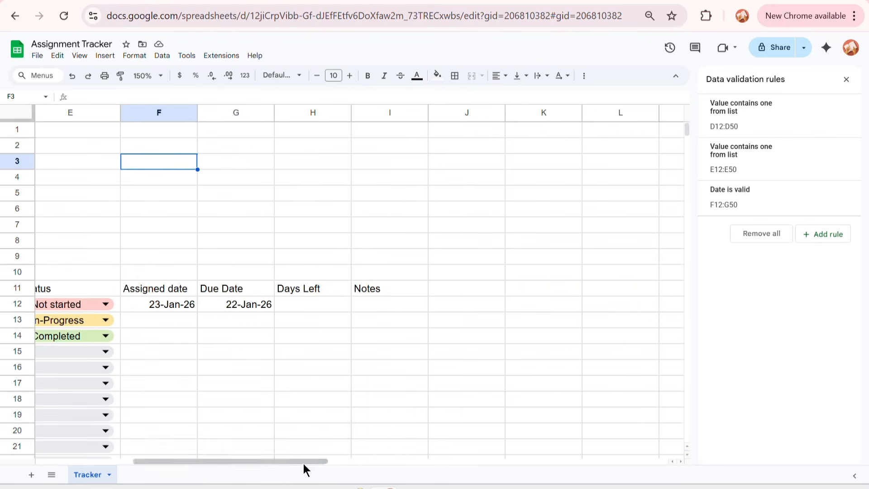
click(319, 312)
text(=i)
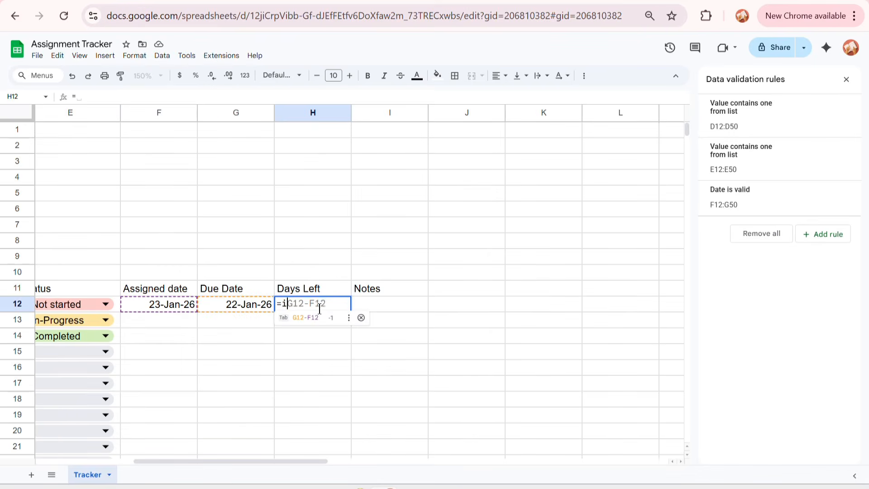
text(f()
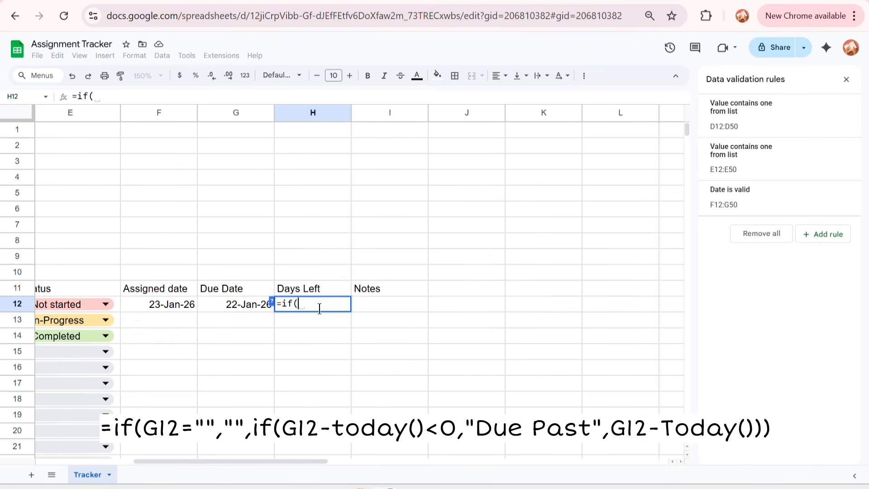
click(241, 305)
text(="","",i)
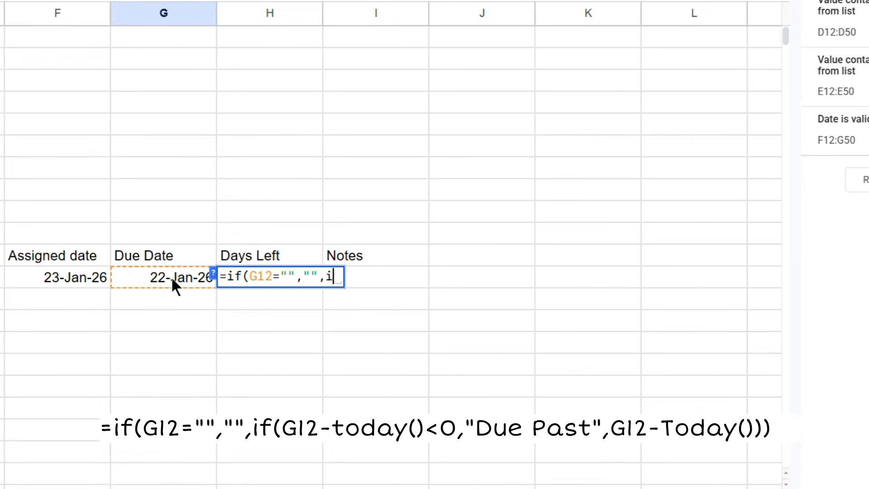
text(f()
click(171, 276)
text(-)
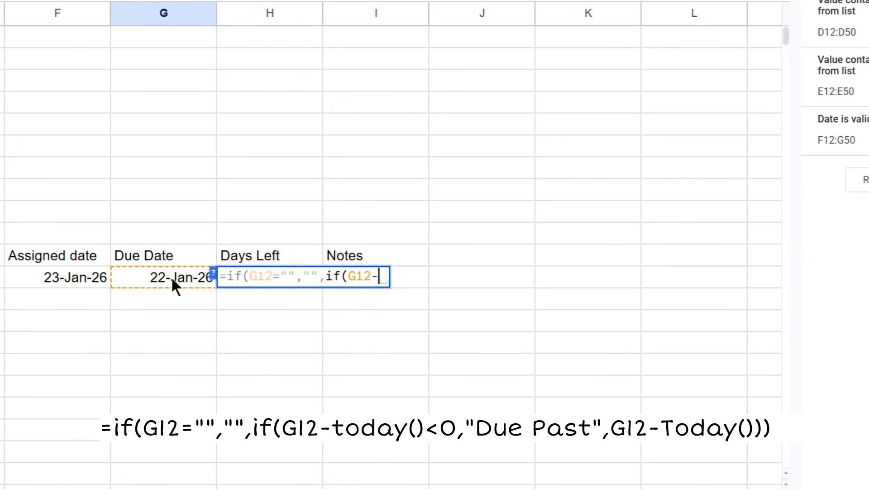
text(today()<0,")
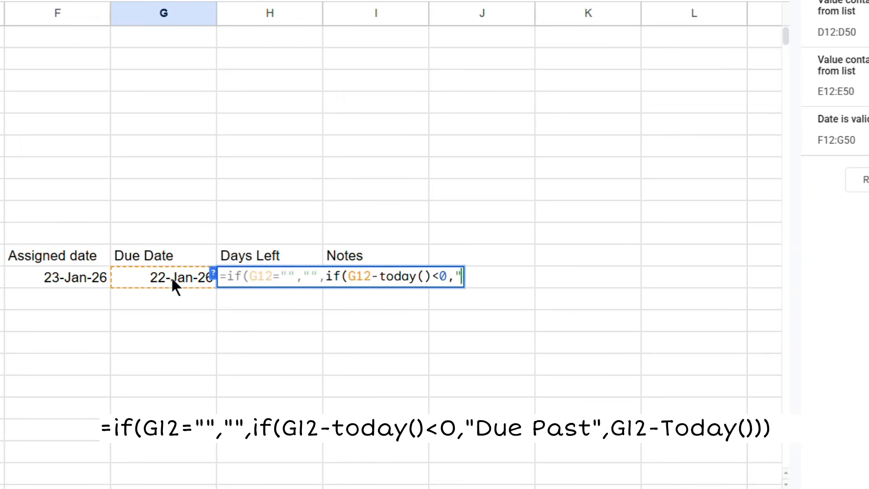
text(Due Past",)
click(171, 276)
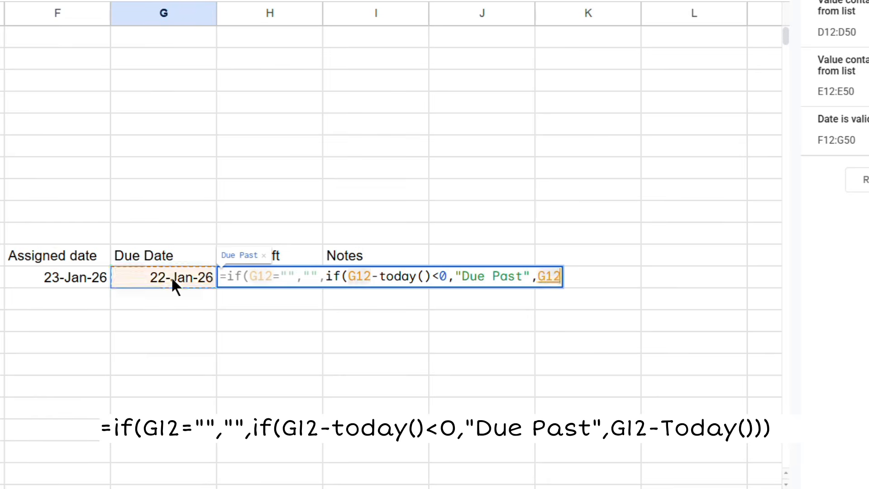
text(-Today())
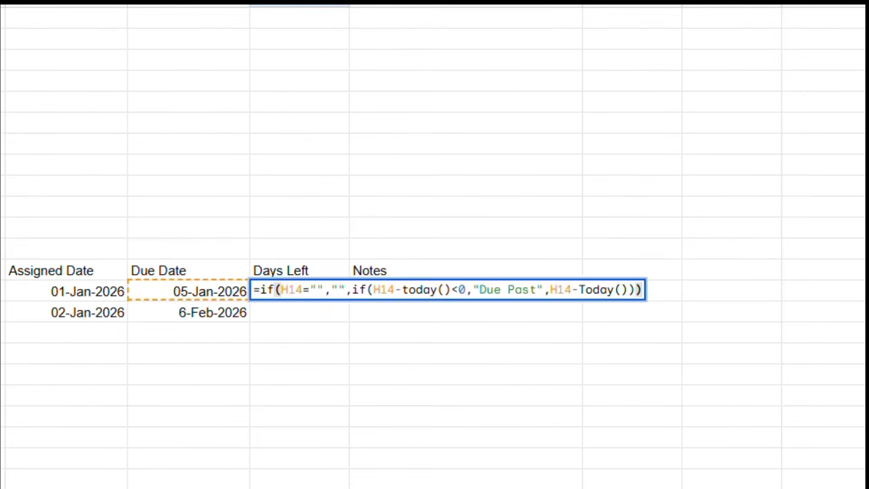
key(Return)
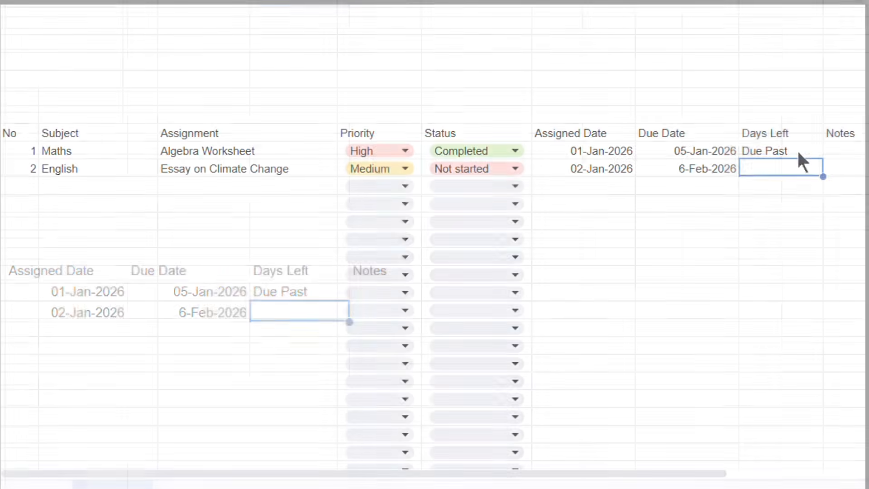
Step: Fill the Days Left formula down from I14 to I52
click(317, 289)
drag(823, 159, 682, 267)
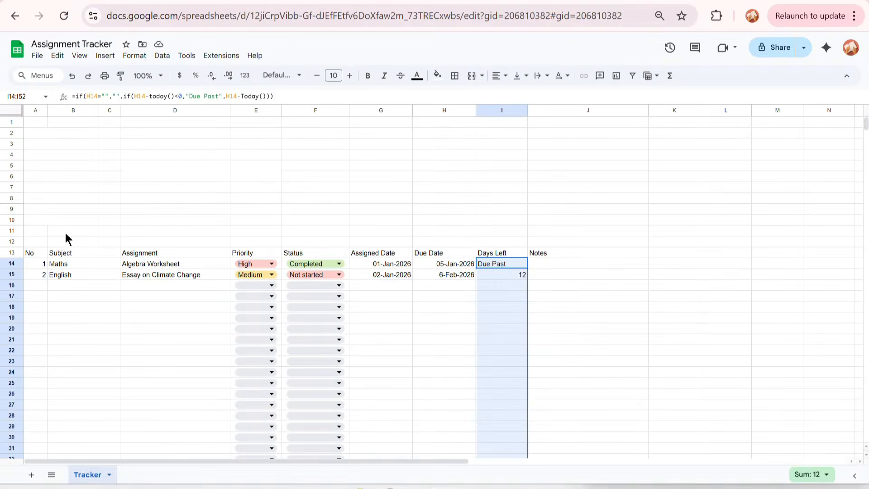
Step: Paste the copied assignment data as values only, starting at A14
right_click(42, 269)
mouse_move(78, 144)
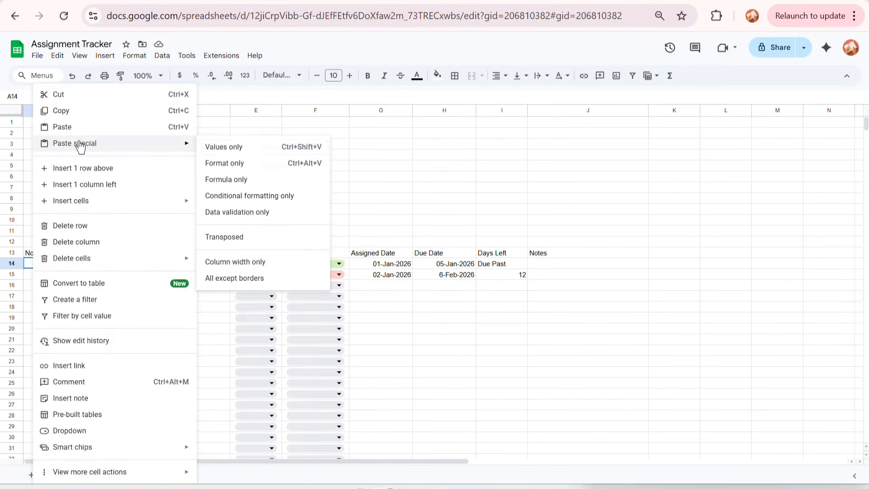
click(235, 149)
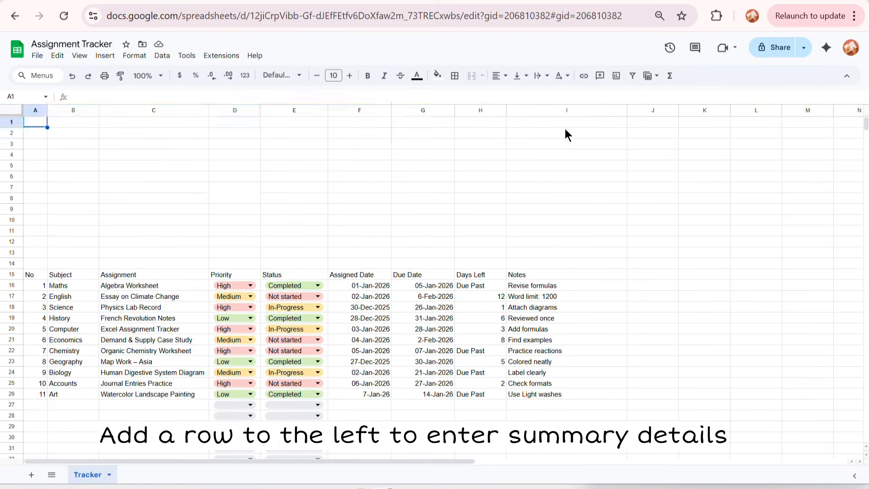
Step: Merge A1:I2 into one cell and insert one column to the left of the Assignment column
shift+click(566, 135)
click(472, 76)
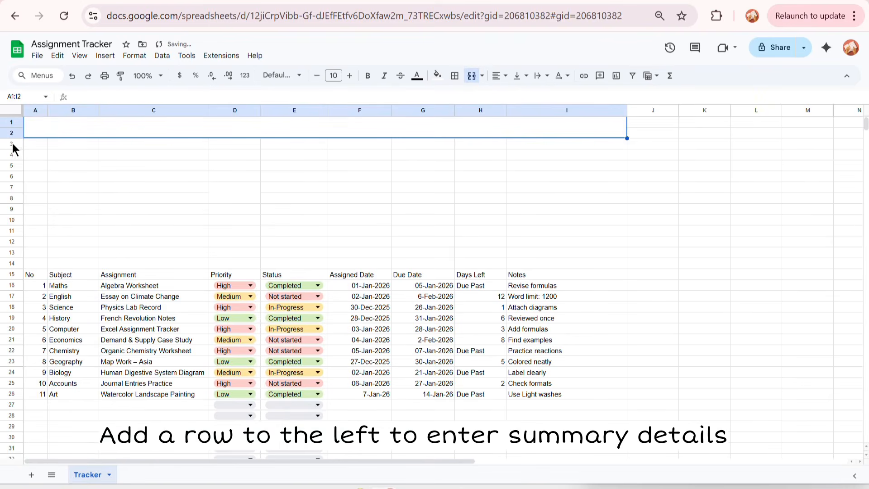
click(130, 110)
right_click(136, 110)
click(186, 195)
Step: Merge B15:C15 under the Subject header and paint that merged format down the Subject rows to C53
drag(75, 276, 154, 274)
click(121, 76)
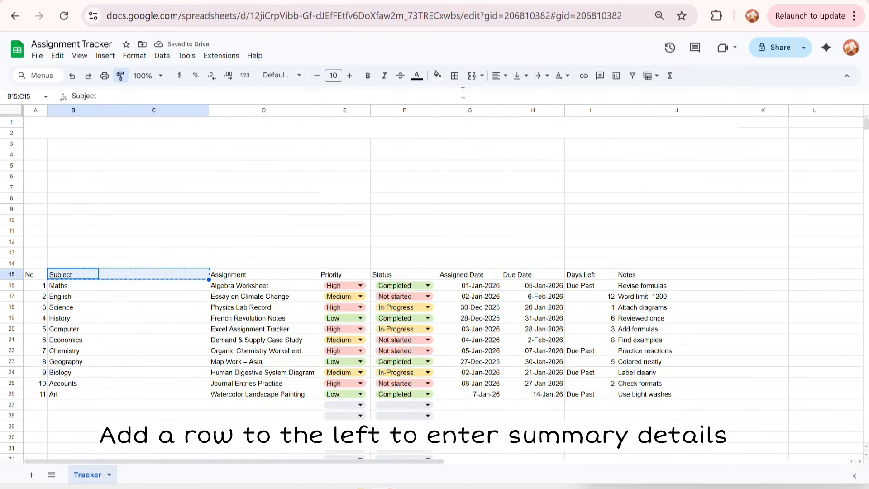
click(472, 76)
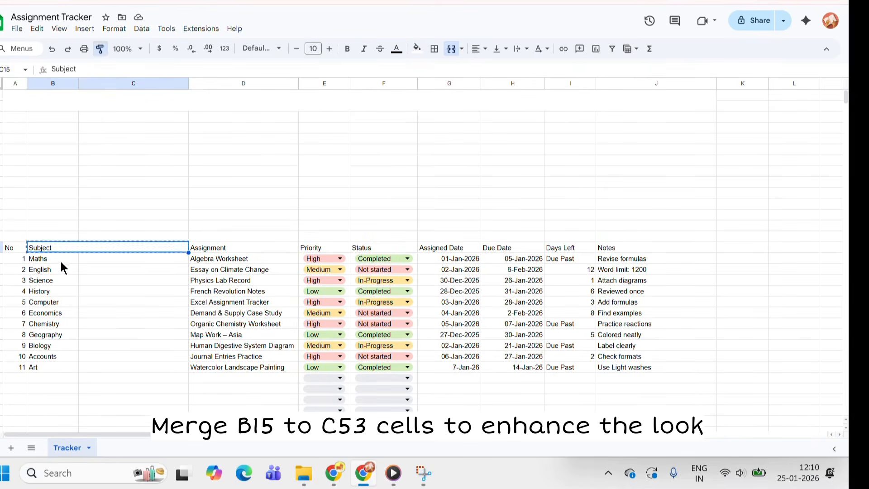
mouse_move(80, 286)
mouse_down()
mouse_move(138, 411)
mouse_move(145, 267)
mouse_up()
scroll(145, 267, up, 8)
Step: Merge cells A4:B4 above the tracker table
click(51, 129)
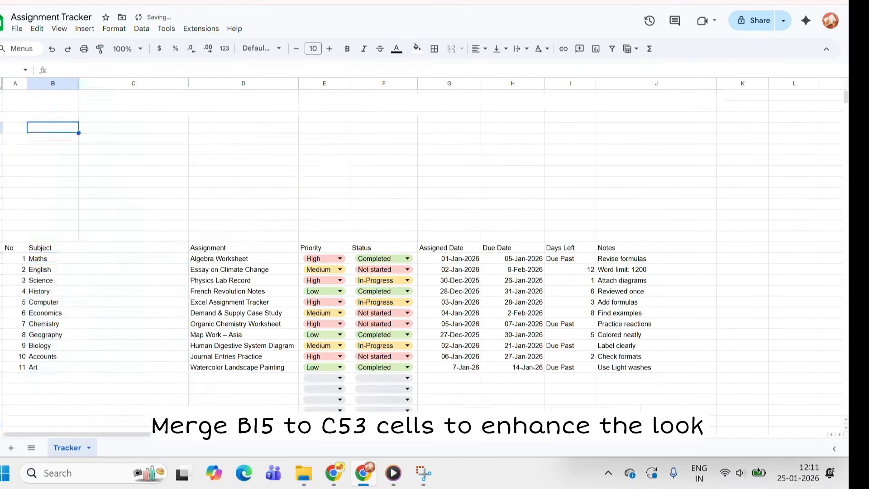
click(14, 130)
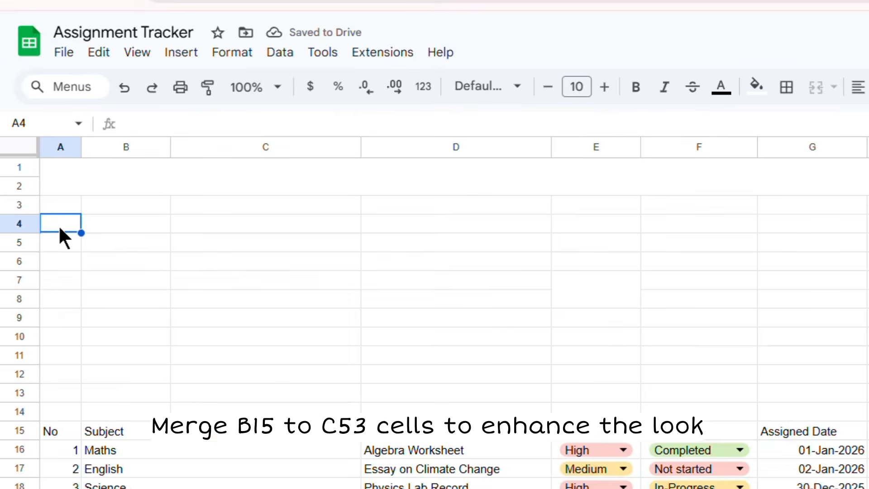
drag(59, 228, 136, 225)
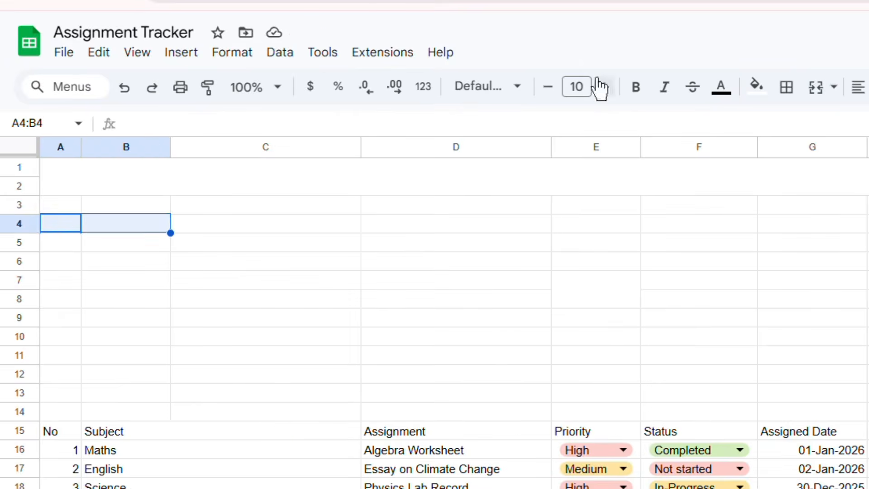
click(816, 86)
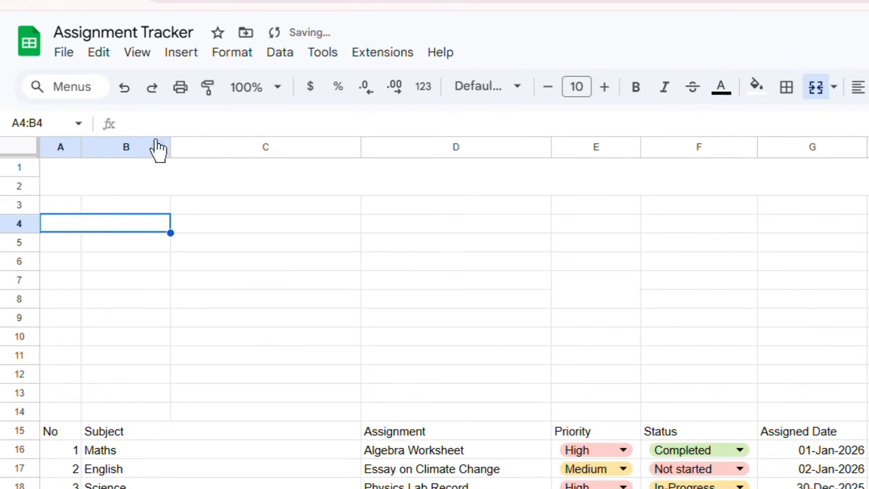
Step: Paint the merged format of A4:B4 down the rows below to A13:B13 and enter the heading Summary in A4
click(207, 89)
drag(93, 251, 136, 394)
click(85, 221)
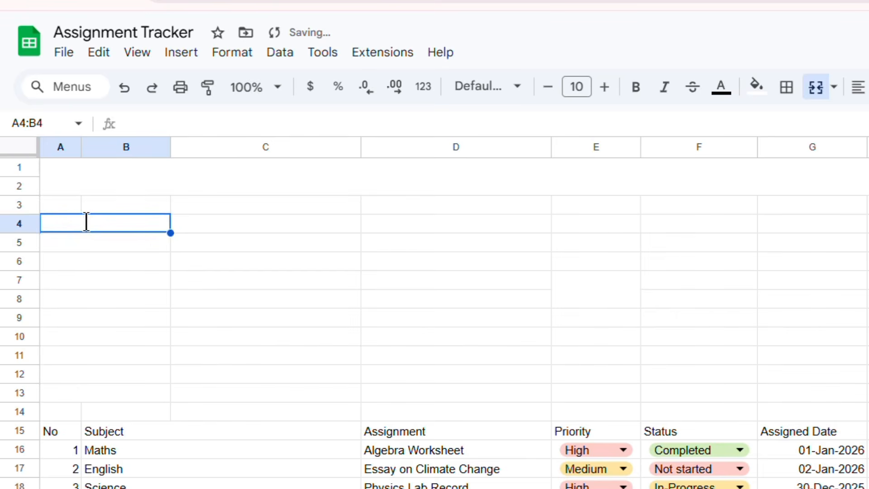
text(Summary)
key(Return)
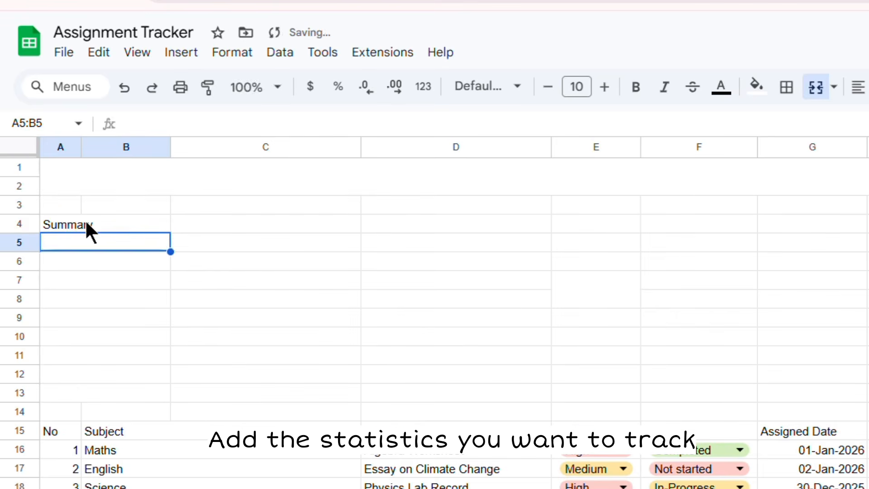
Step: Enter the summary labels Total Assignments, Completed, Not Started, In-Progress and Due Past in A5 through A9
text(Total Assignments)
key(Return)
text(Completed)
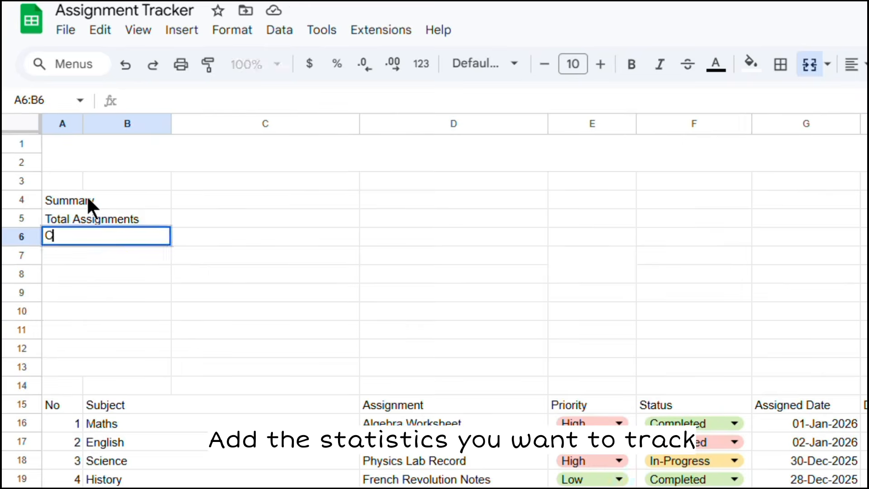
key(Return)
text(Not Started)
key(Return)
text(In-Progress)
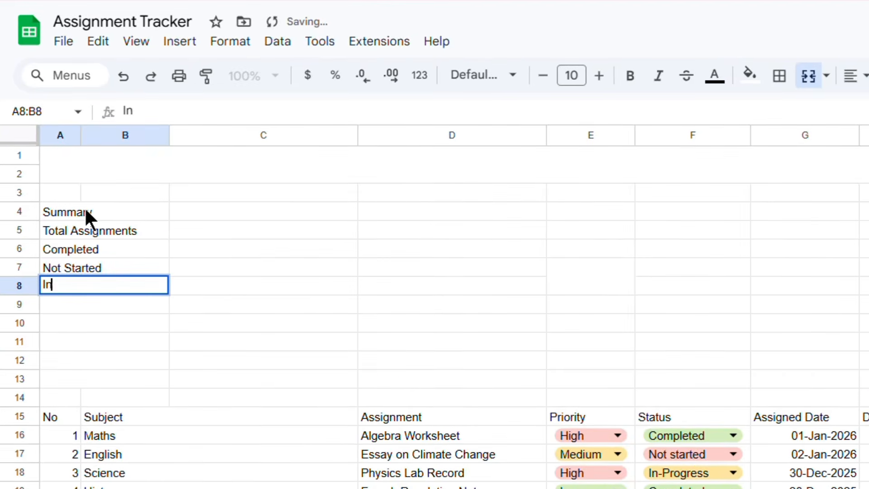
key(Return)
text(Due Past)
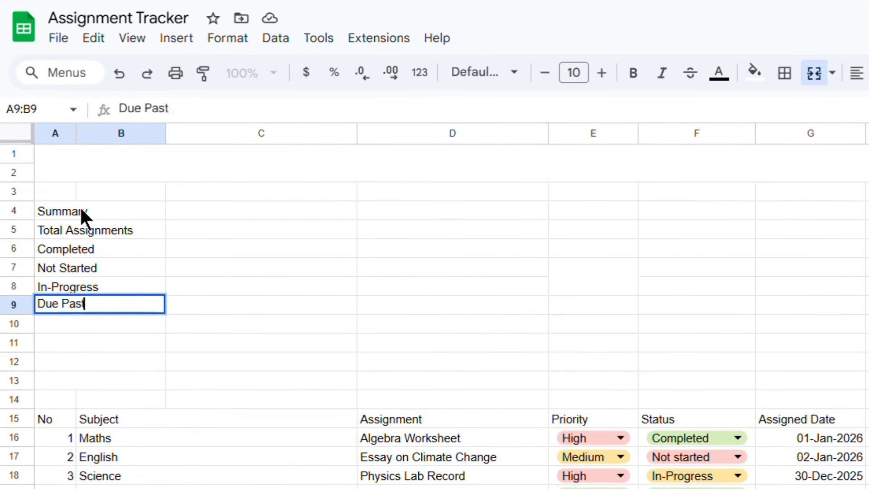
key(Return)
Step: Add the priority labels High, Medium and Low in A10 through A12 of the summary
text(High)
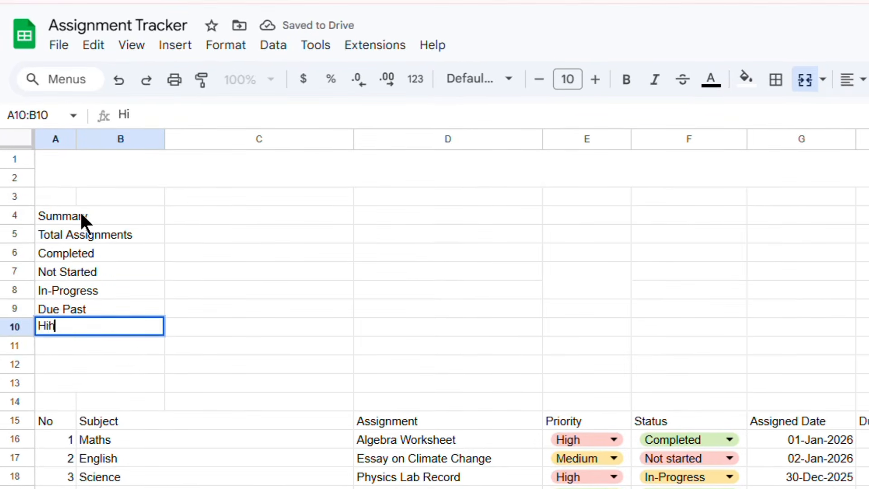
key(Return)
text(Medium)
key(Return)
text(Low)
key(Return)
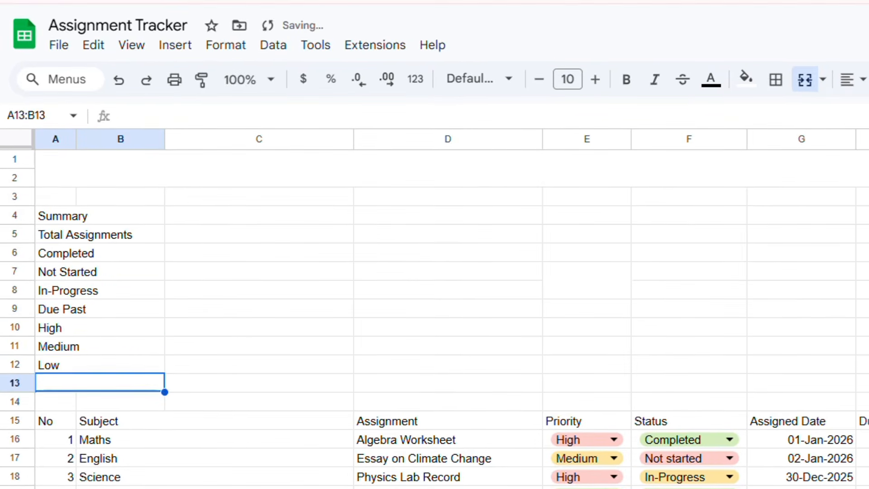
Step: Count the filled Subject cells from B16 downward in C5 with COUNTA, and reject the suggested autofill
click(204, 232)
text(=Count)
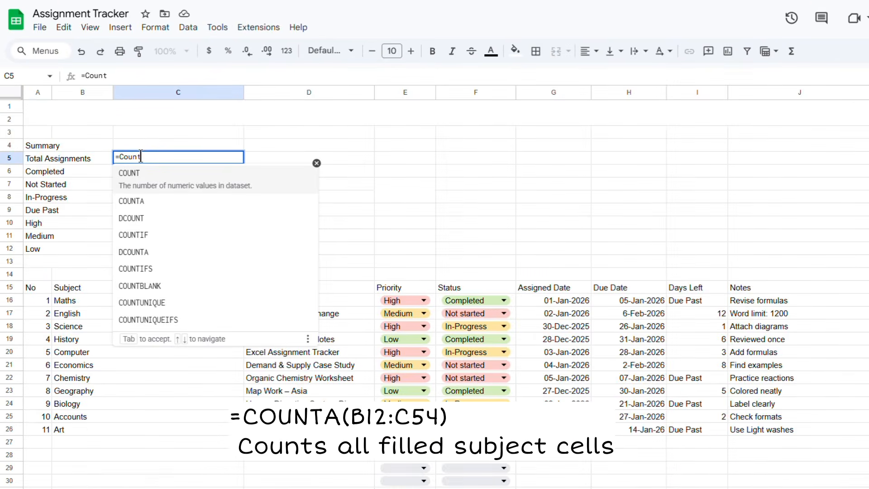
text(A()
click(82, 302)
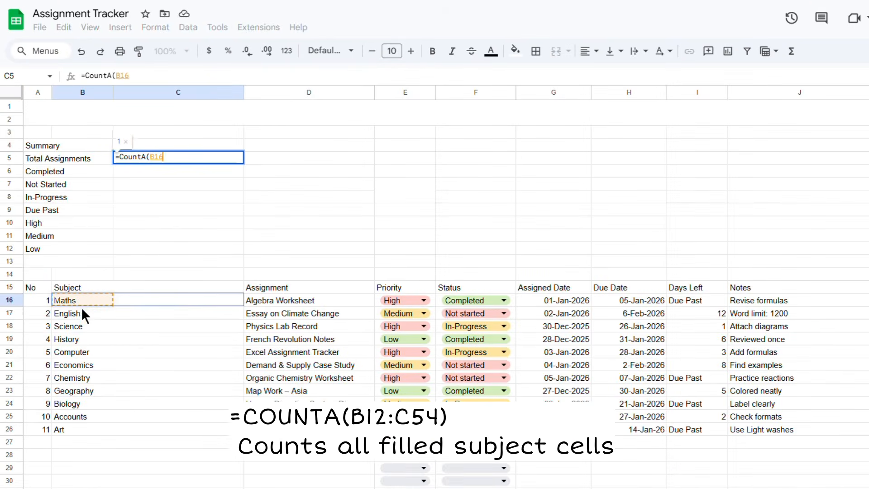
drag(80, 307, 93, 466)
text())
key(Return)
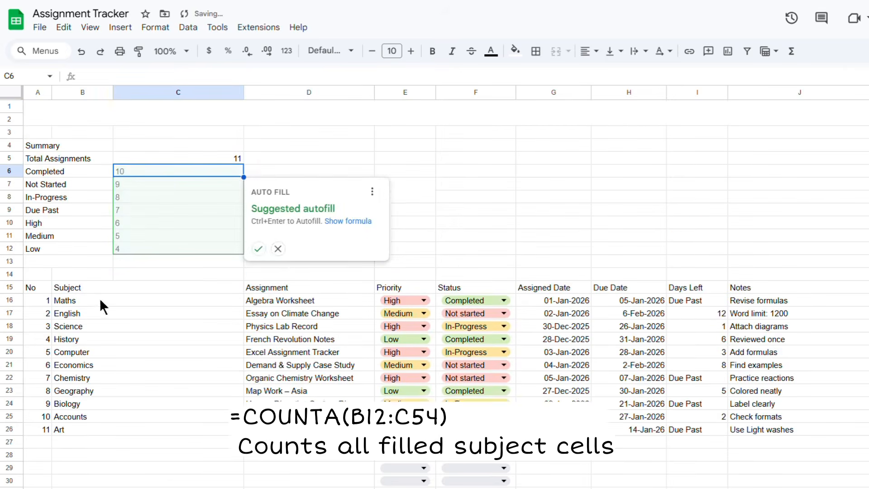
click(278, 249)
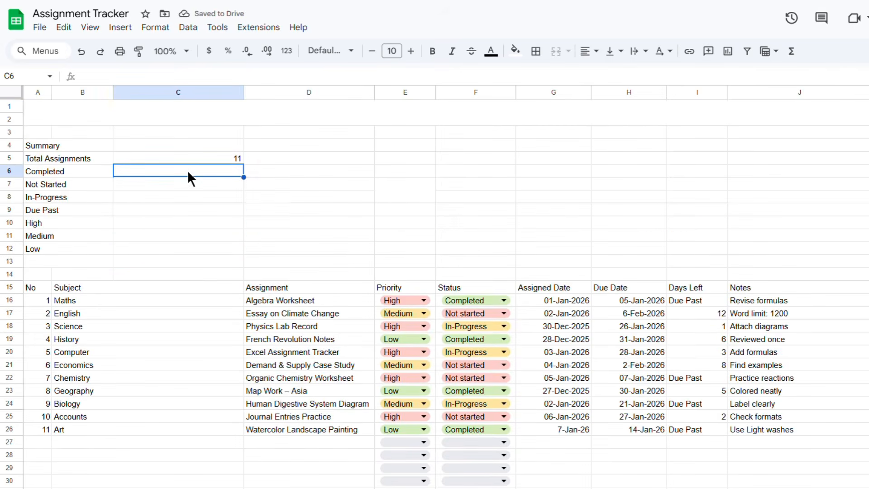
Step: Enter =Countif(F16:F54,A6) in C6 to count completed assignments and fill the formula down to C8
text(=Countif)
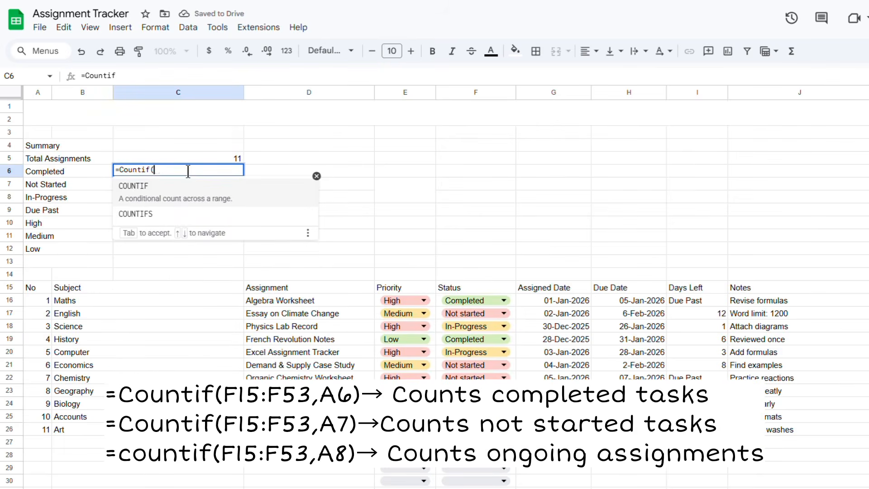
text(()
drag(514, 300, 498, 387)
scroll(97, 194, up, 10)
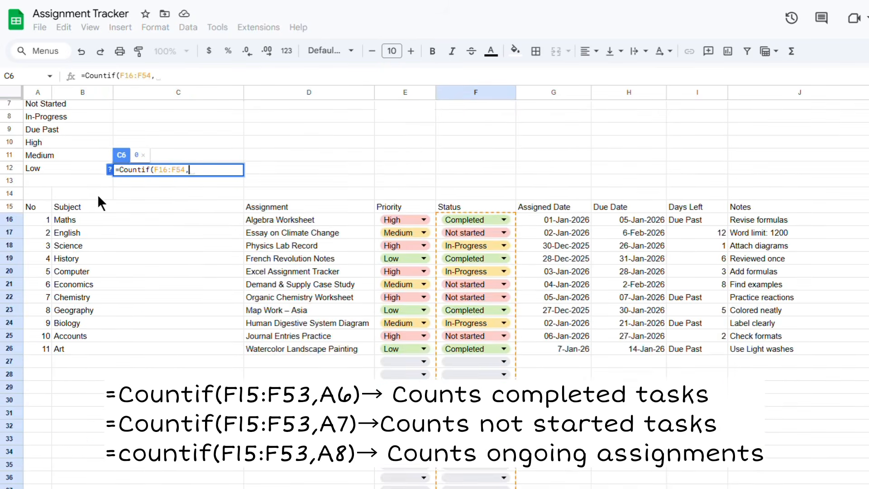
text(,)
click(53, 166)
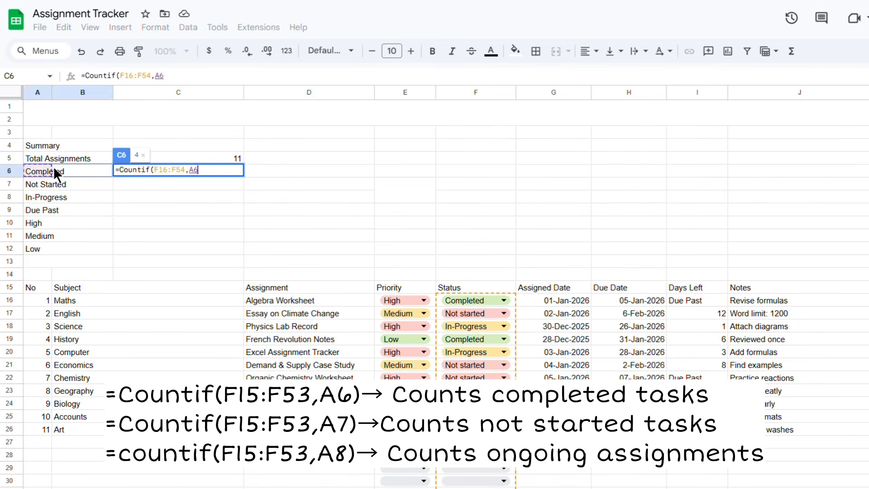
text())
key(Return)
click(231, 172)
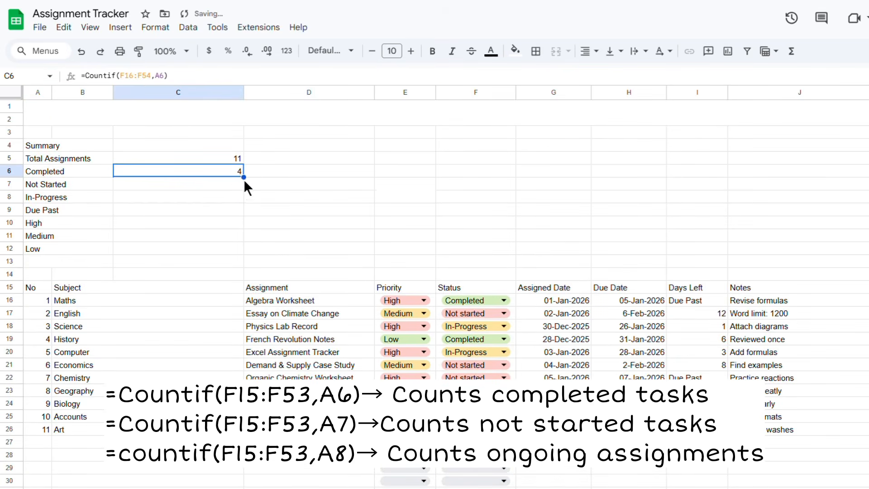
drag(243, 177, 243, 205)
Step: Enter =countif(I16:I54,"Due Past") in C9 to count the overdue assignments
click(236, 211)
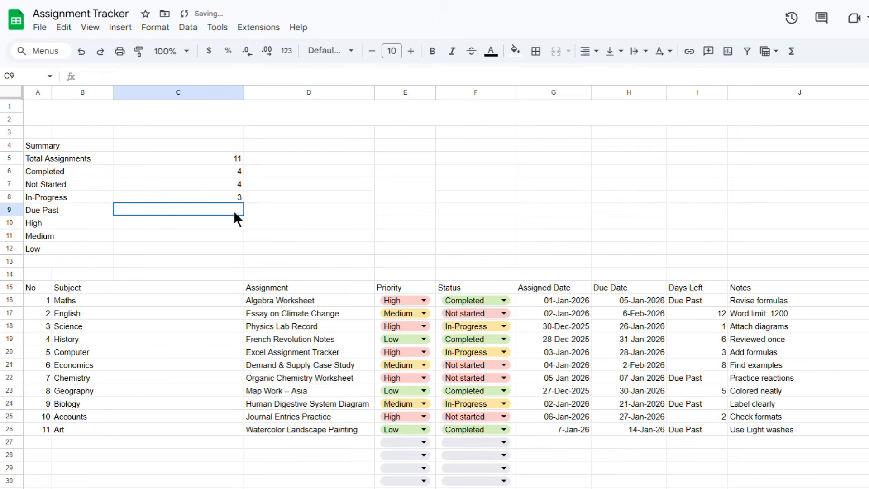
text(=countif)
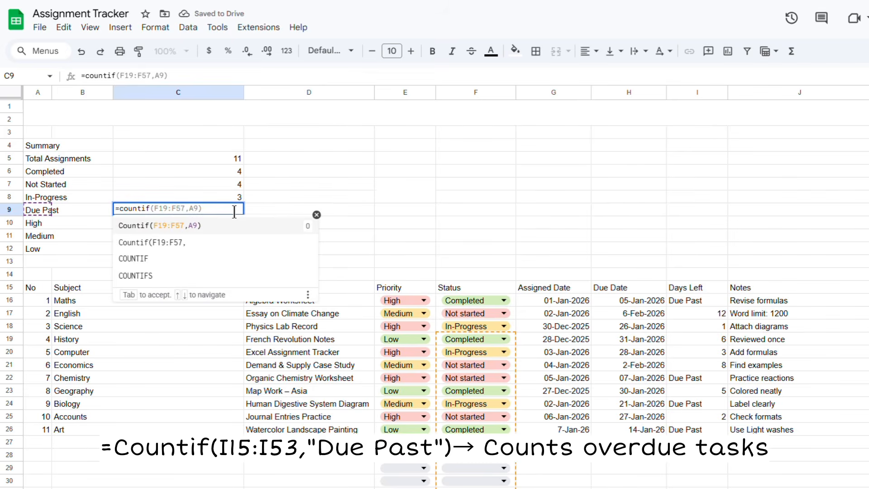
text(()
click(697, 301)
scroll(681, 340, down, 10)
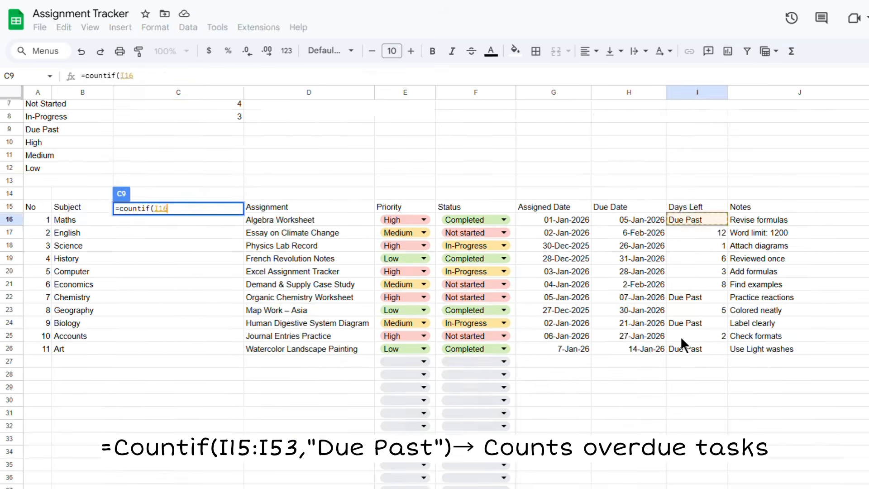
shift+click(694, 388)
scroll(694, 387, up, 10)
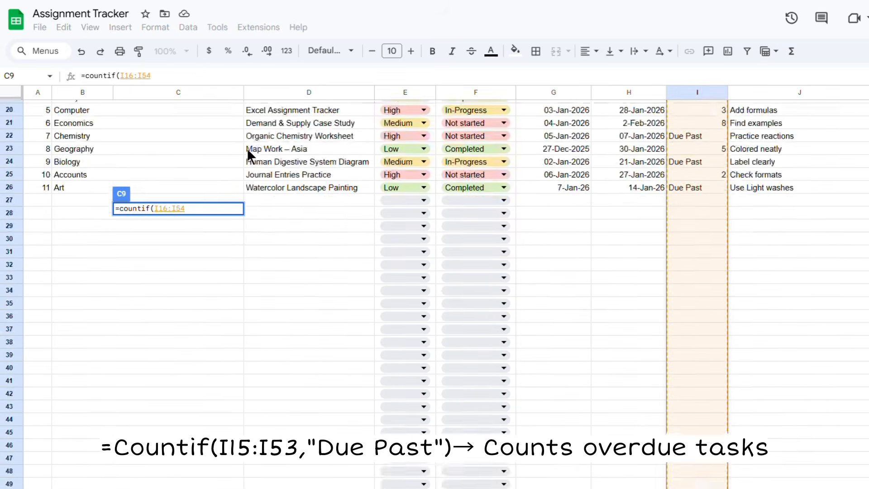
text(,)
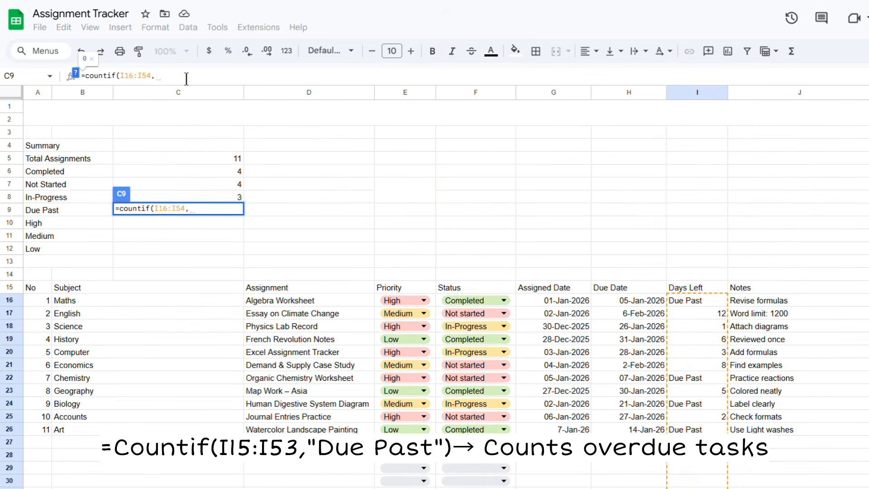
text("Due P)
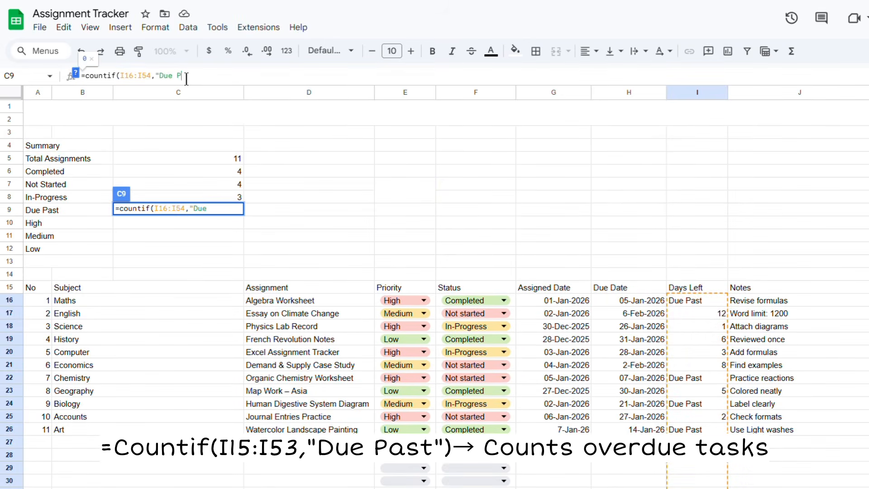
text(ast"))
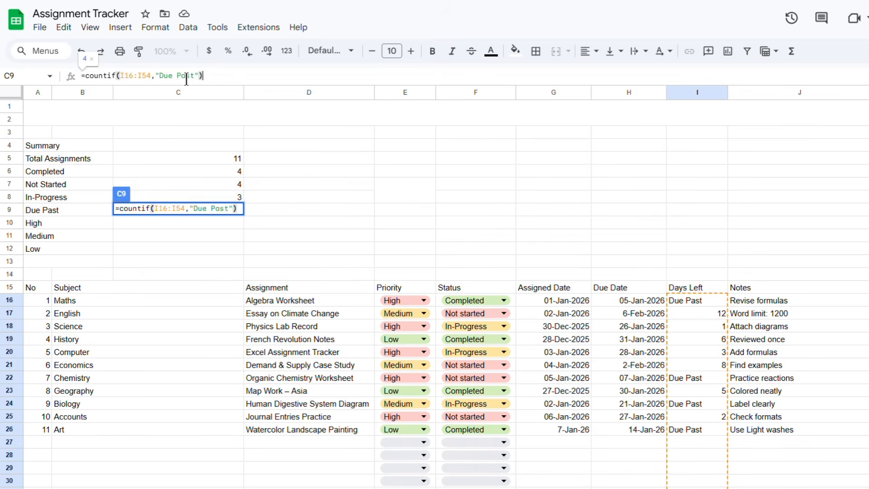
key(Return)
Step: Enter =countif(E16:E54,A10) in C10 to count high-priority assignments and fill the formula down to C12
text(=)
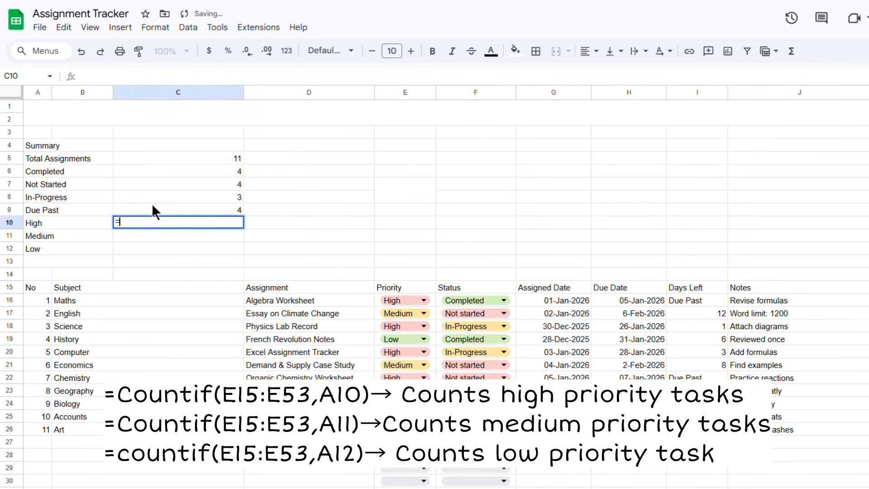
text(countif()
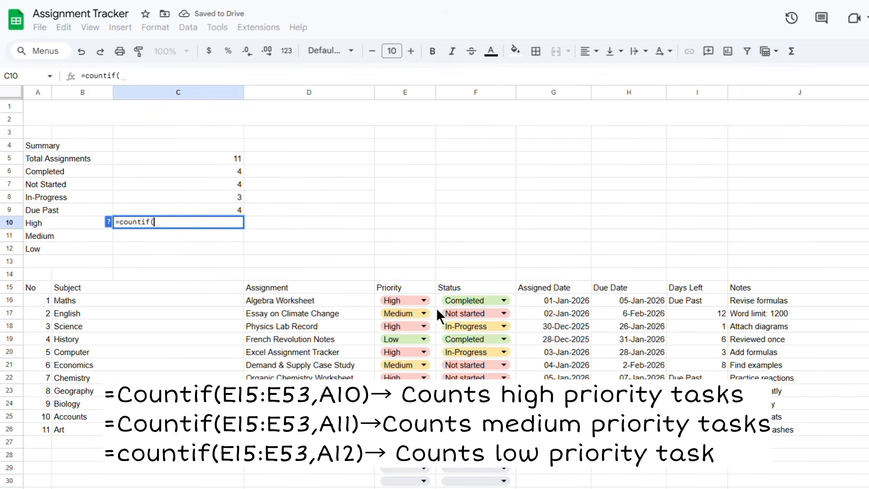
click(432, 301)
scroll(432, 302, down, 9)
shift+click(425, 387)
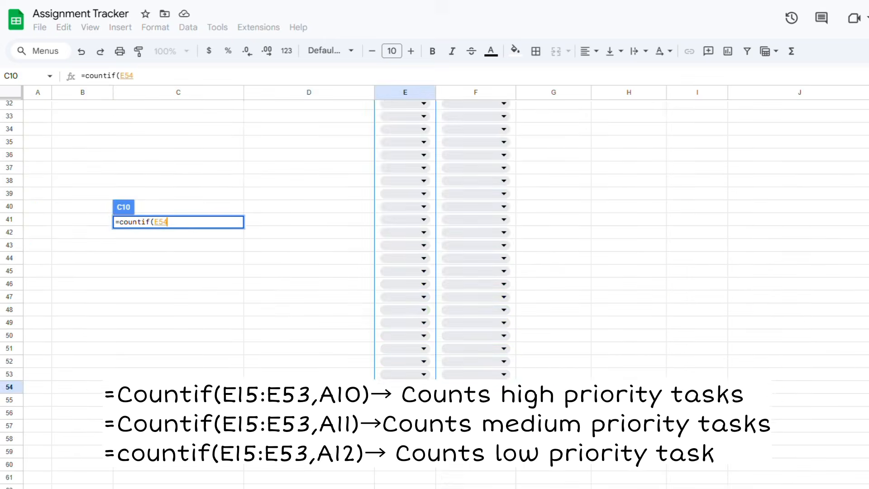
scroll(239, 195, up, 9)
shift+click(429, 301)
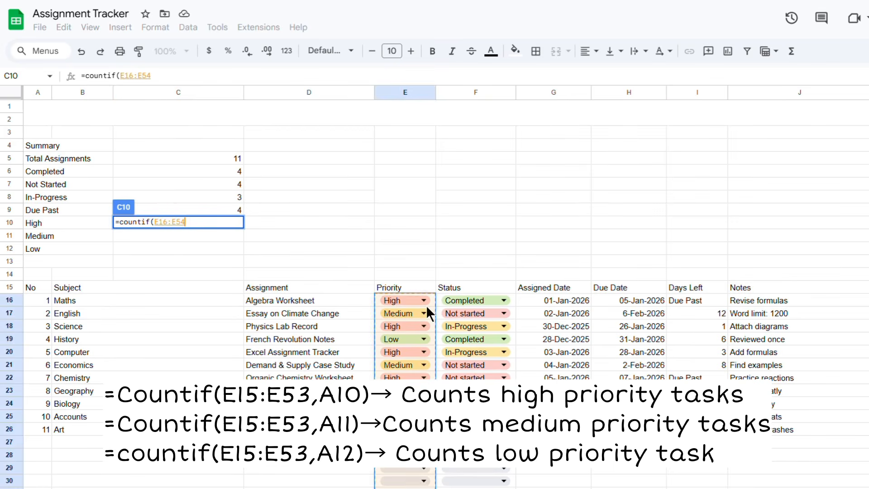
text(,)
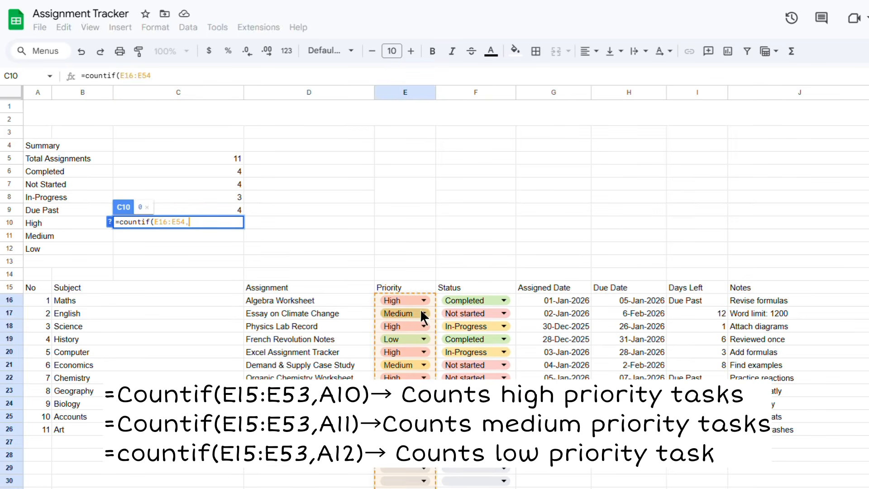
click(37, 222)
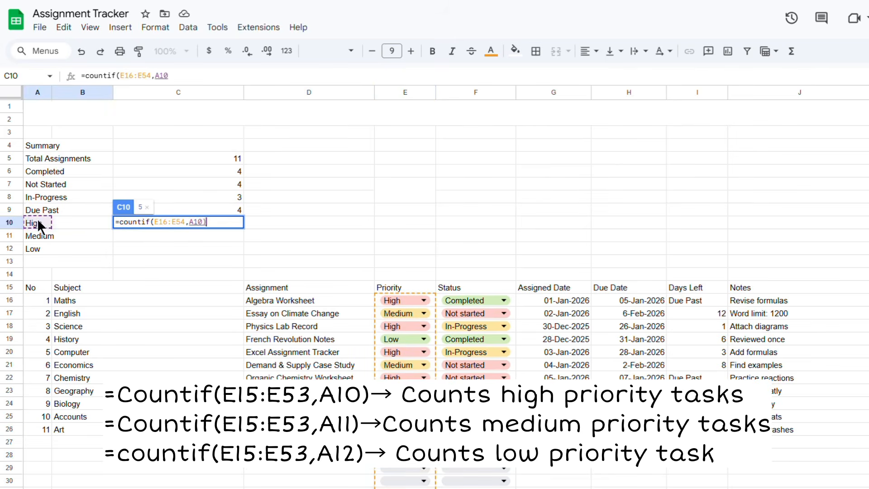
text())
key(Return)
click(230, 223)
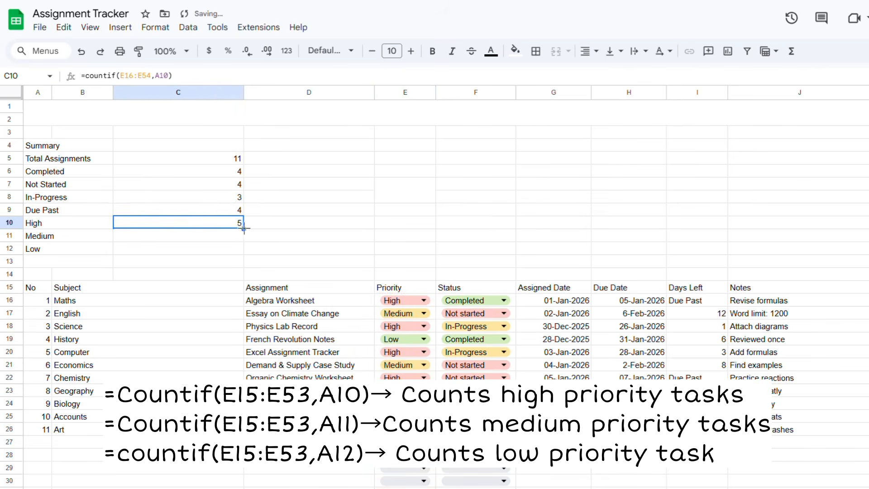
drag(243, 228, 232, 248)
Step: Enter the title Assignment Tracker in the merged cell A1:J2
click(237, 93)
text(As)
text(s)
text(ignm)
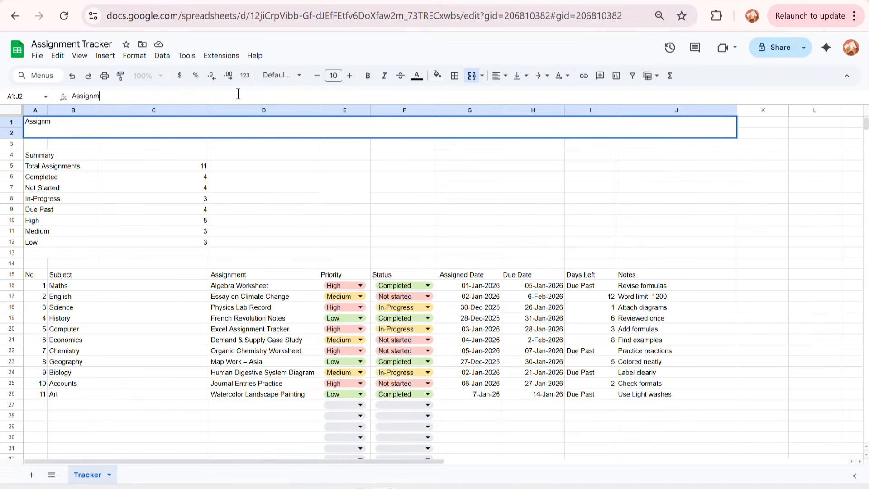
text(ent Tracker)
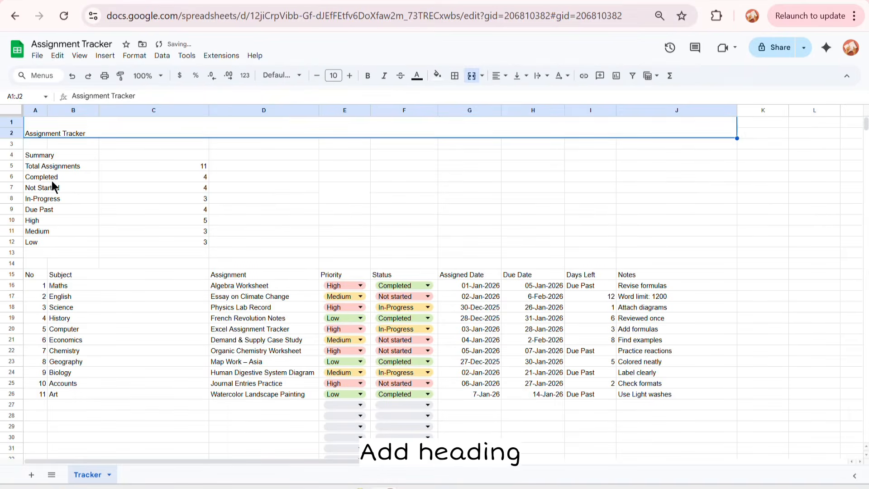
Step: Insert a chart from the status counts in A6:C8 and set its type to Doughnut chart
drag(52, 179, 173, 198)
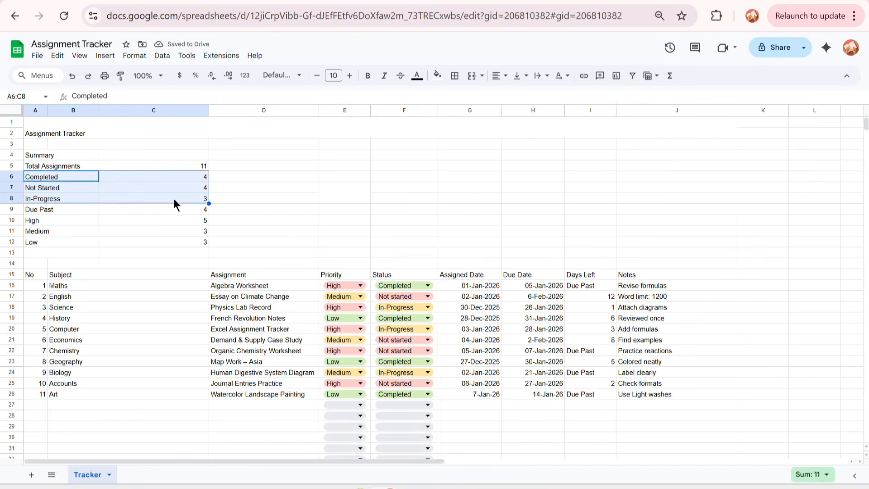
click(105, 56)
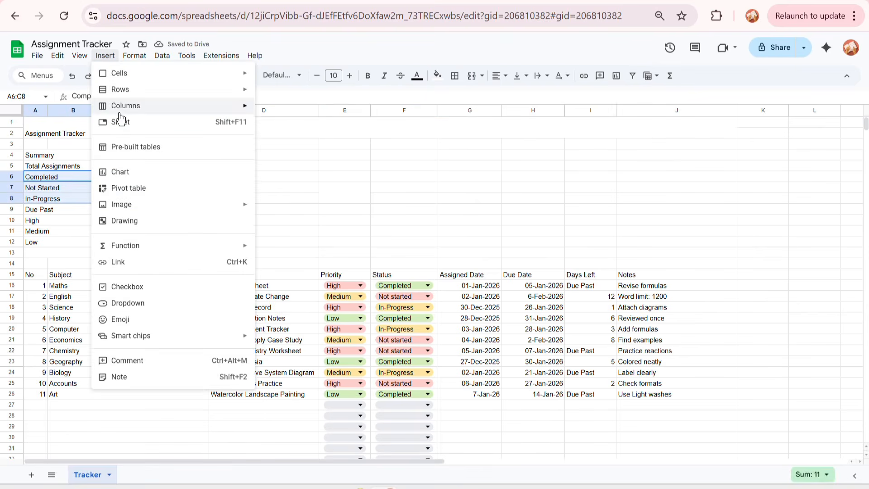
click(128, 173)
click(778, 147)
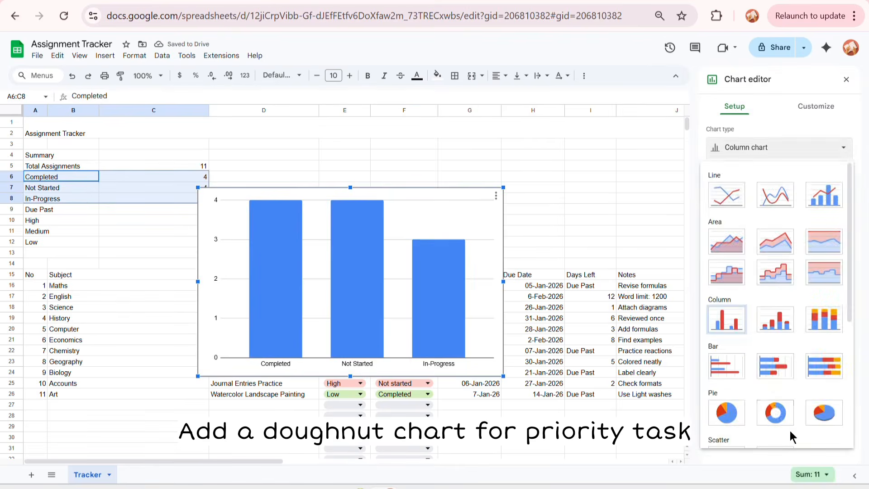
click(776, 412)
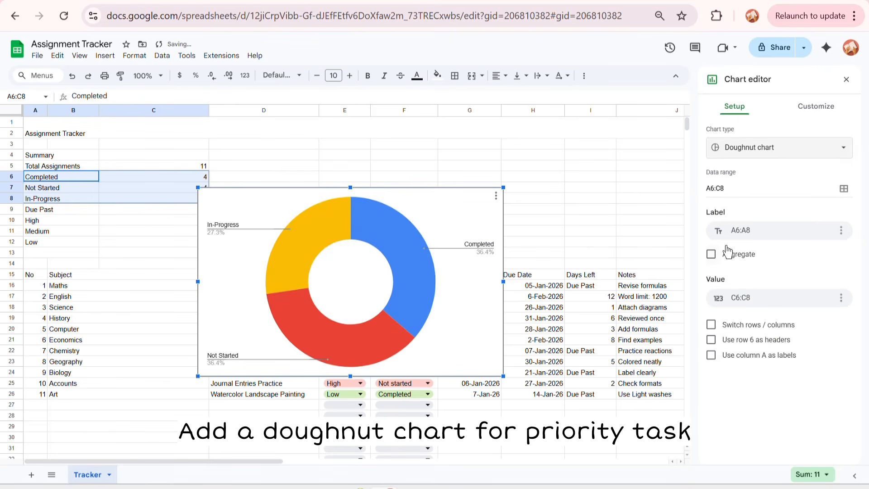
Step: Remove the slice labels from the status doughnut chart and set its chart border color to None
click(483, 248)
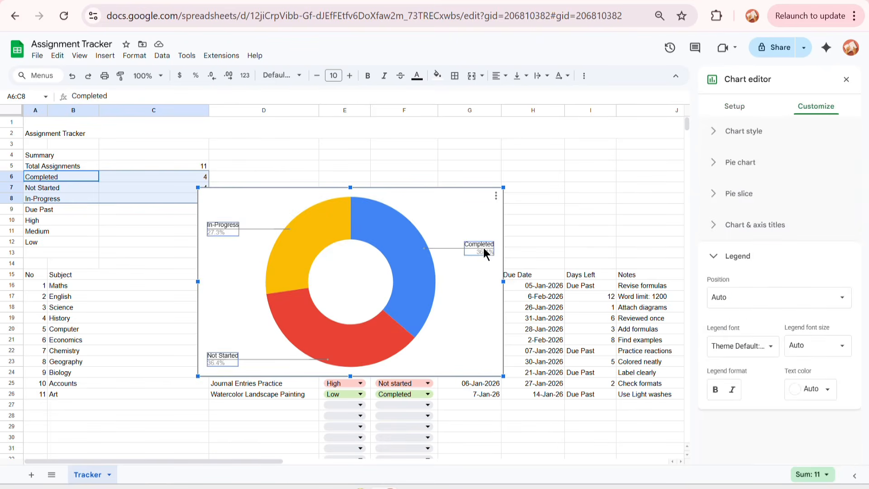
key(Delete)
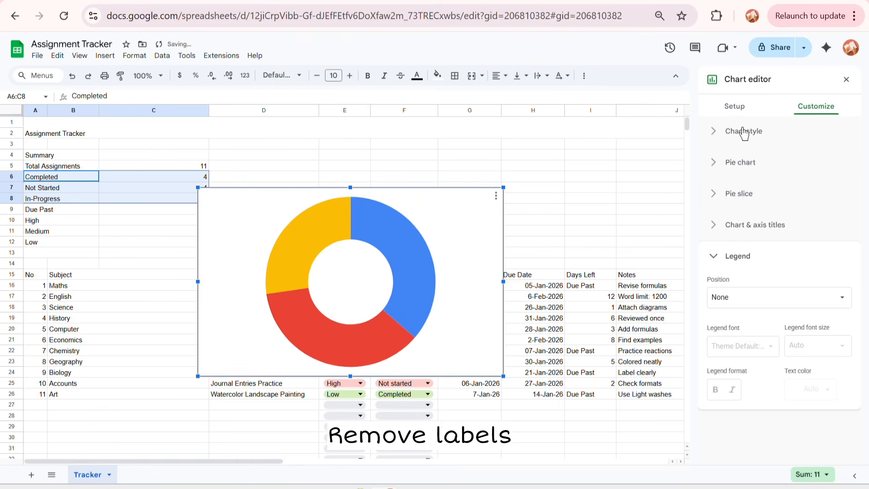
click(739, 132)
click(720, 216)
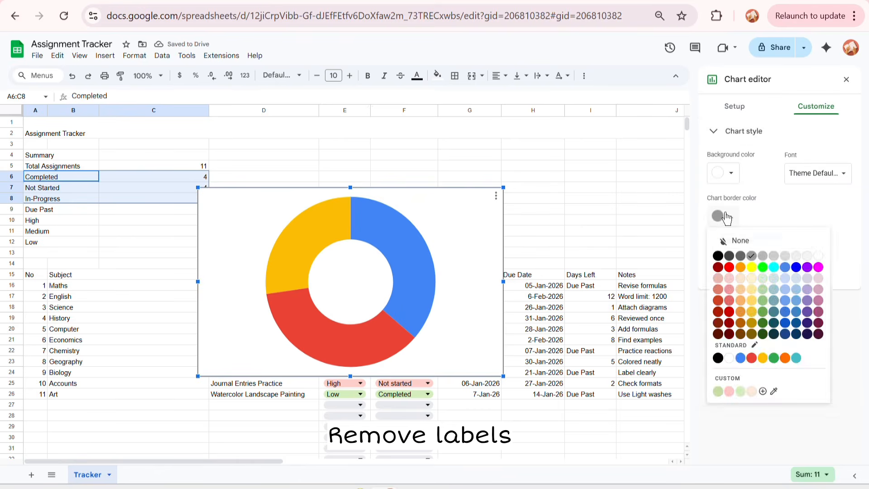
click(719, 244)
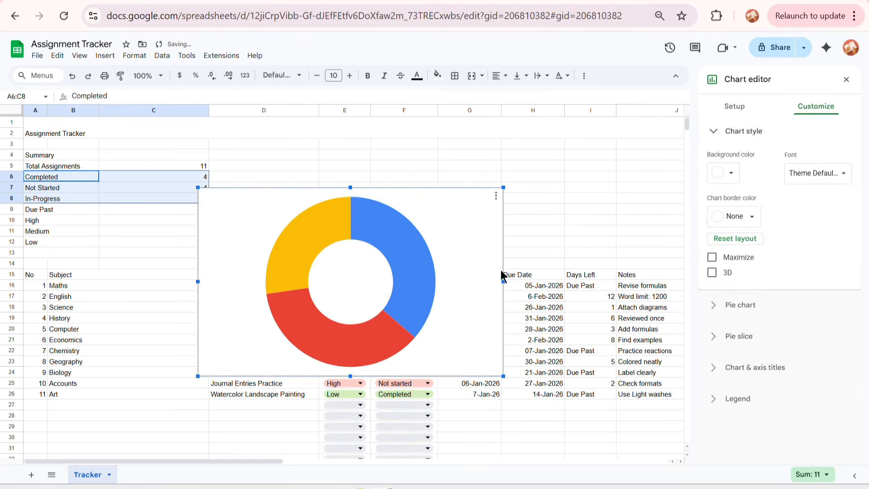
Step: Set the slice label of the status doughnut chart to Label
click(740, 306)
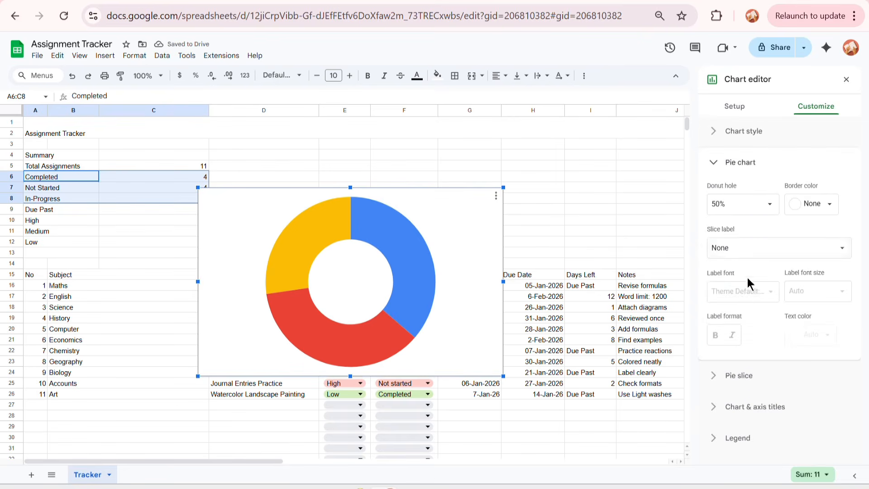
click(747, 248)
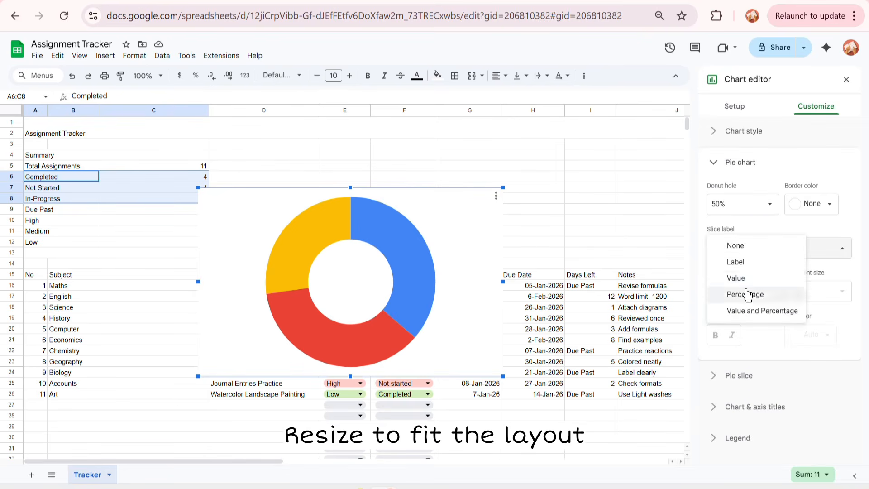
click(747, 262)
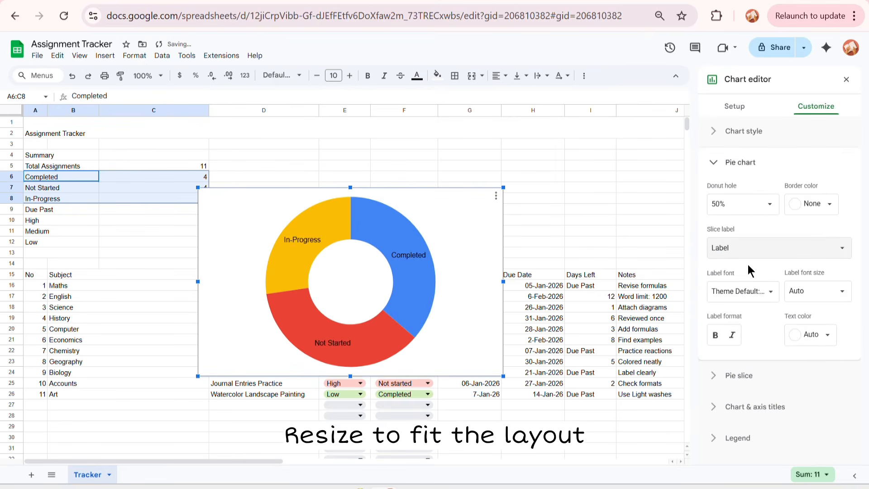
Step: Shrink the status doughnut chart to roughly half its width and height and set its slice label to None
drag(500, 280, 356, 282)
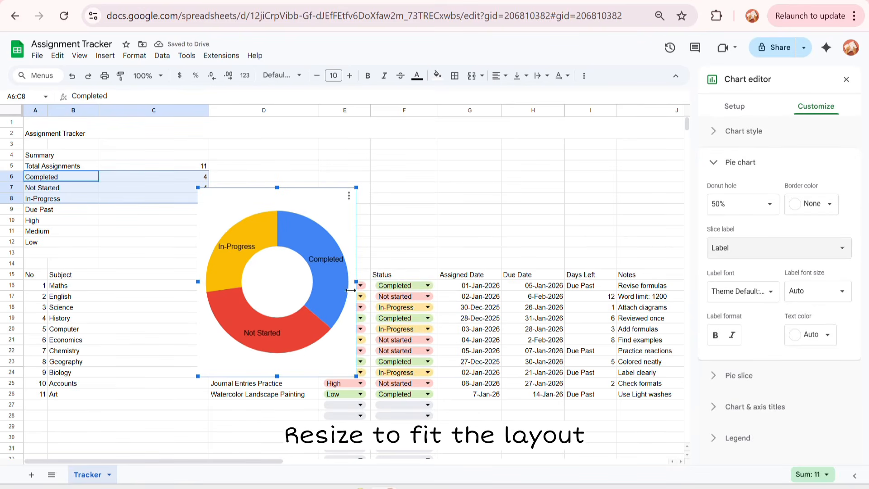
drag(277, 376, 277, 283)
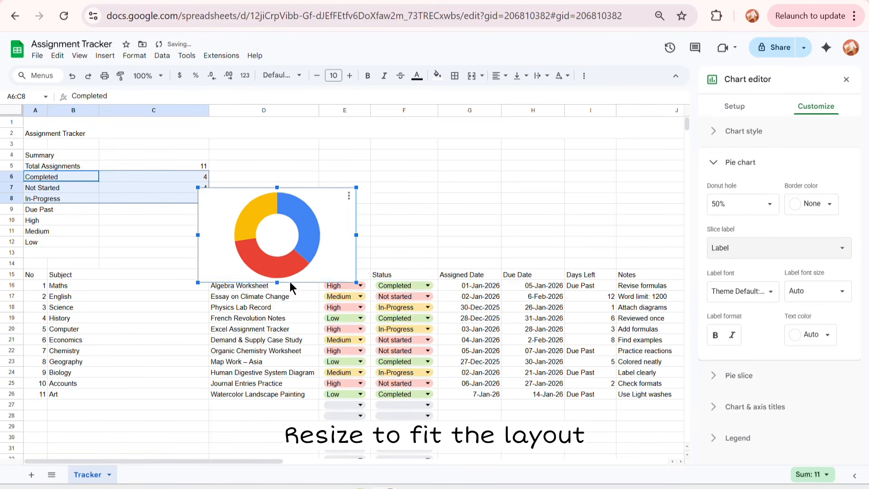
click(747, 247)
click(747, 227)
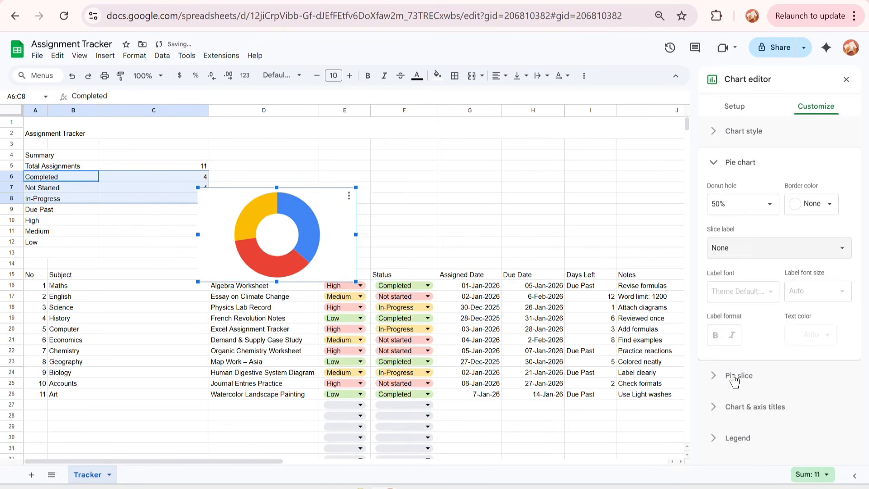
Step: Add the chart title Status to the doughnut chart, set in Comic Sans MS and centered
click(734, 381)
click(736, 345)
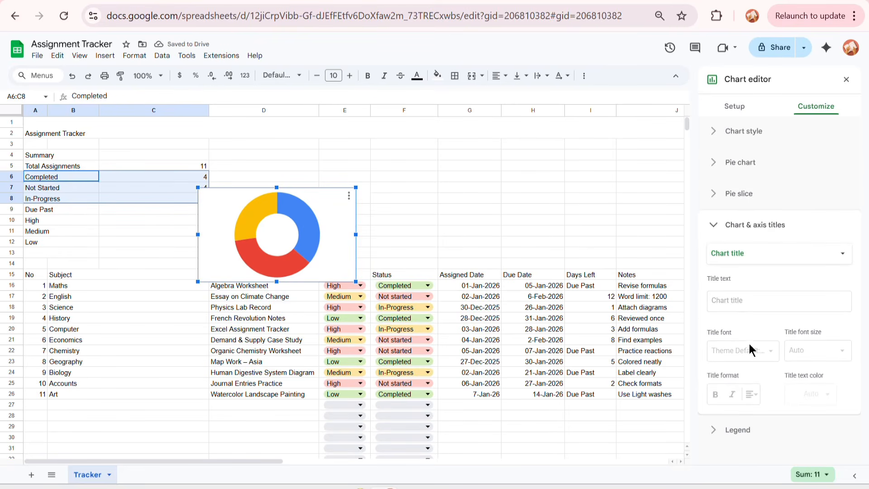
click(732, 306)
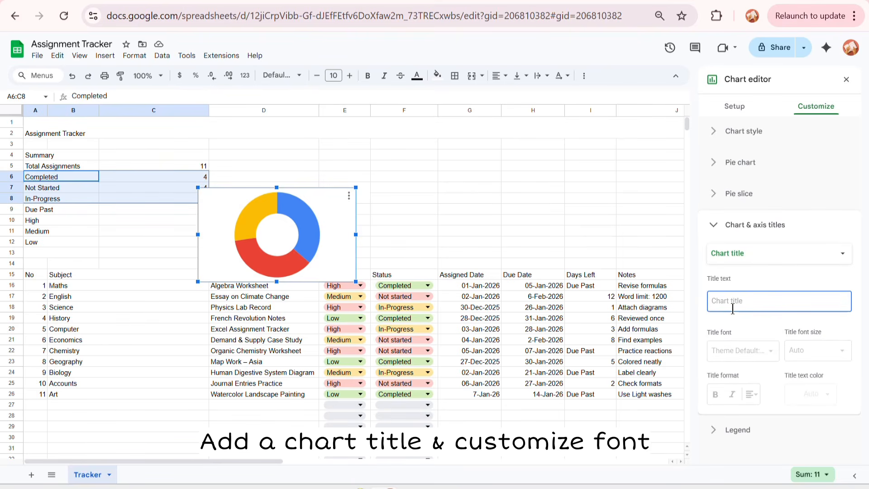
text(St)
key(BackSpace)
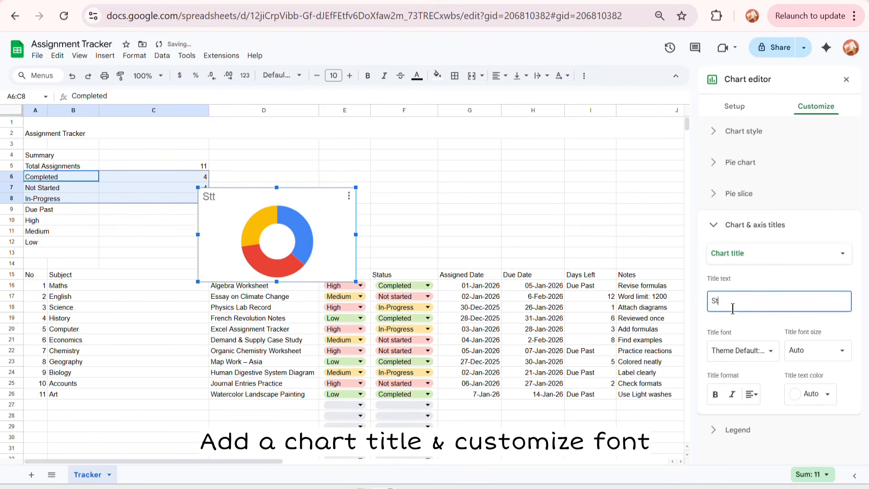
click(748, 351)
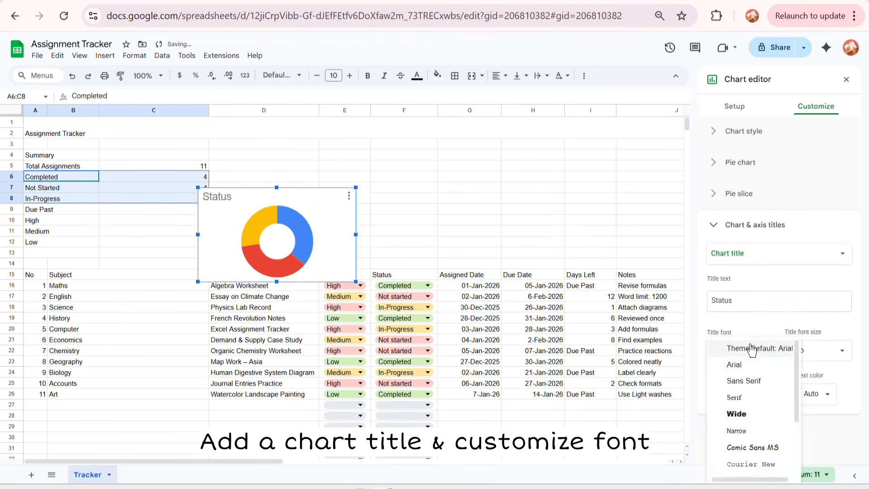
click(743, 448)
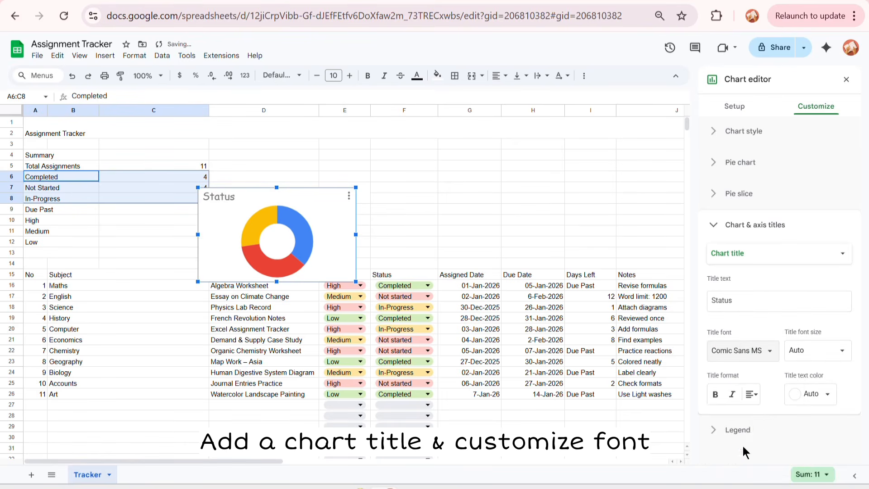
click(750, 395)
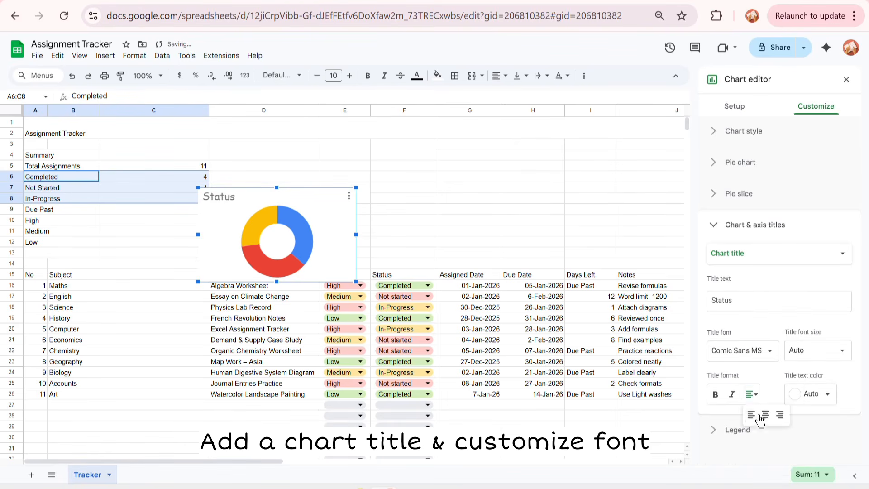
click(752, 420)
Step: Set the Status chart's legend position to Bottom
click(747, 431)
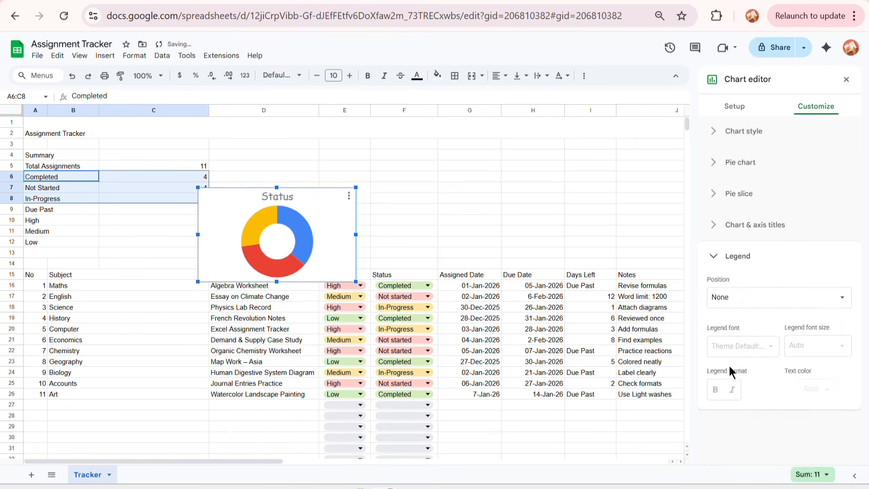
click(757, 296)
click(750, 328)
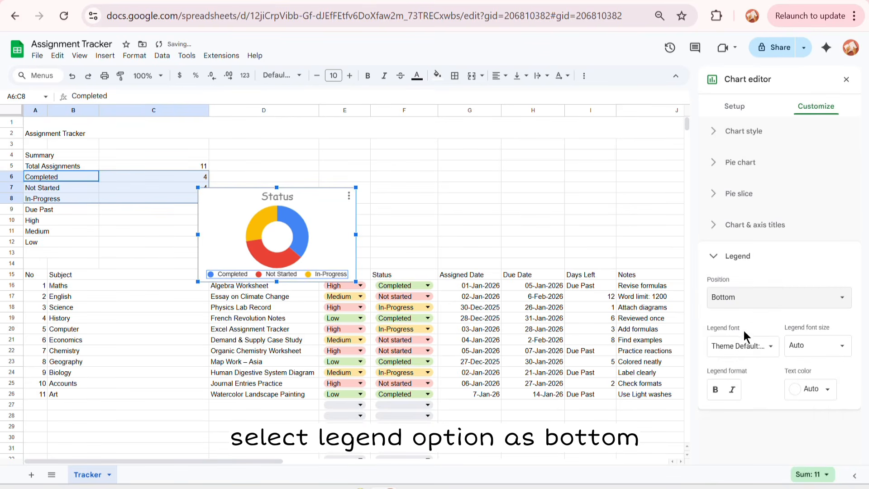
Step: Color the Completed slice of the Status chart with the light green custom color
click(291, 219)
click(724, 267)
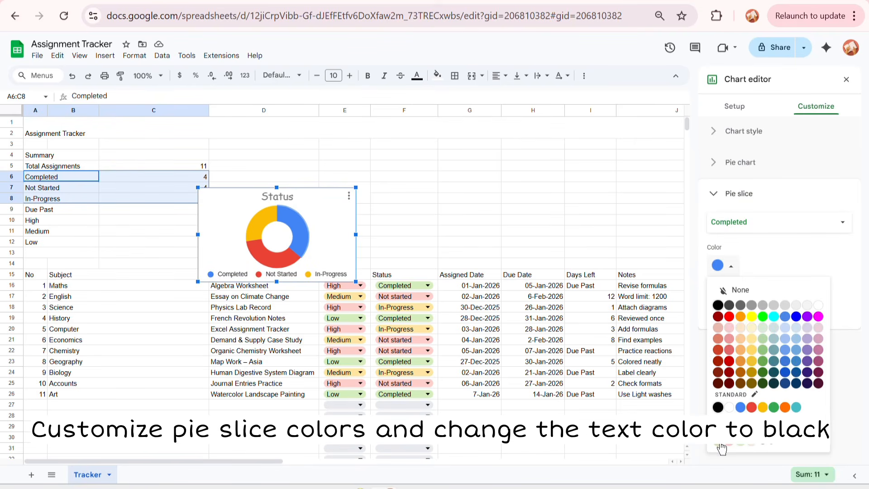
click(742, 443)
Step: Color the In-Progress slice #ffe5a0 by sampling the yellow of an In-Progress chip in the table
click(744, 229)
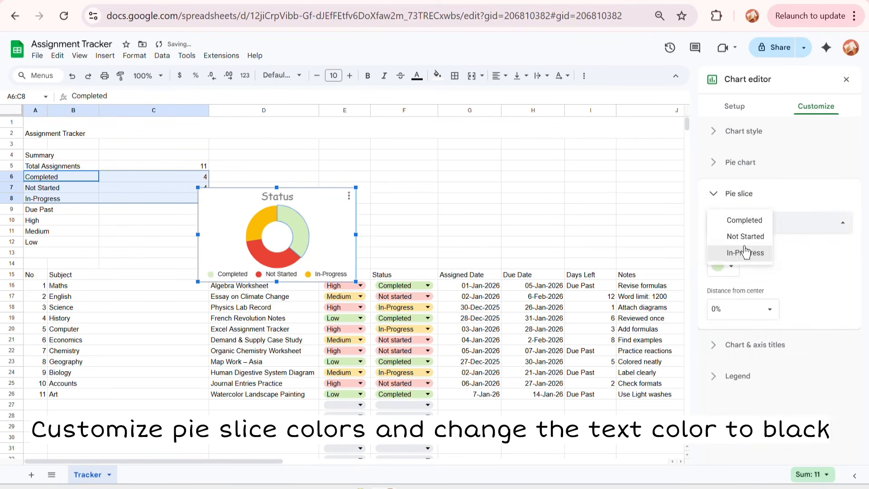
click(746, 250)
click(726, 271)
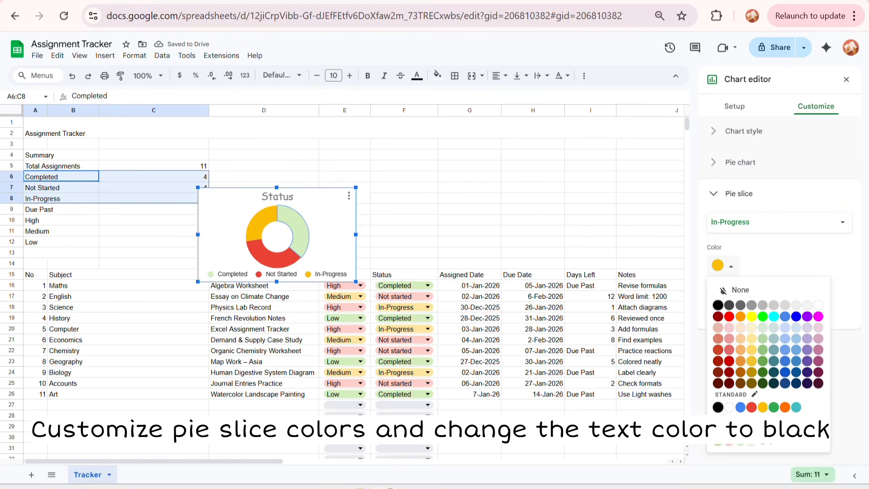
click(765, 444)
click(402, 267)
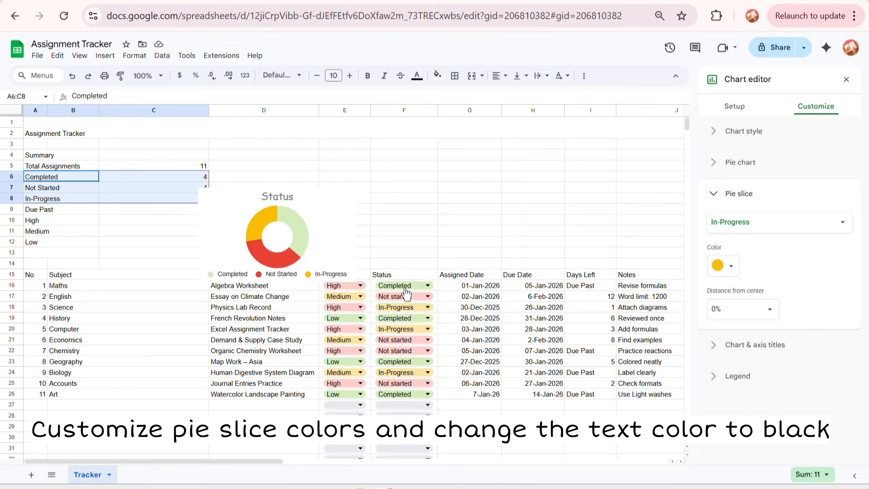
click(418, 308)
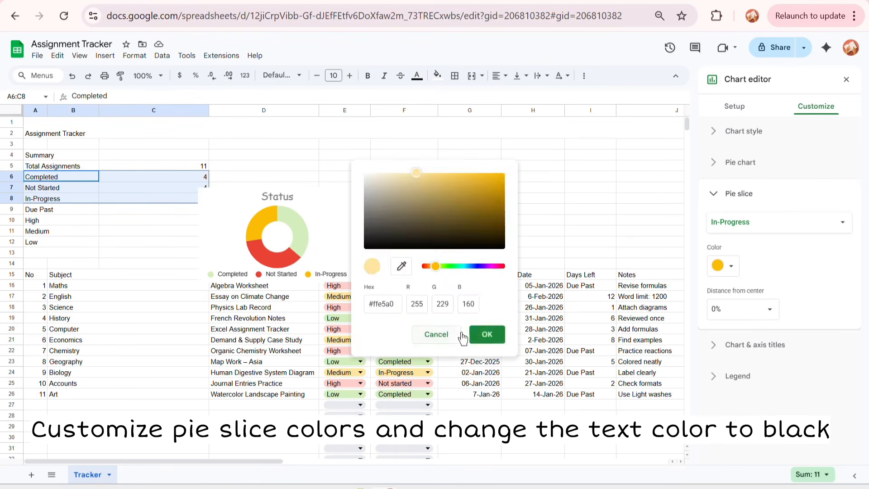
click(487, 333)
Step: Color the Not Started slice light red by sampling a Not started chip in the table's Status column
click(815, 222)
click(754, 202)
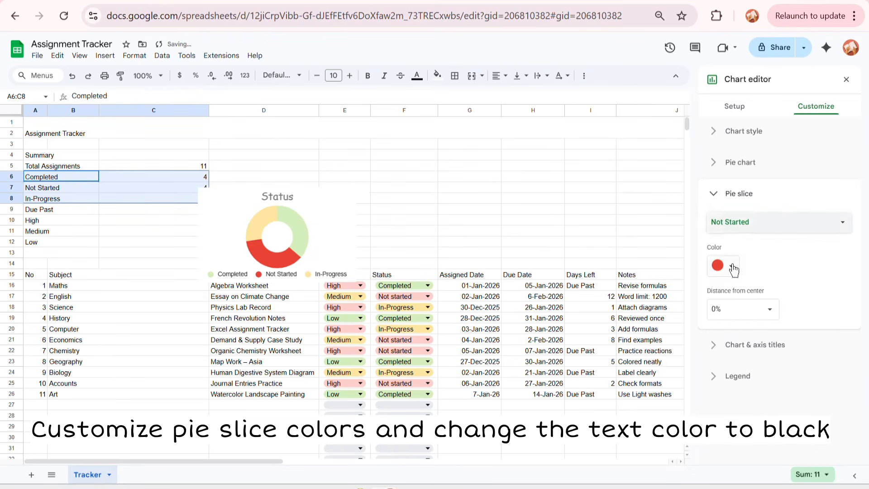
click(733, 267)
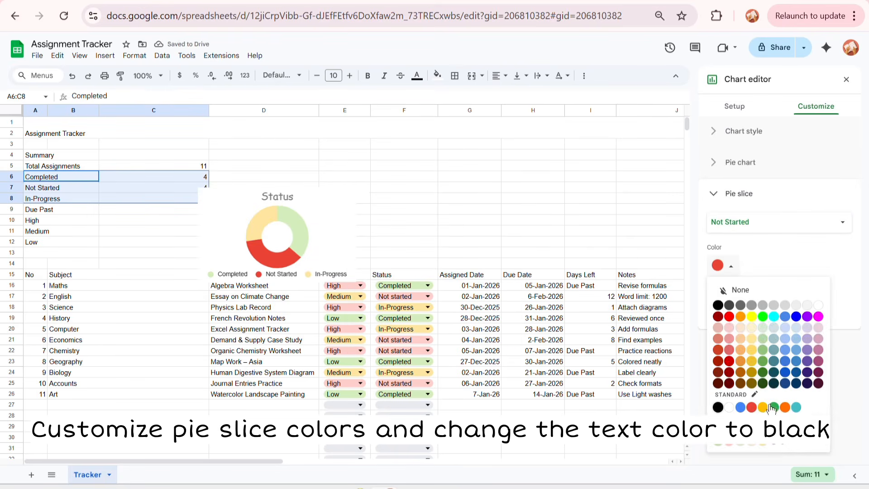
click(792, 448)
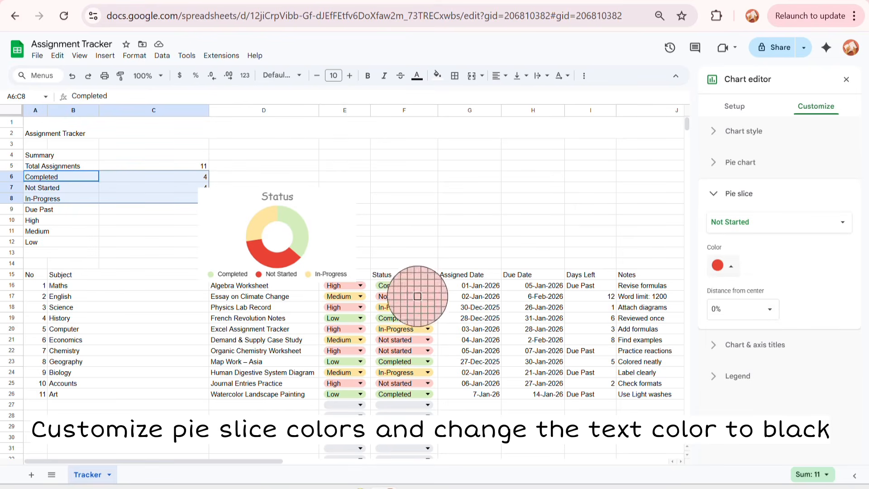
click(417, 296)
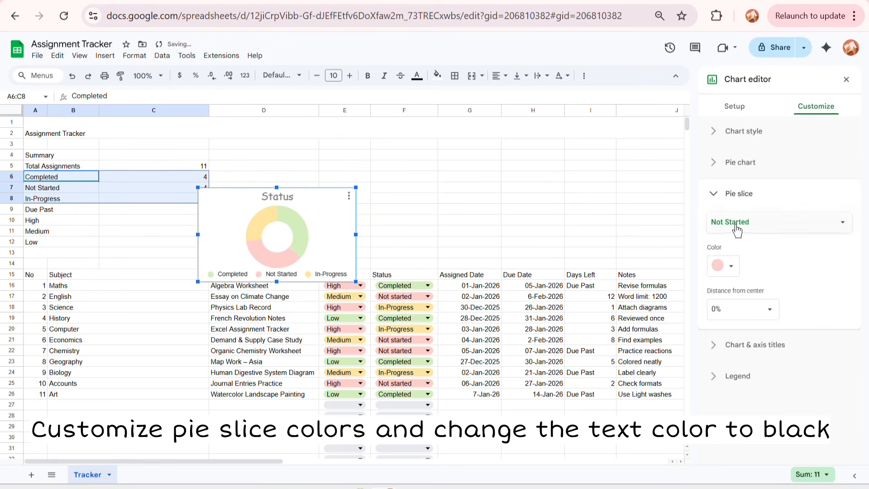
Step: Try to match the Completed slice's color to the green Completed chip in the table
click(756, 224)
click(733, 202)
click(726, 266)
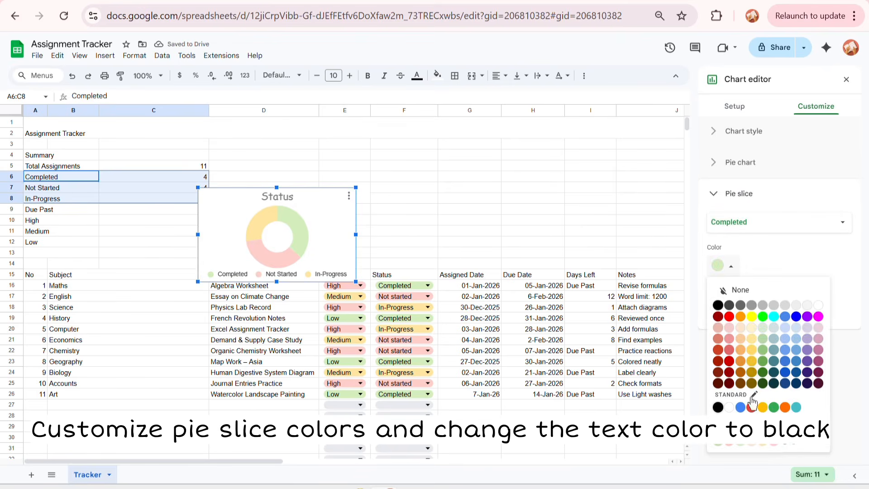
click(793, 448)
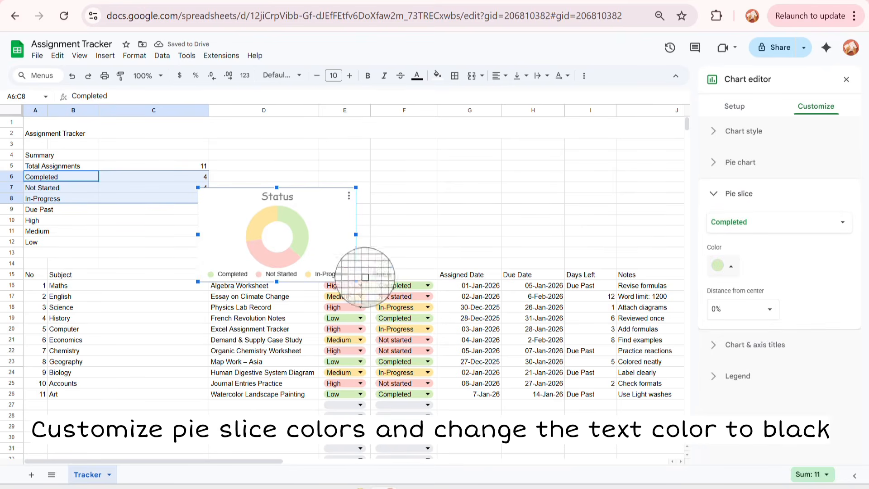
click(409, 285)
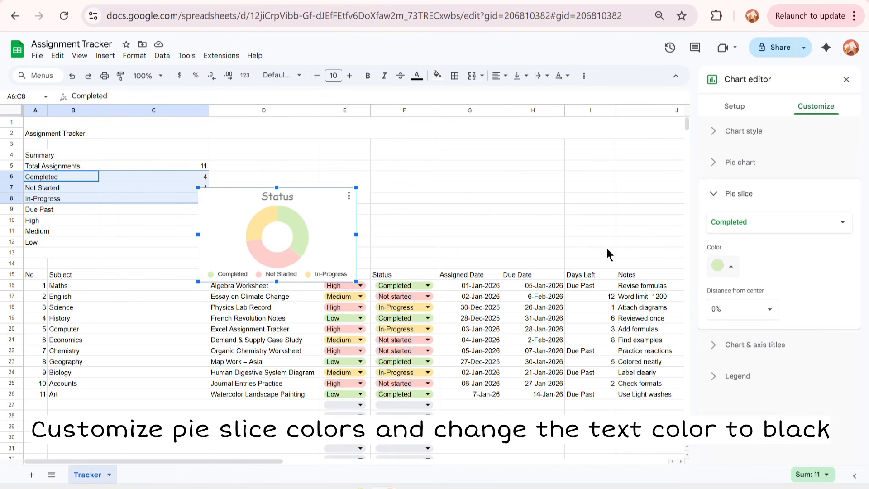
Step: Move the Status chart above the table beside the summary, over columns F to H, fit it to about rows 4 to 13, and deselect it
drag(325, 195, 528, 205)
drag(453, 157, 453, 149)
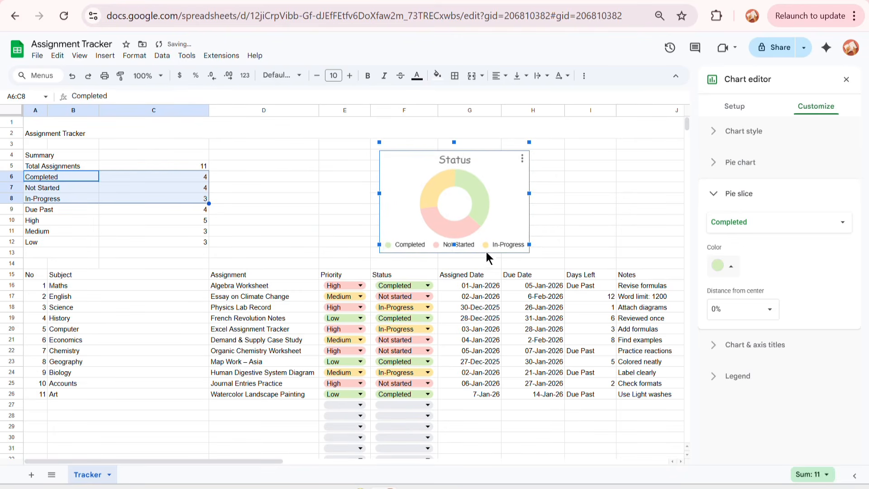
click(567, 200)
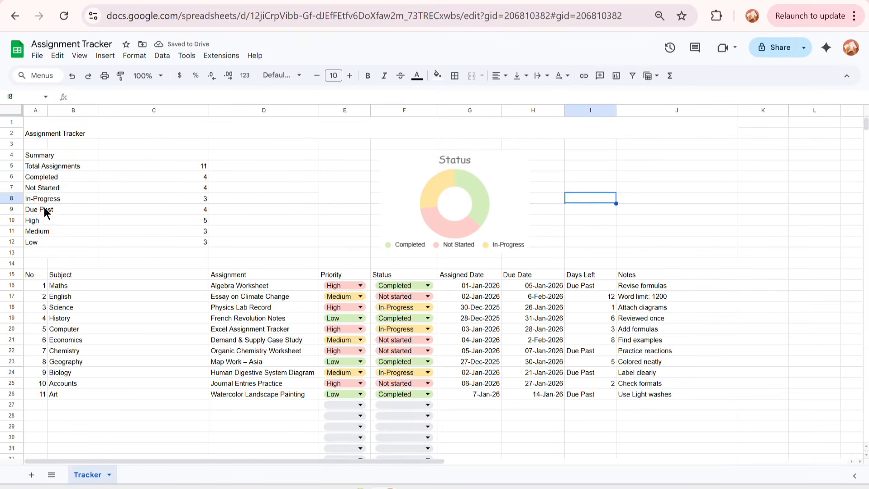
Step: Insert a chart from the priority counts in A10:C12 and set its type to Doughnut chart
drag(42, 217, 161, 241)
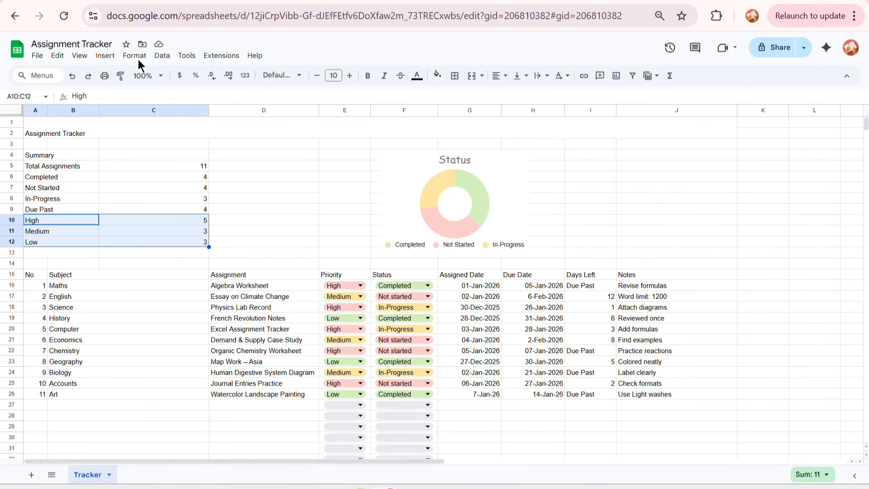
click(105, 55)
click(121, 149)
click(729, 150)
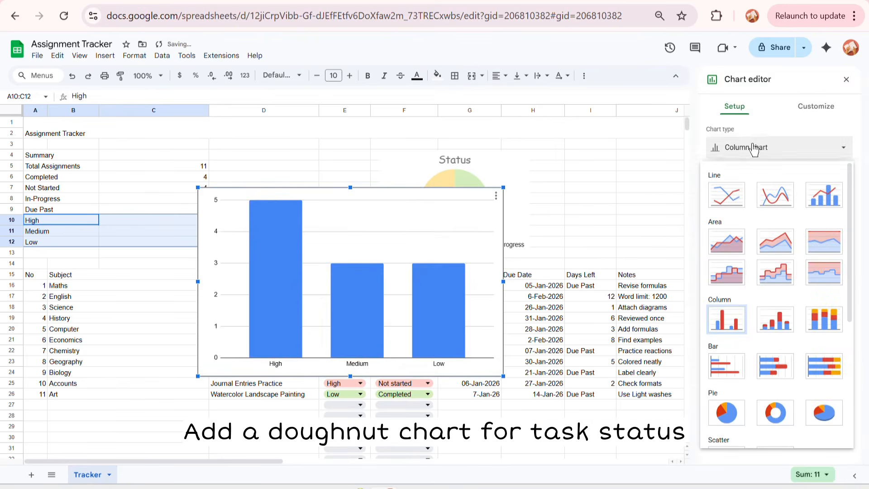
click(775, 413)
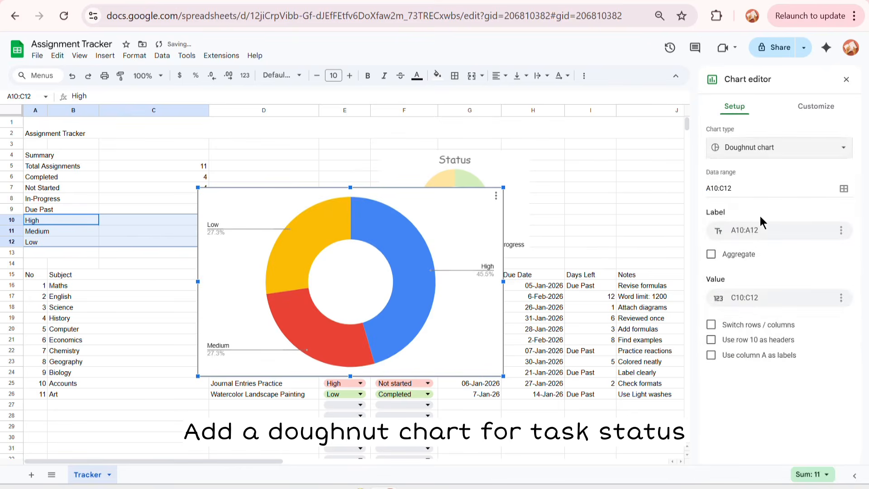
Step: Set the new priority doughnut chart's border color to None
click(815, 106)
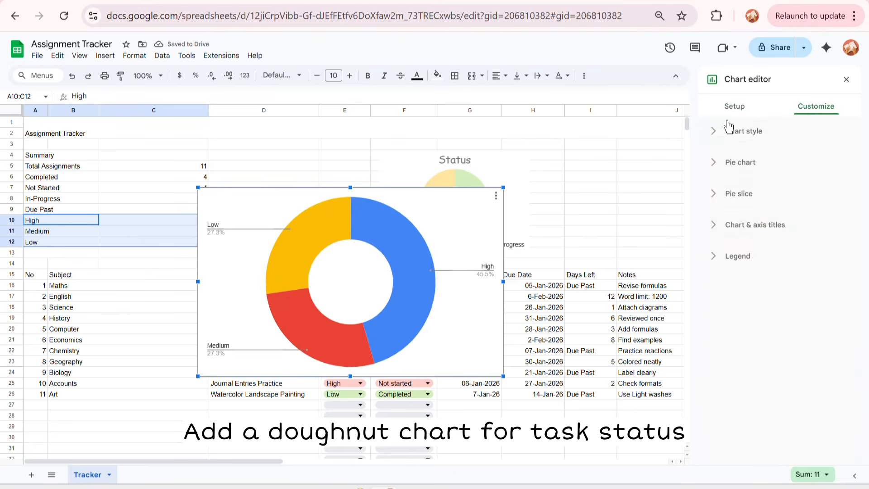
click(744, 131)
click(724, 216)
click(730, 239)
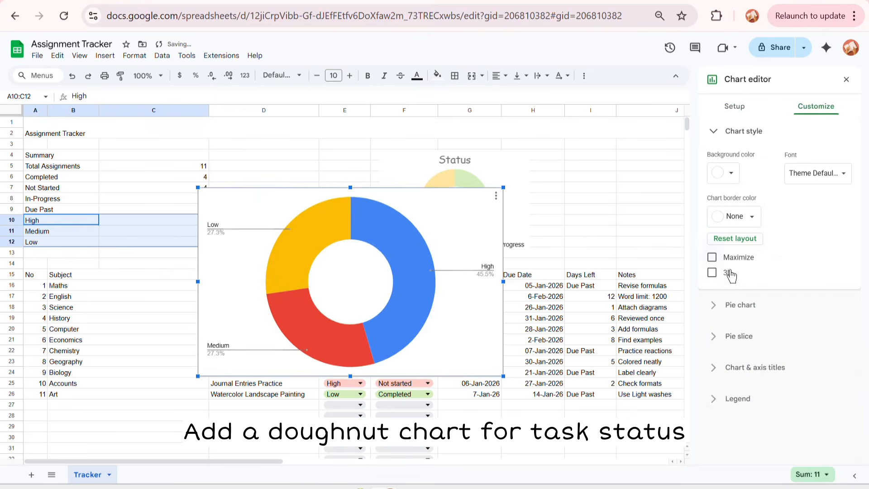
click(741, 305)
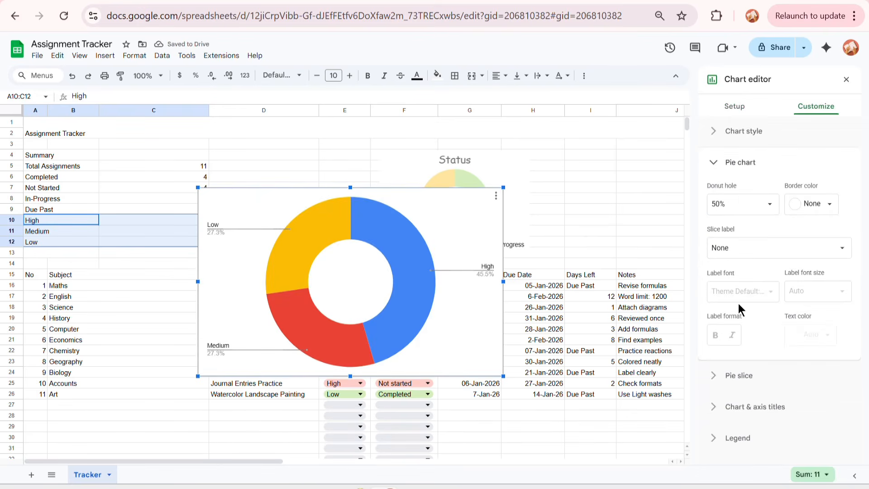
Step: Title the chart "Priority" in Comic Sans MS and center the title
click(727, 407)
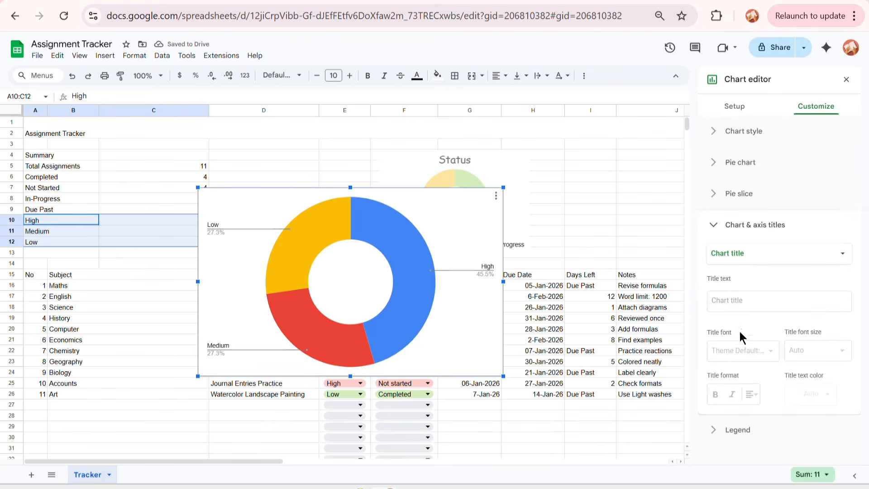
click(743, 301)
text(Priority)
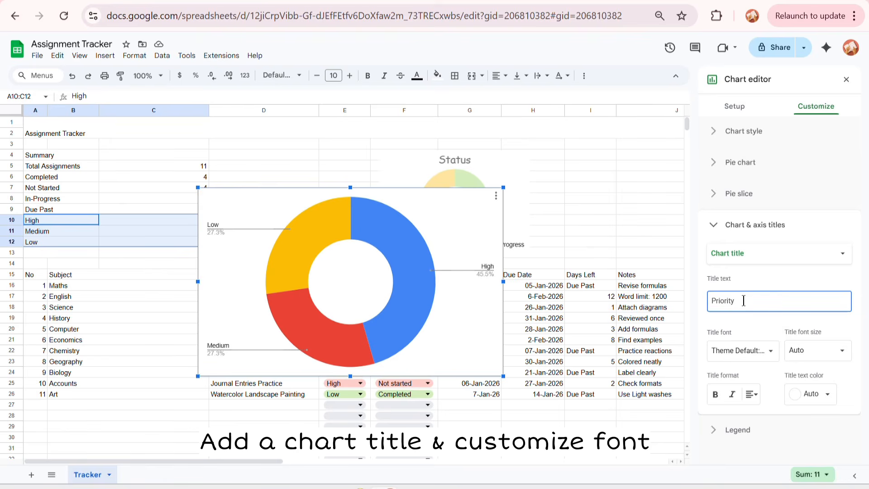
click(740, 355)
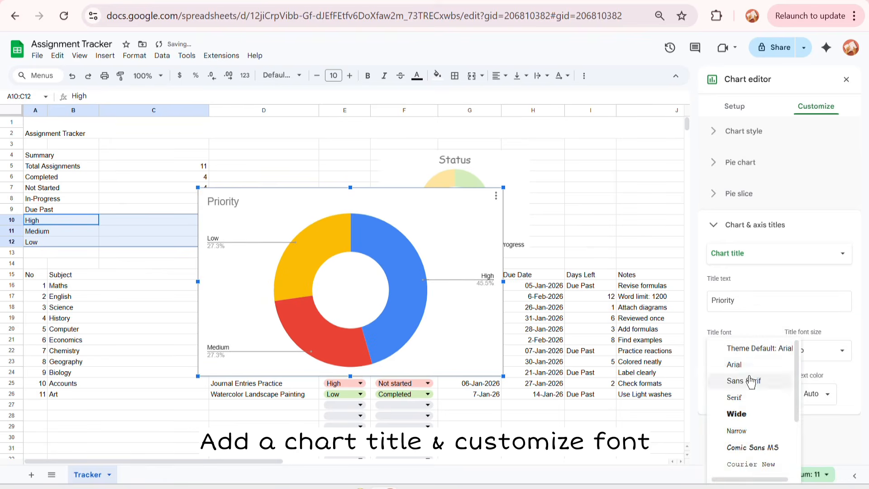
click(749, 447)
click(751, 394)
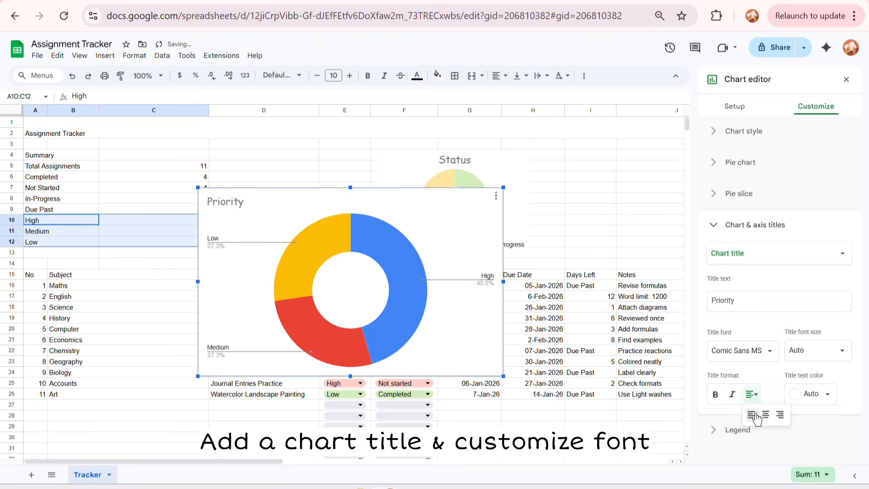
click(762, 414)
Step: Set the Priority chart's legend position to Bottom
click(753, 431)
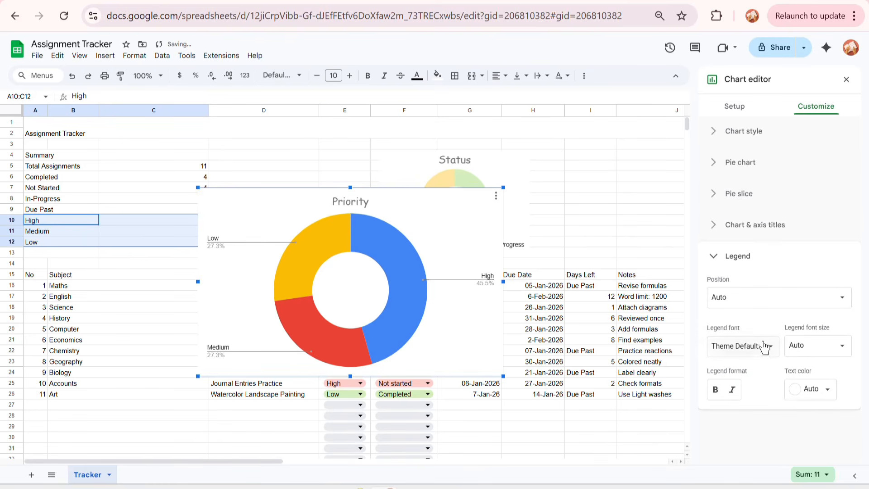
click(734, 291)
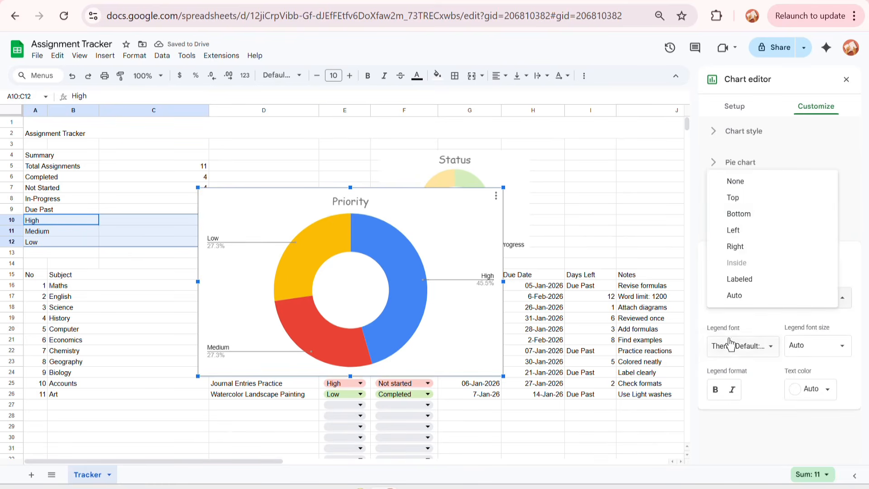
click(746, 214)
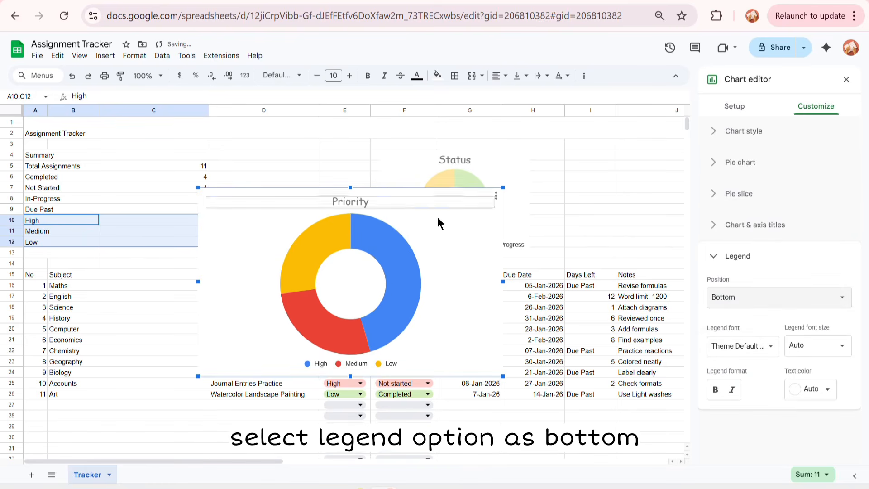
Step: Move the Priority chart clear of the table's Priority column and color its High slice light red by sampling a High chip
drag(479, 223, 677, 162)
click(714, 194)
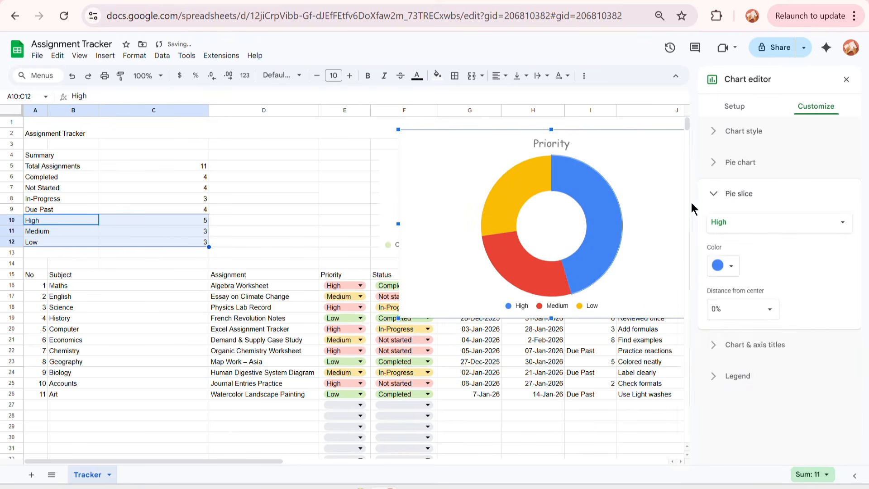
click(727, 272)
click(791, 448)
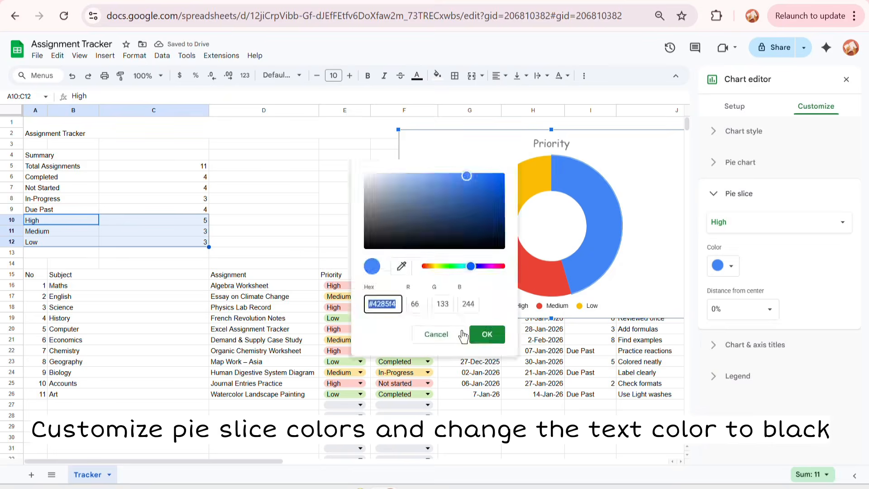
click(402, 266)
click(400, 346)
click(486, 335)
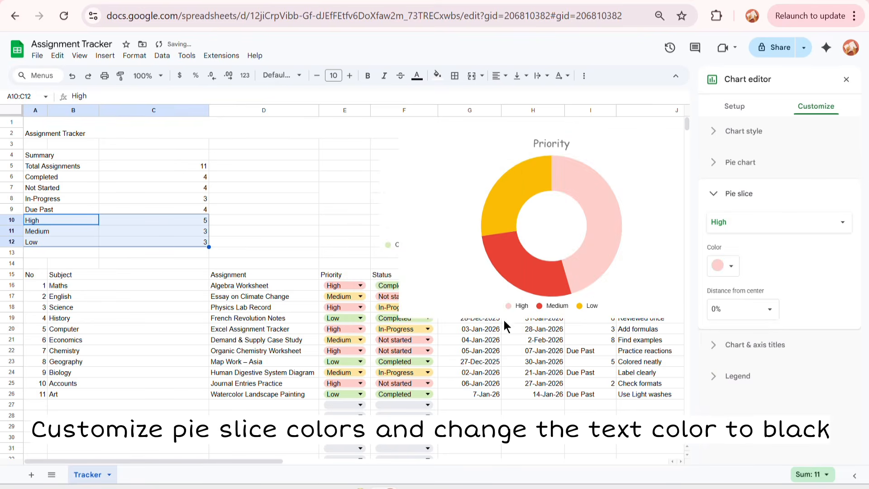
Step: Color the Medium slice light yellow by sampling a Medium chip in the table's Priority column
click(769, 222)
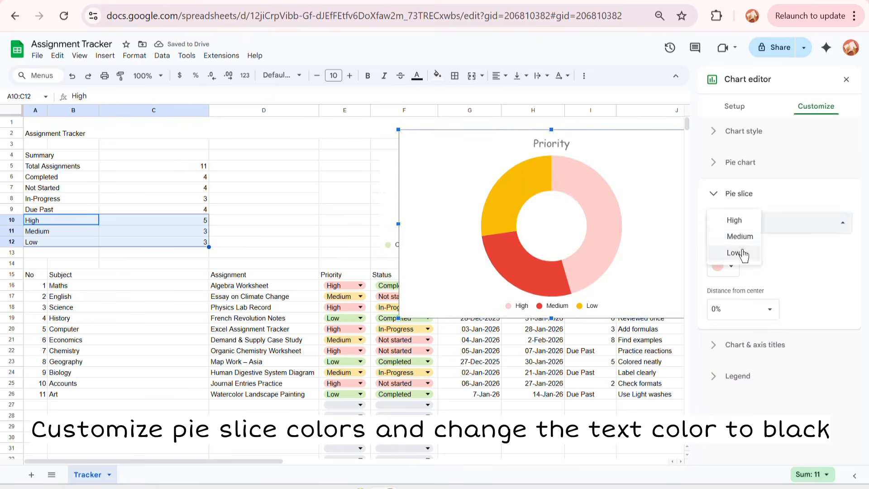
click(728, 235)
click(731, 269)
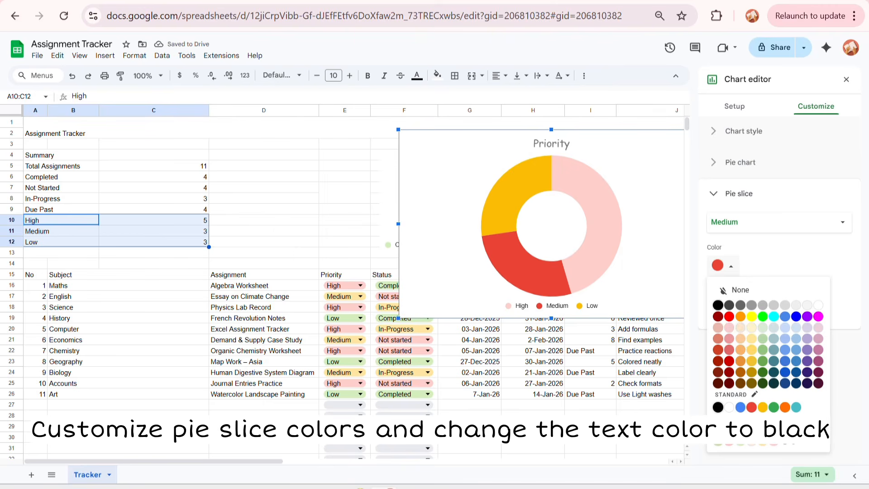
click(791, 433)
click(350, 297)
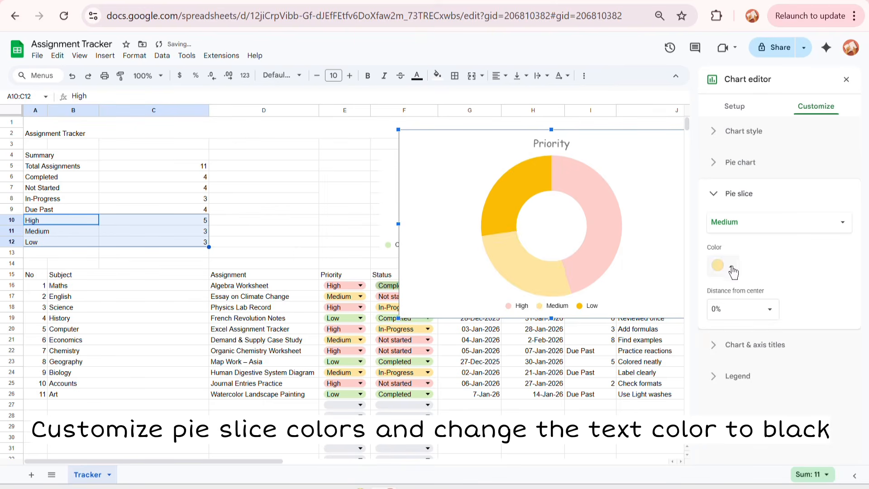
Step: Color the Low slice light green with the saved custom green
click(744, 229)
click(745, 236)
click(727, 266)
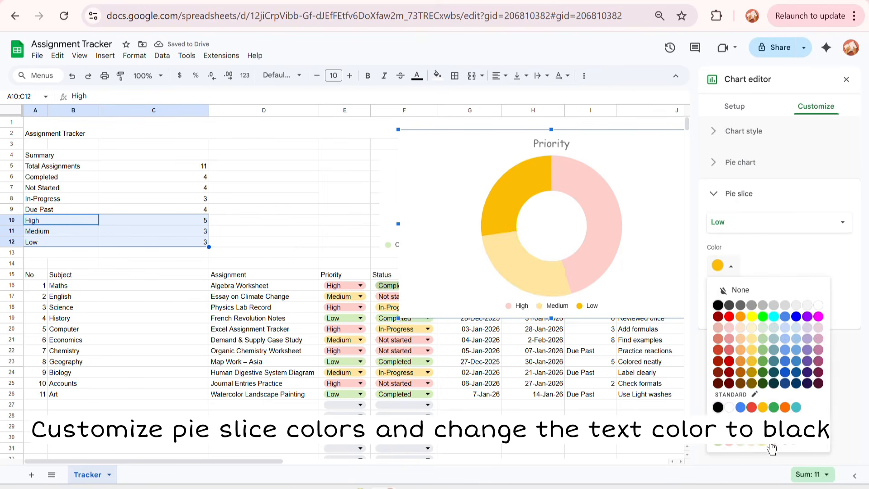
click(742, 443)
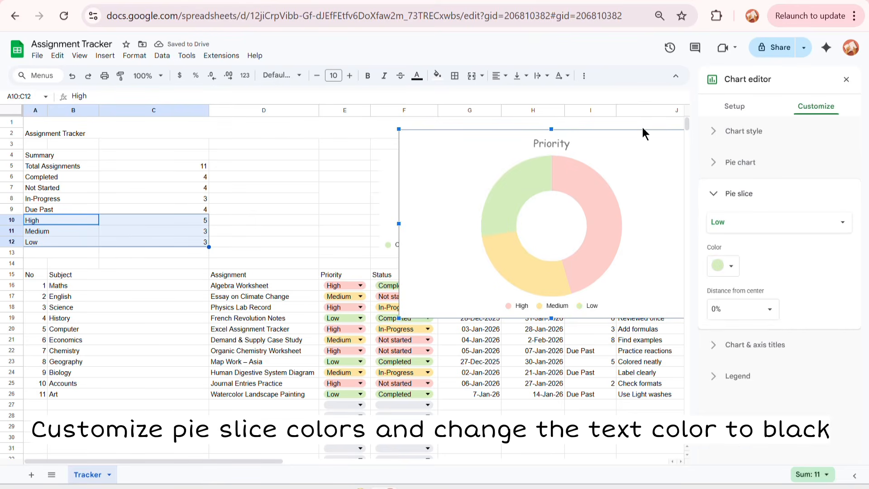
Step: Shrink the Priority chart to about rows 4 to 13, place it beside the Status chart over columns H to J, and deselect it
click(311, 186)
click(424, 146)
drag(423, 146, 326, 208)
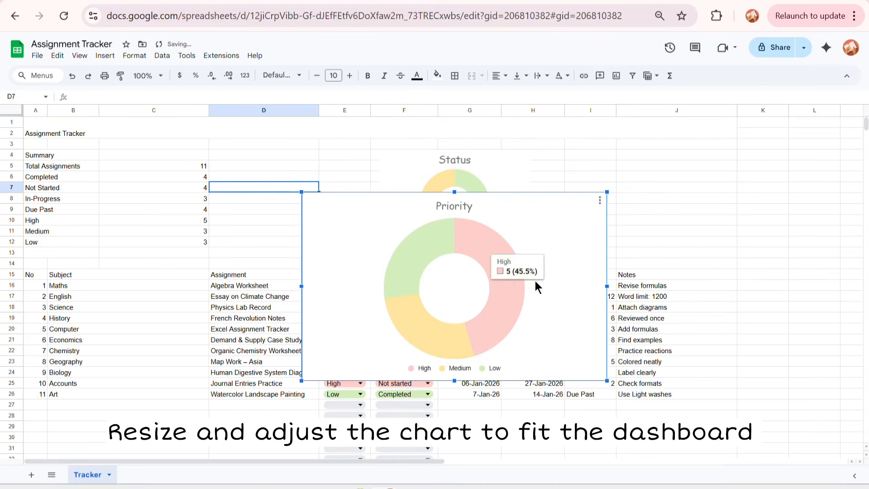
drag(606, 286, 457, 286)
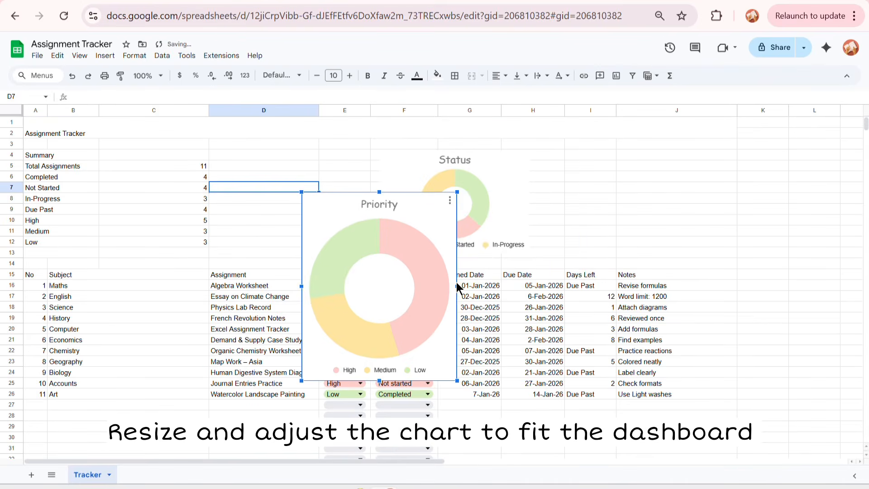
drag(395, 376, 442, 325)
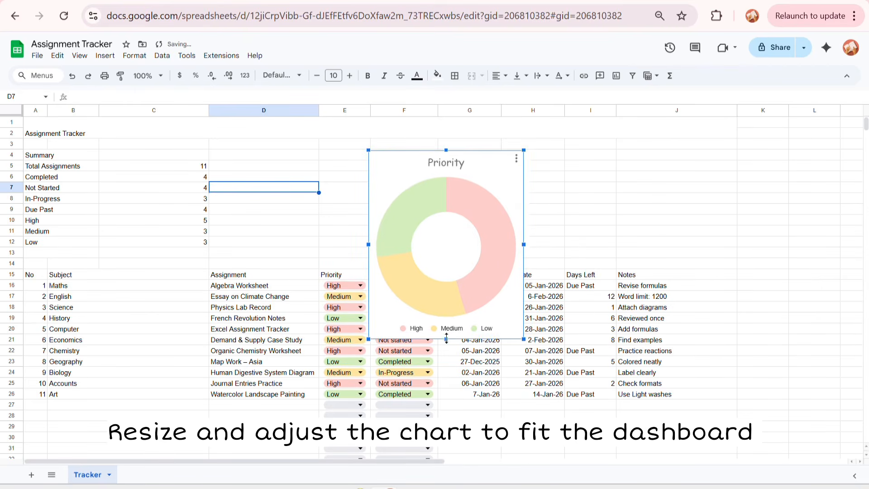
drag(446, 338, 446, 253)
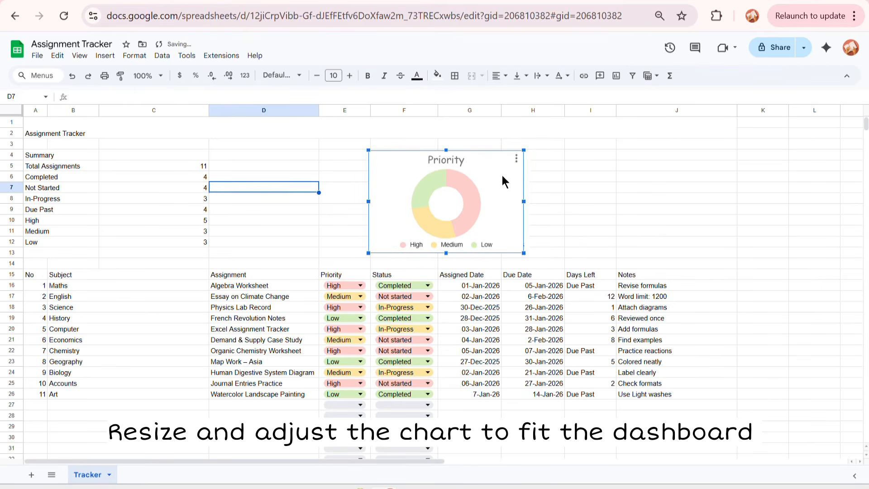
drag(504, 175, 675, 171)
click(727, 240)
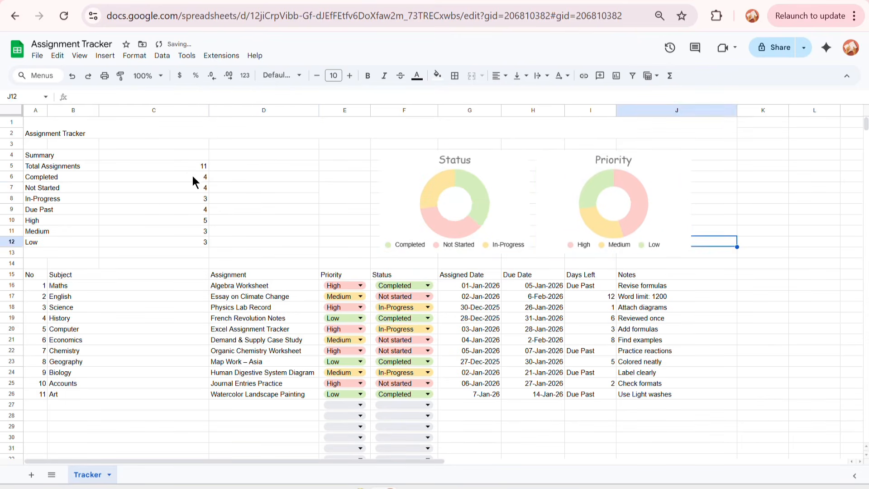
Step: Enter the completion ratio formula =C6/C5 in cell D7
click(283, 184)
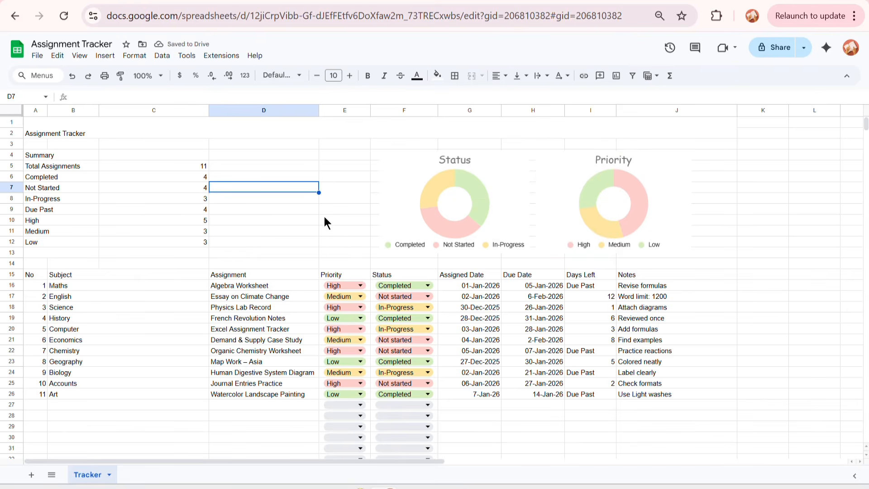
text(=)
click(180, 177)
text(/)
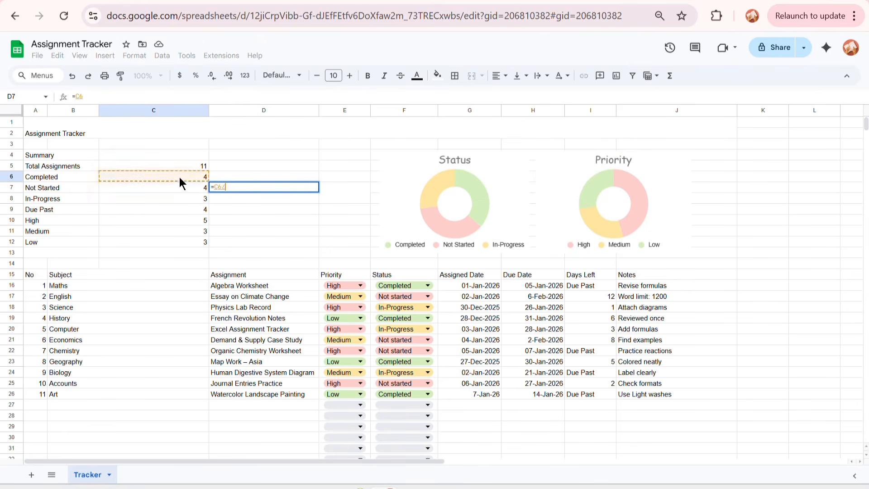
click(203, 166)
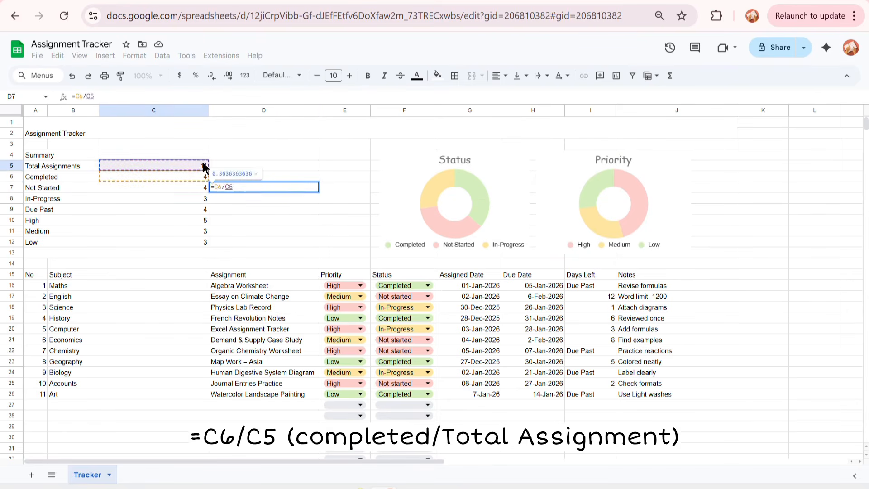
key(Return)
Step: Format D7 as a percentage with no decimal places
click(291, 188)
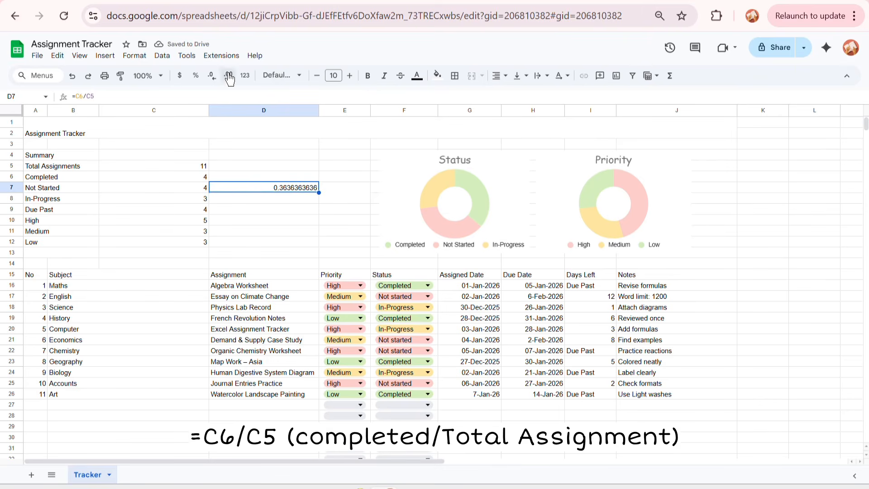
click(197, 77)
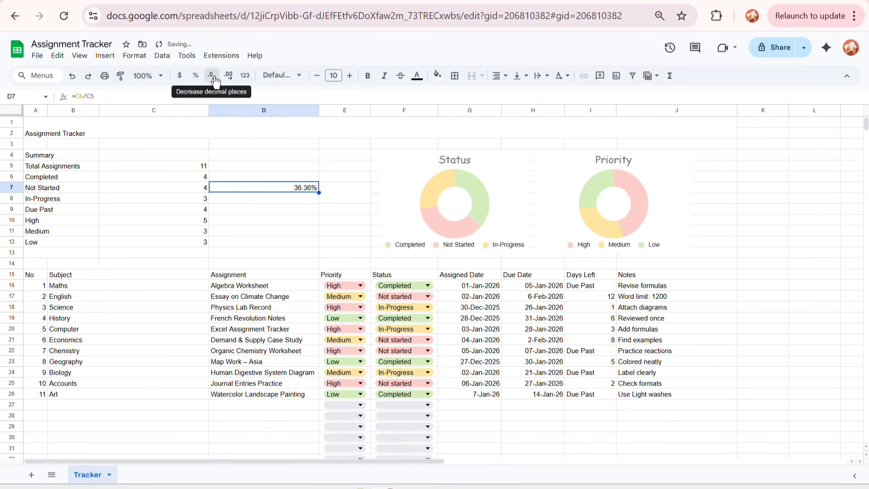
click(213, 77)
Step: Enter 100% in cell D9 and merge cells D7:D8
click(299, 201)
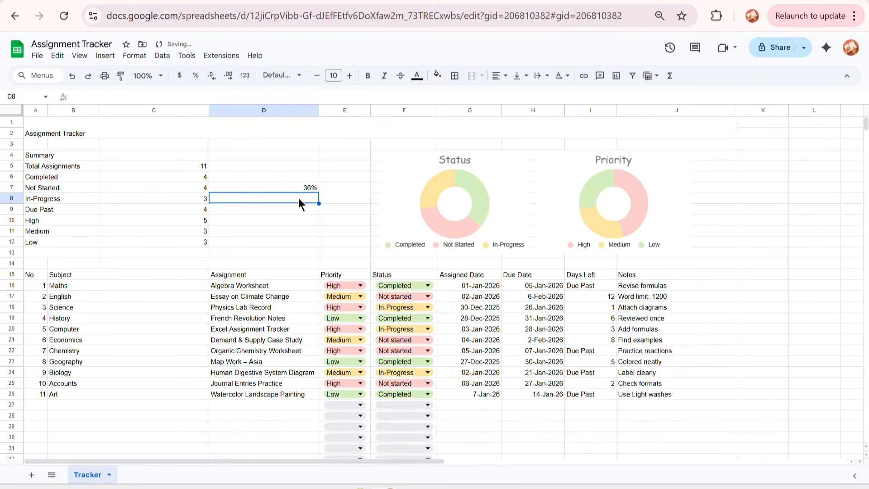
key(Down)
text(100)
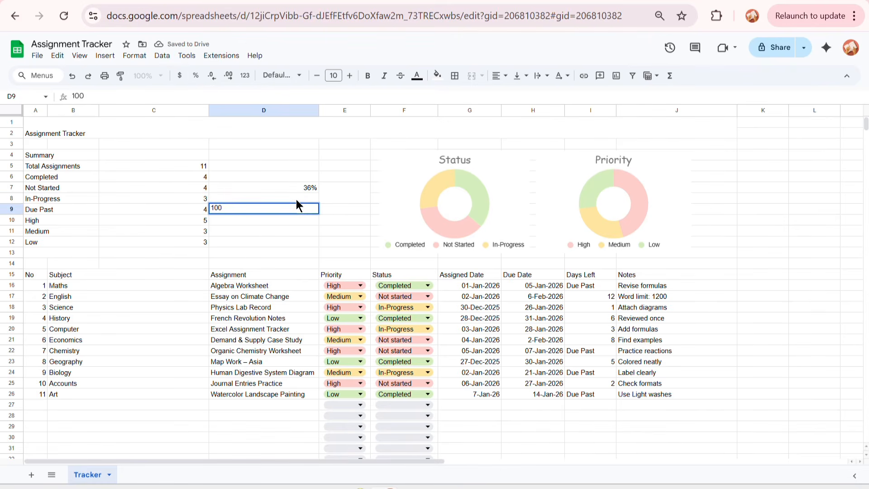
text(%)
key(Return)
drag(339, 188, 308, 198)
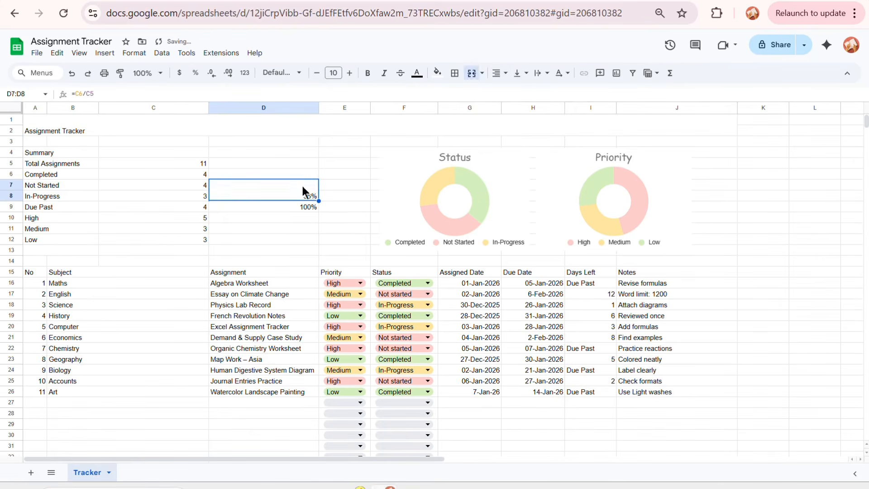
Step: Insert a chart from D7:D9 and set its type to Doughnut chart
drag(305, 190, 311, 210)
click(104, 52)
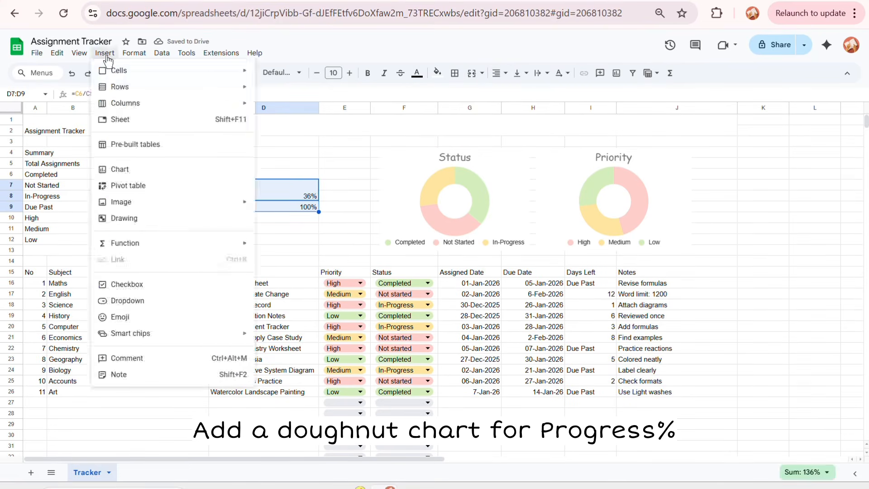
click(125, 173)
click(820, 146)
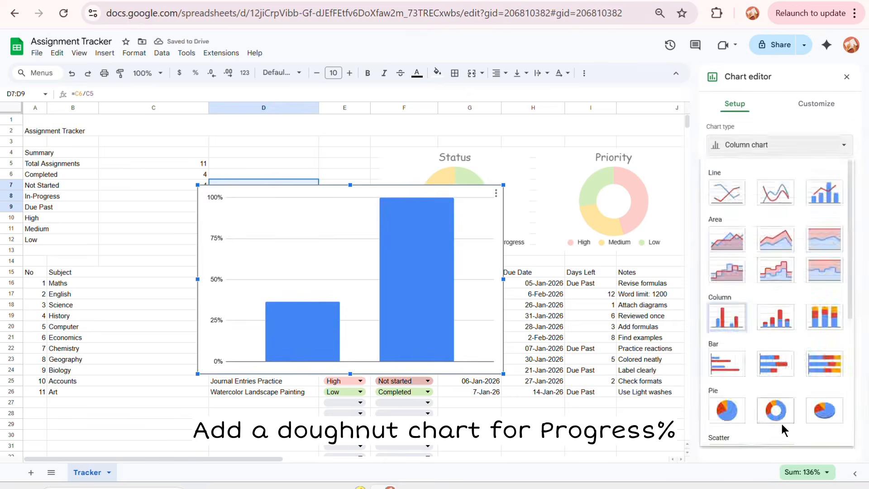
click(777, 410)
Step: Set the progress chart's background color and border color to None
click(816, 103)
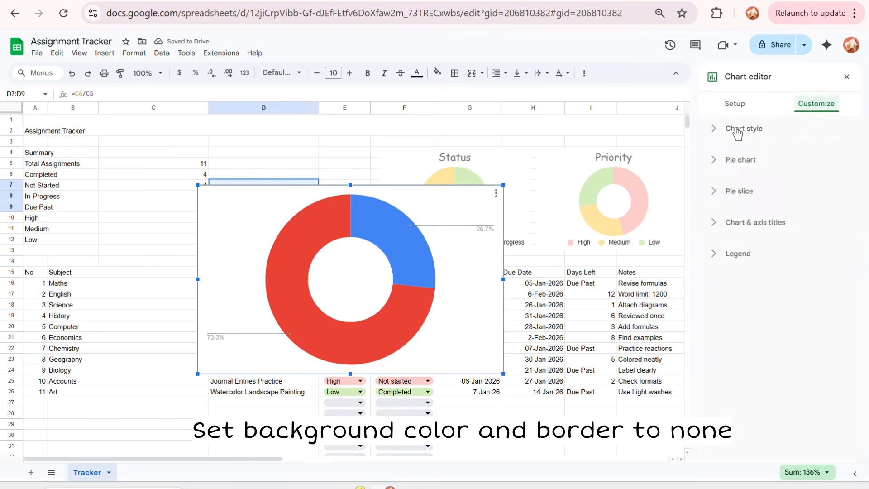
click(733, 129)
click(724, 170)
click(731, 194)
click(724, 212)
click(730, 240)
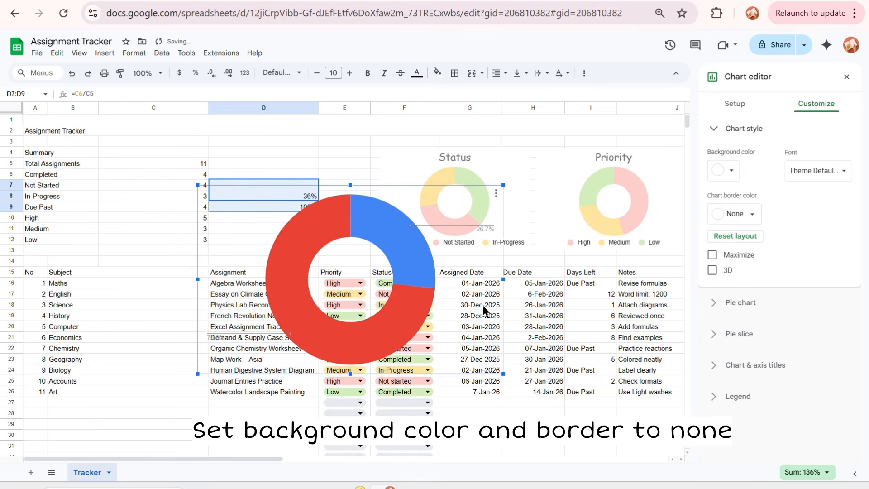
Step: Shrink the progress chart and place it above column D, beside the Status chart
drag(398, 189, 367, 131)
drag(319, 315, 319, 248)
drag(471, 187, 367, 190)
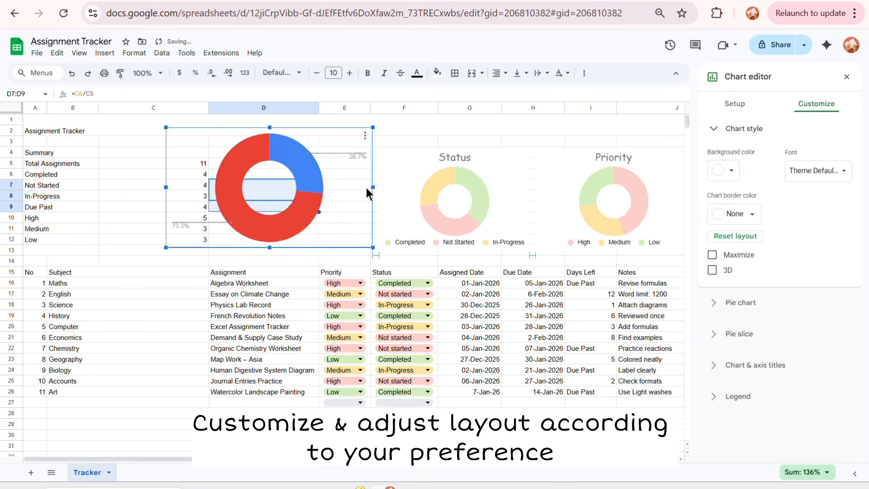
drag(166, 187, 223, 184)
drag(266, 159, 273, 173)
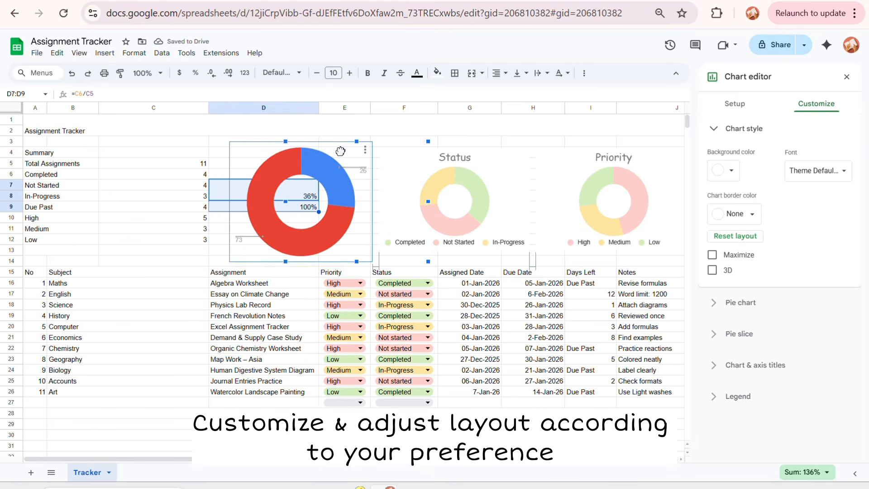
Step: Title the progress chart "Goal Progress", set the title font to Comic Sans MS and center it
click(738, 303)
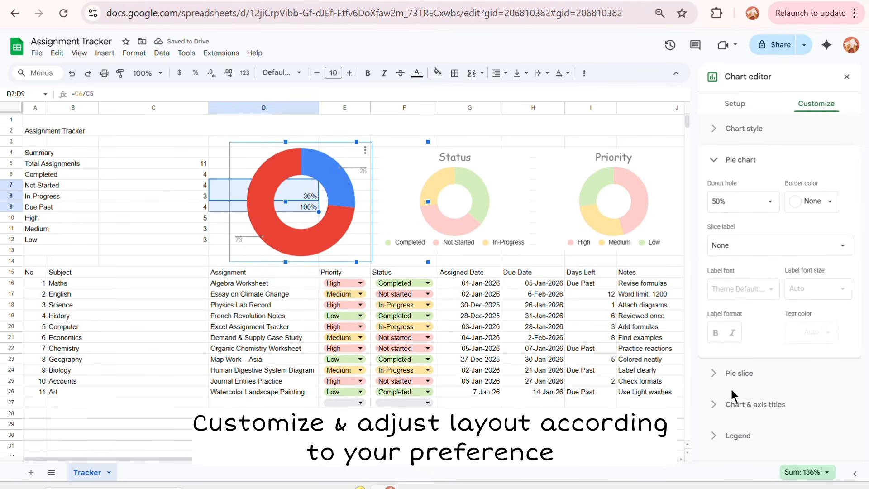
click(736, 399)
click(736, 299)
text(Goal Progress)
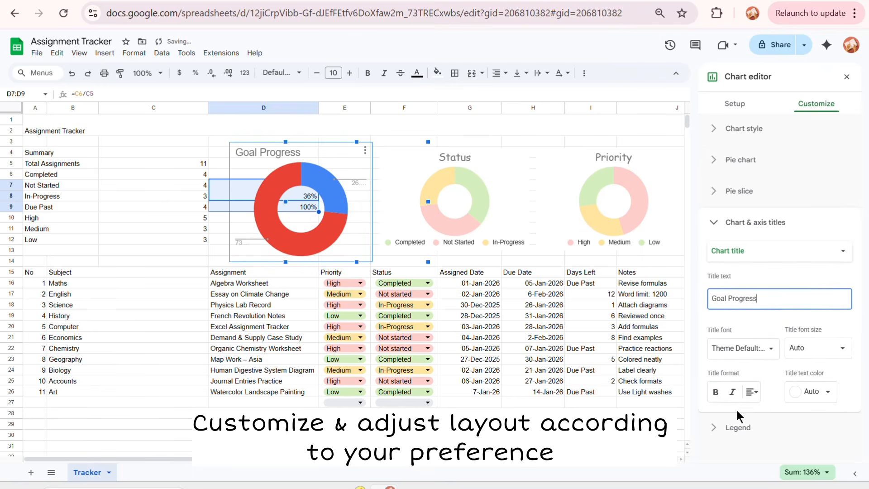
click(742, 348)
click(744, 444)
click(752, 392)
click(765, 413)
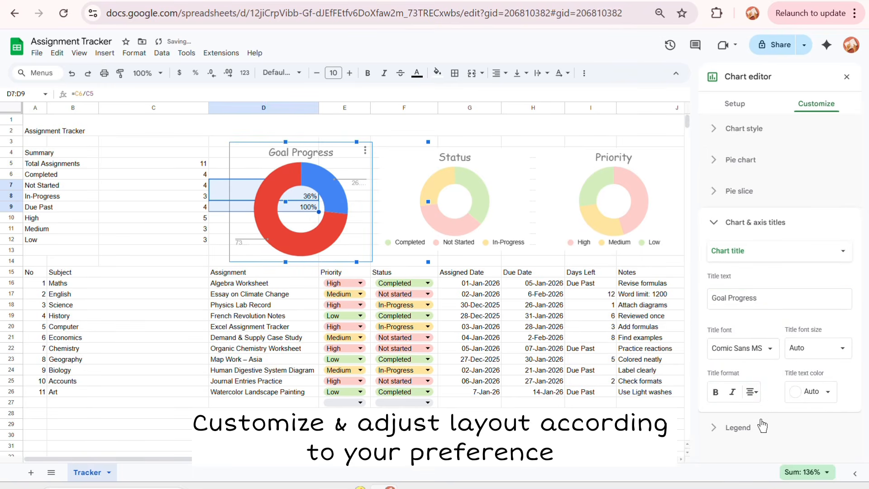
Step: Color slice 1 of the Goal Progress chart light green and slice 2 light pink
click(762, 428)
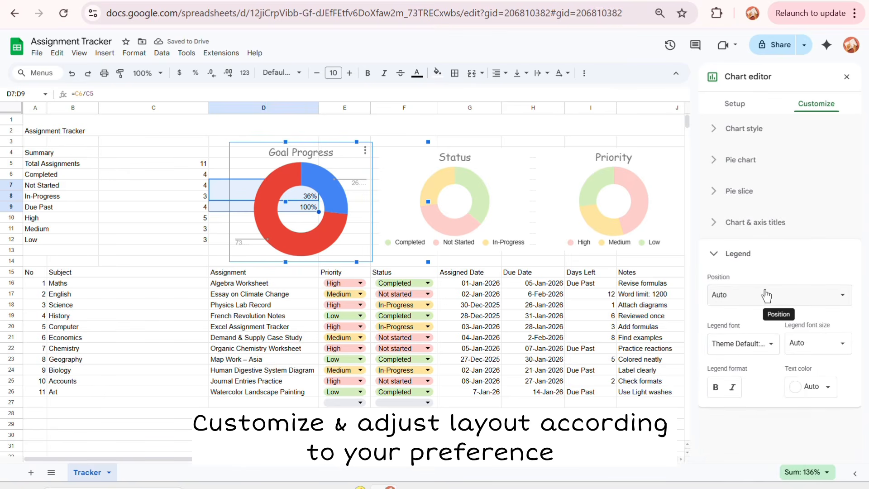
click(738, 190)
click(721, 263)
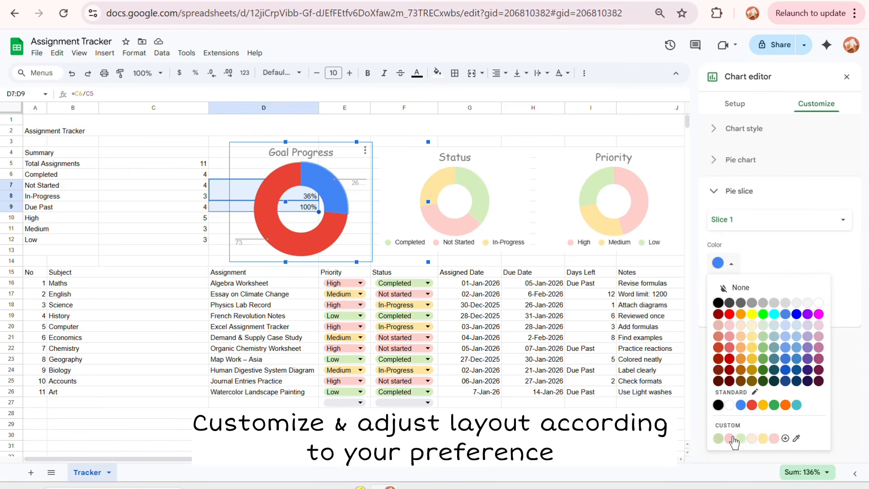
click(738, 440)
click(328, 232)
click(727, 265)
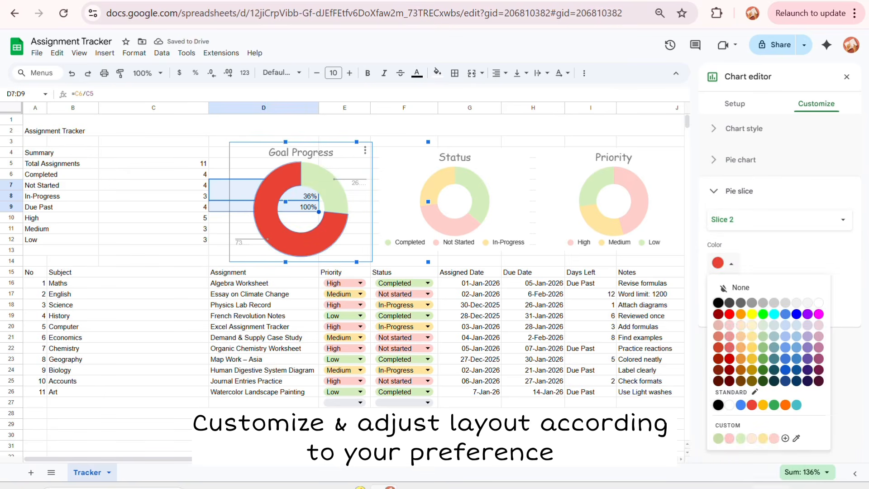
click(750, 439)
click(721, 262)
click(729, 439)
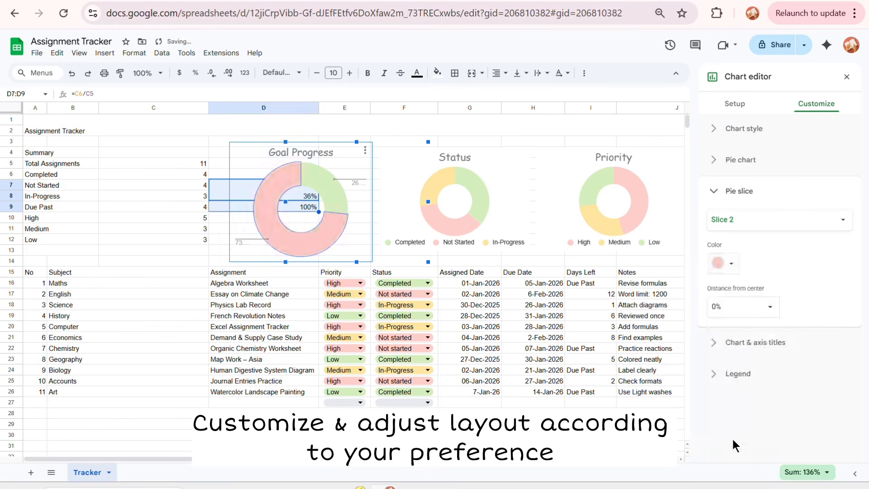
Step: Move the Goal Progress chart off D7:D9 and set the text color of D9 to white
click(534, 446)
click(302, 205)
drag(302, 205, 452, 222)
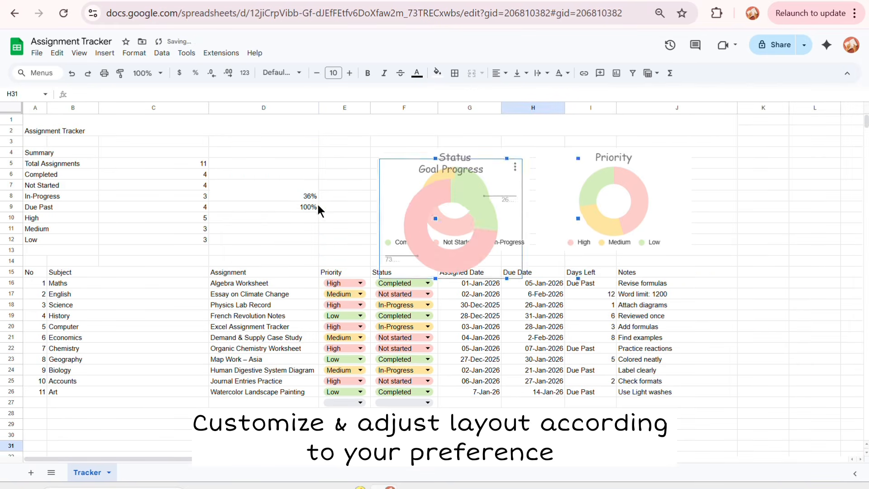
click(317, 203)
click(417, 74)
click(520, 109)
Step: Increase the font size of the percentage in merged cell D7:D8 to 18
click(283, 190)
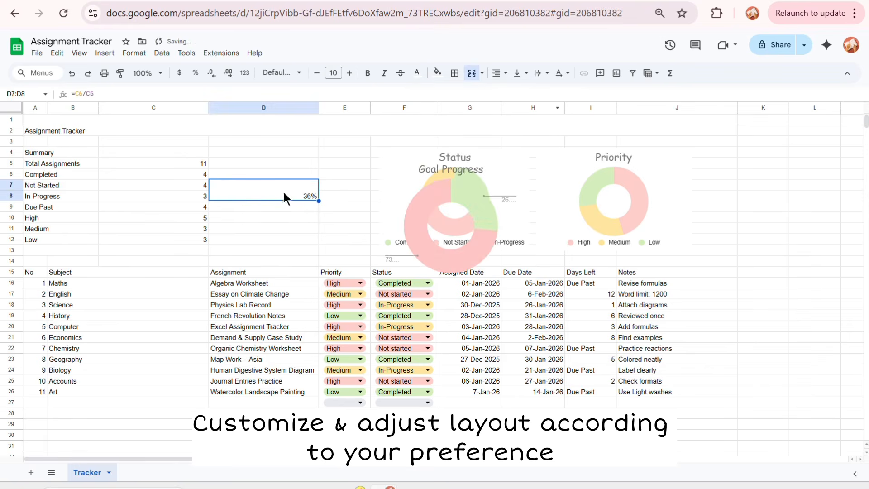
click(349, 73)
click(350, 72)
click(349, 73)
click(349, 73)
Step: Move the Goal Progress chart back so its doughnut encircles the D7:D8 percentage, and remove its side labels
drag(394, 181, 229, 183)
drag(314, 226, 347, 160)
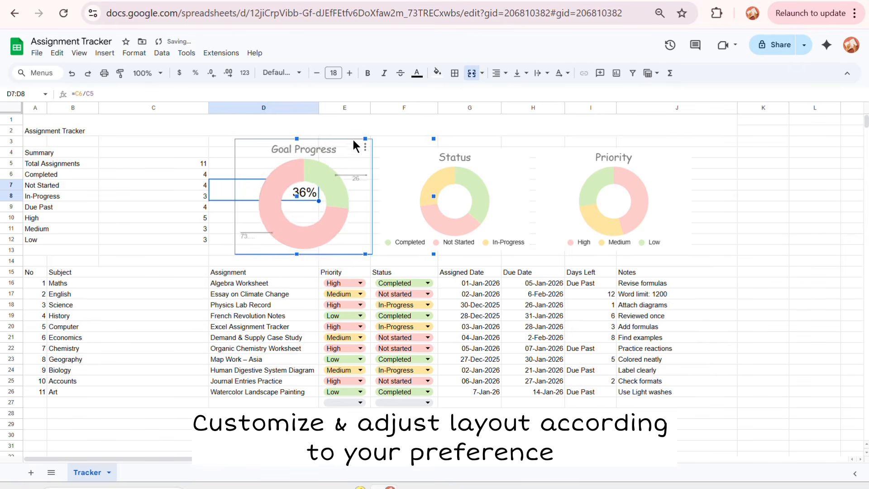
click(776, 261)
click(345, 162)
drag(344, 158, 344, 160)
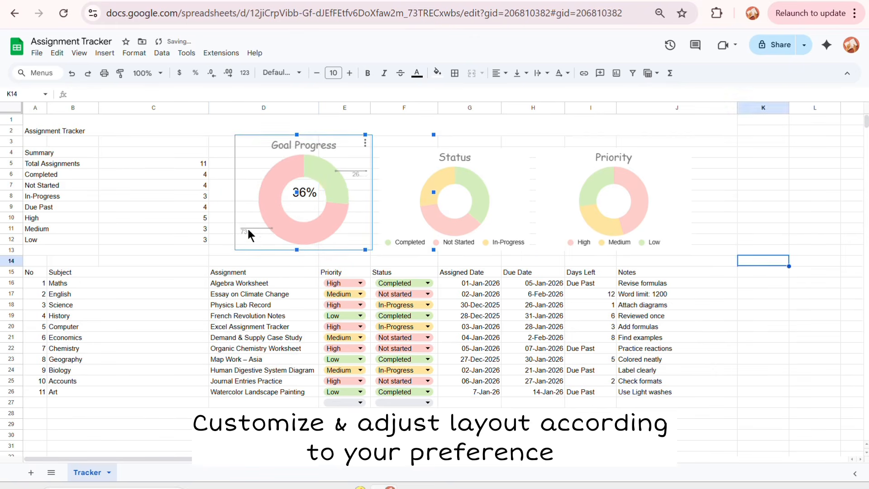
double_click(361, 181)
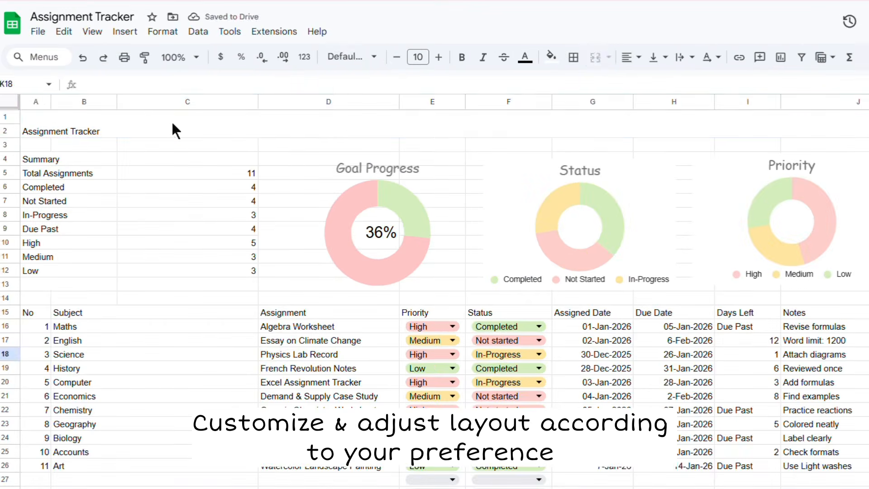
Step: Format the Assignment Tracker title in A1:J2 with the Pacifico font at size 22
click(61, 132)
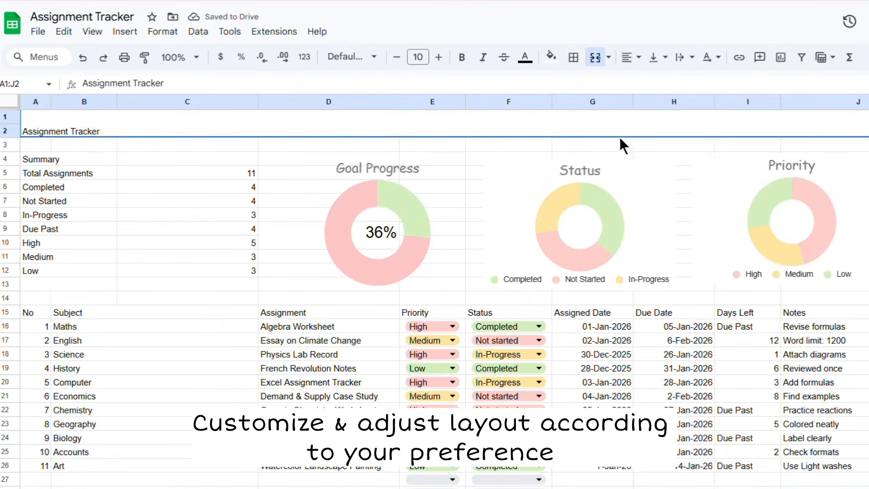
click(350, 57)
click(360, 205)
click(439, 57)
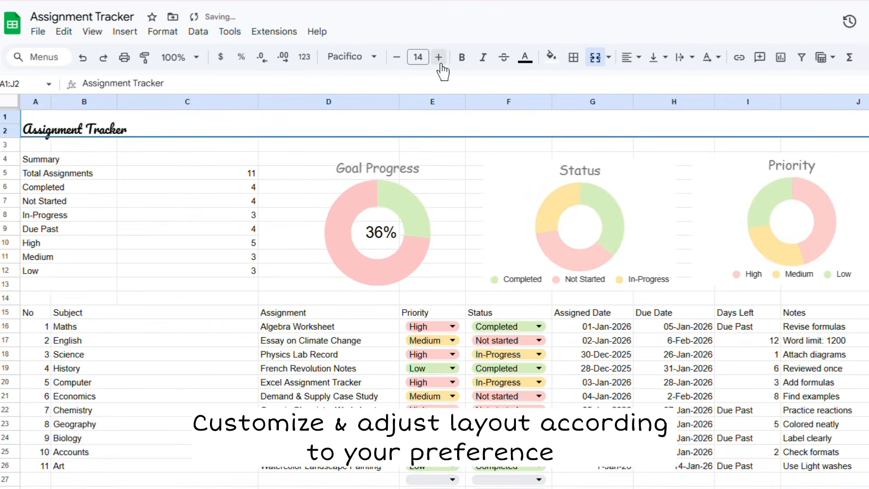
click(439, 57)
click(439, 57)
Step: Center the Assignment Tracker title horizontally and vertically in A1:J2
click(637, 57)
click(652, 83)
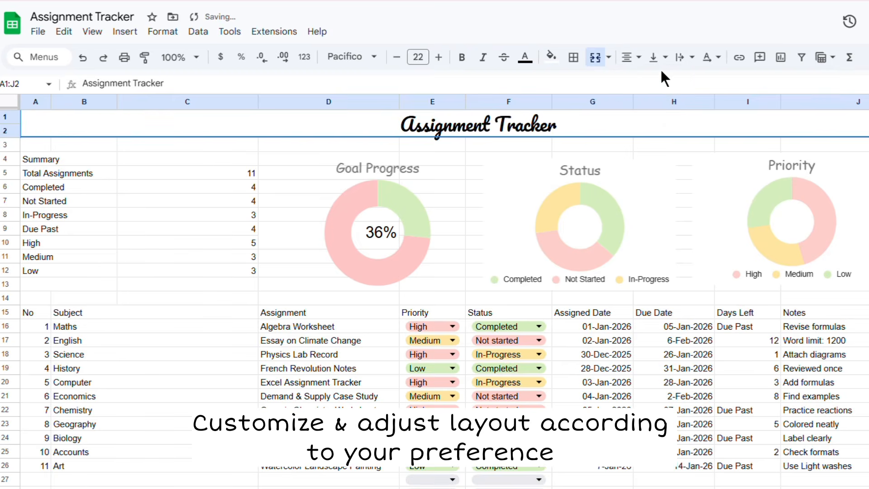
click(660, 63)
click(677, 84)
Step: Merge the Summary header across A4:C4 and fill it with light pink
drag(43, 163, 149, 164)
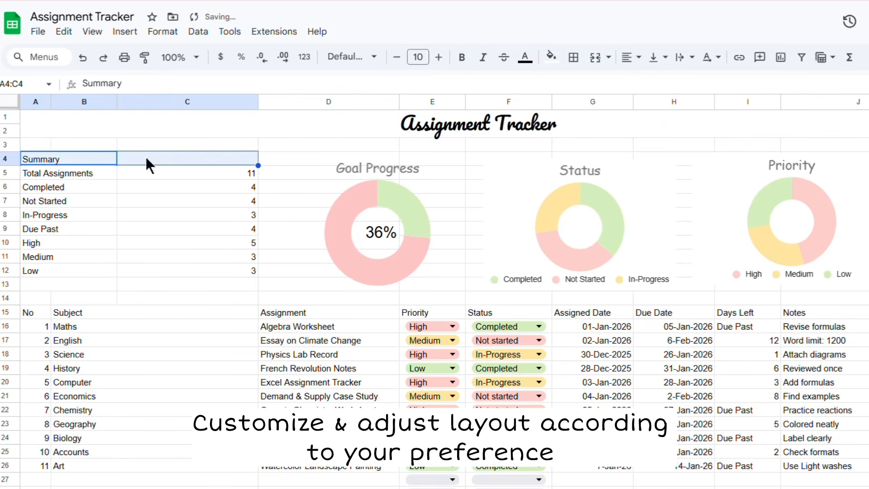
click(595, 57)
click(551, 57)
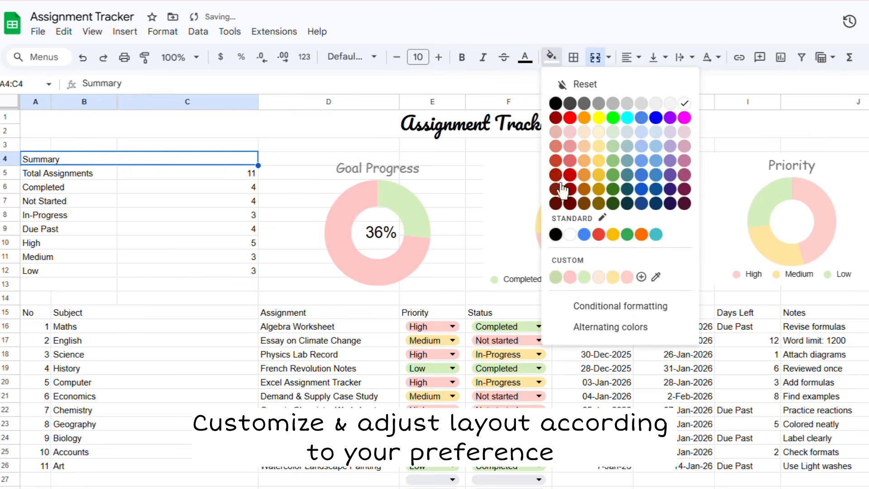
click(571, 279)
click(552, 57)
click(571, 280)
Step: Fill the Assignment Tracker title row A1:J2 with light green
click(445, 123)
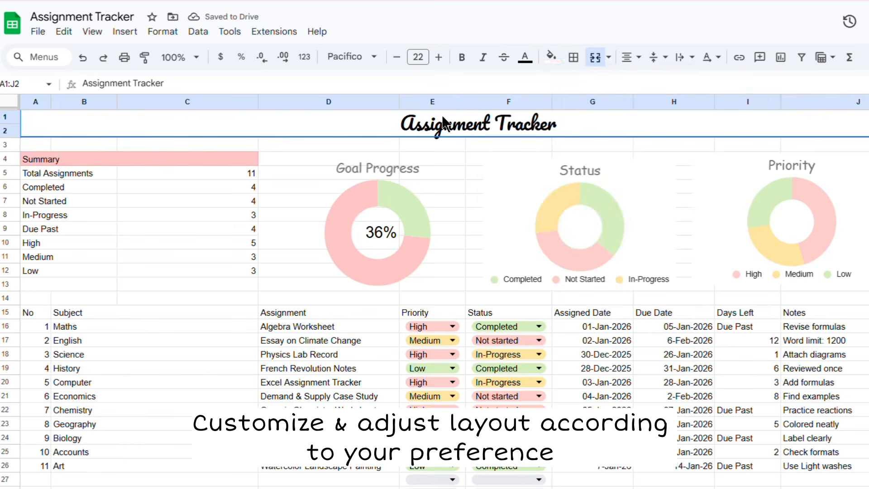
click(551, 56)
click(553, 279)
click(551, 57)
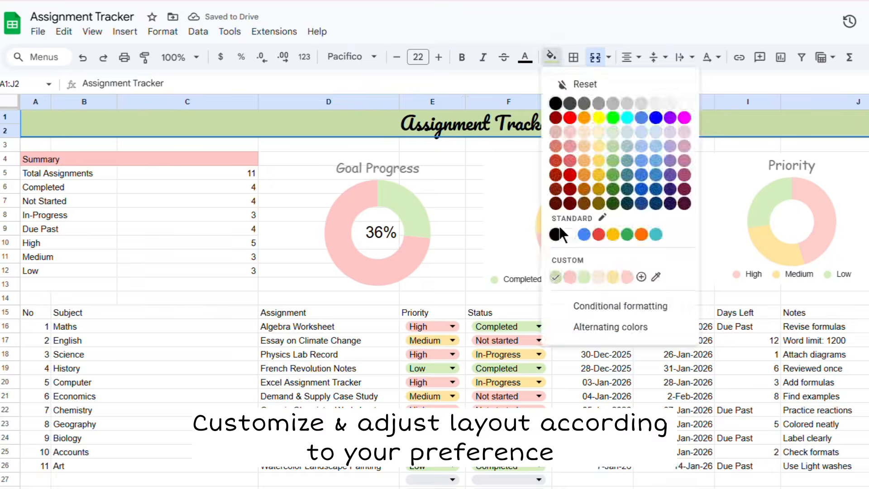
click(584, 278)
Step: Fill the Total Assignments label light green and the Completed, Not Started and In-Progress labels light orange
click(34, 172)
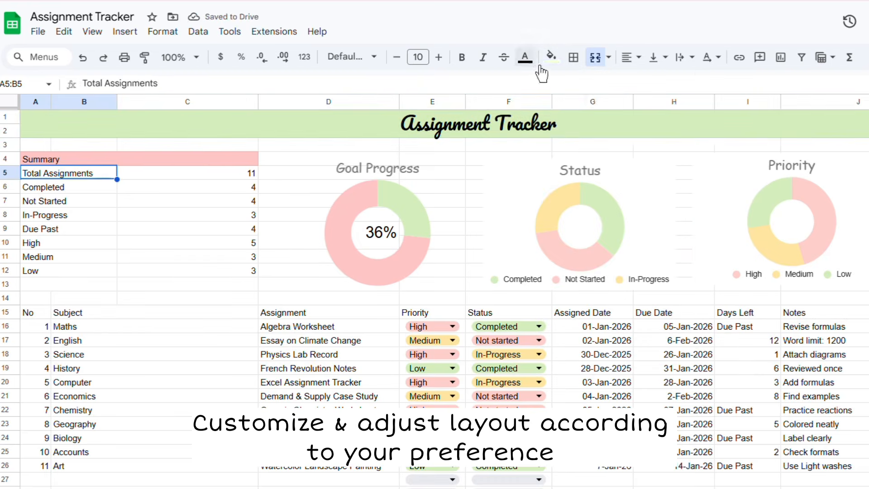
click(551, 57)
click(583, 280)
drag(41, 187, 87, 239)
click(551, 57)
click(601, 277)
Step: Fill the High, Medium and Low labels in A10:B12 with light green
click(80, 241)
click(77, 271)
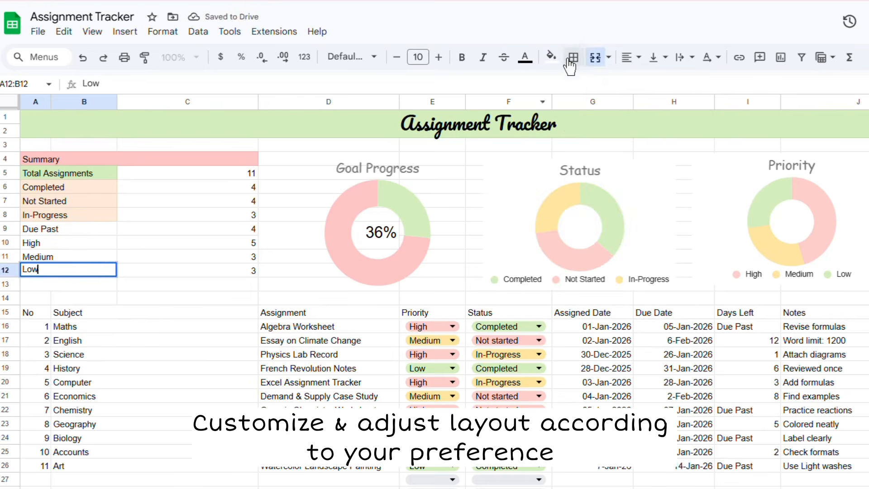
click(551, 57)
click(583, 280)
click(77, 228)
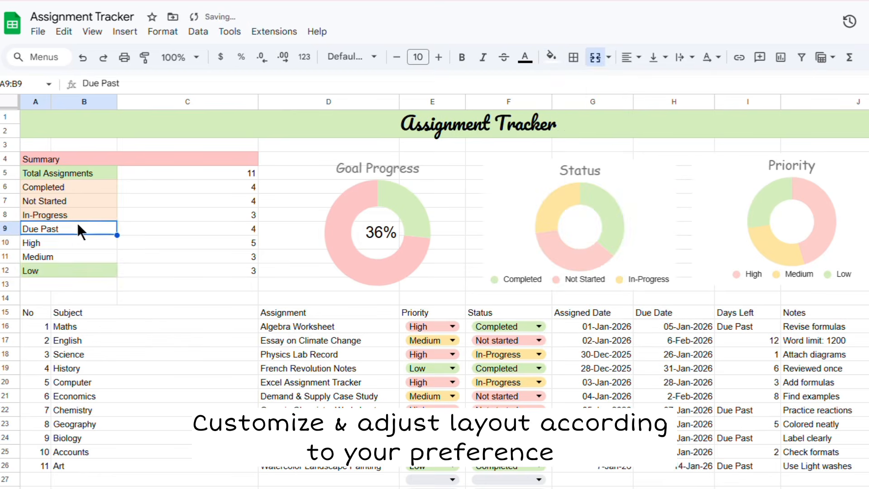
drag(77, 243, 86, 270)
click(551, 57)
click(584, 277)
Step: Fill the Due Past label in A9:B9 with light orange
click(36, 230)
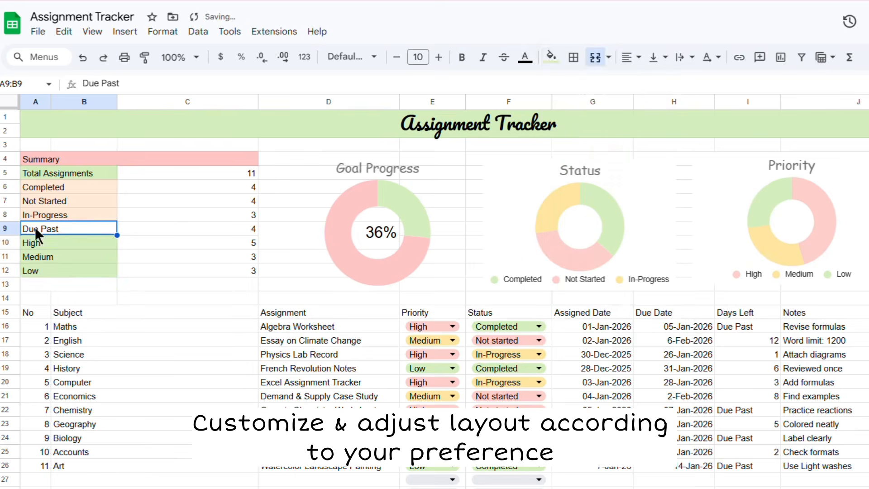
click(551, 57)
click(596, 277)
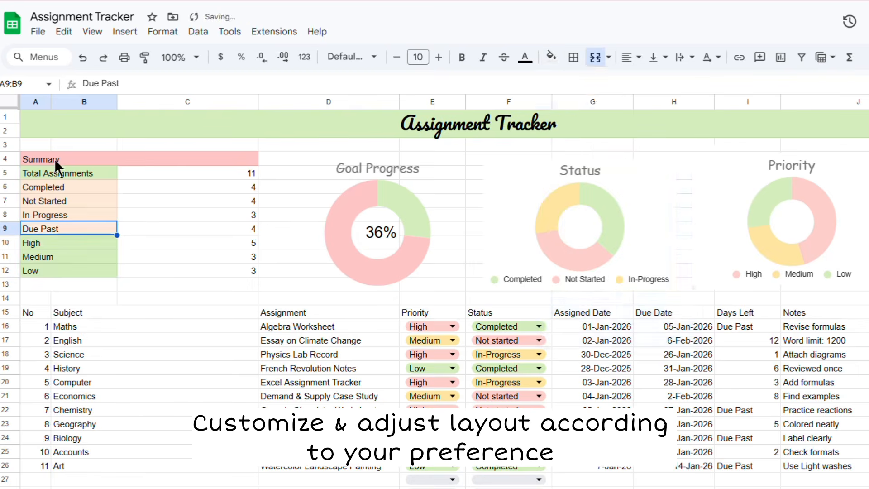
Step: Change the font of A4:J54 to Comic Sans MS
click(37, 158)
key(ctrl+a)
click(357, 57)
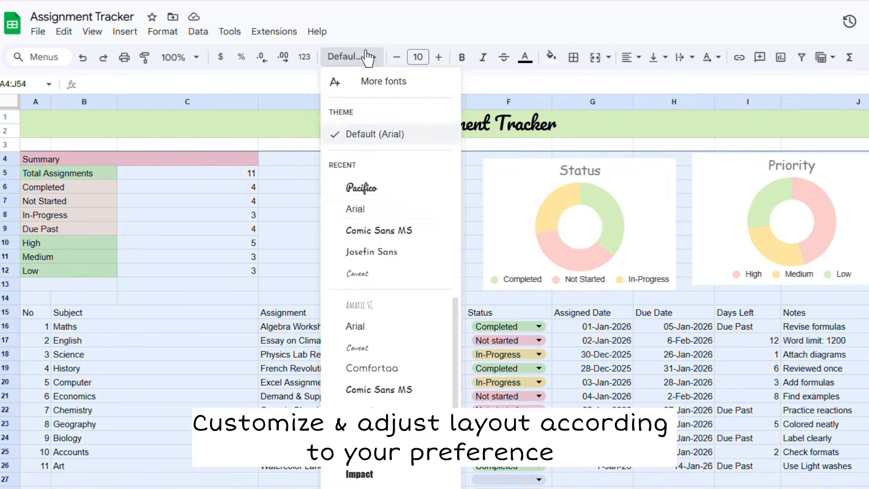
click(373, 231)
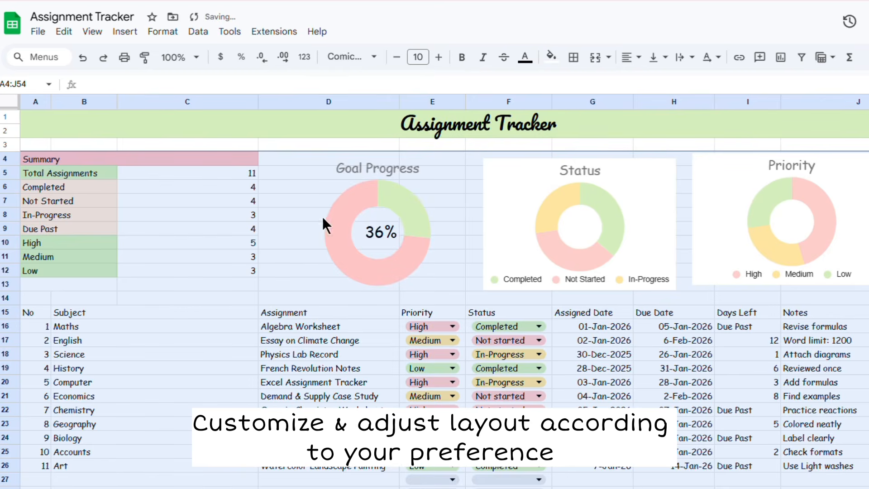
click(192, 268)
Step: Increase the font size of the Summary header in A4:C4 to 13
click(135, 159)
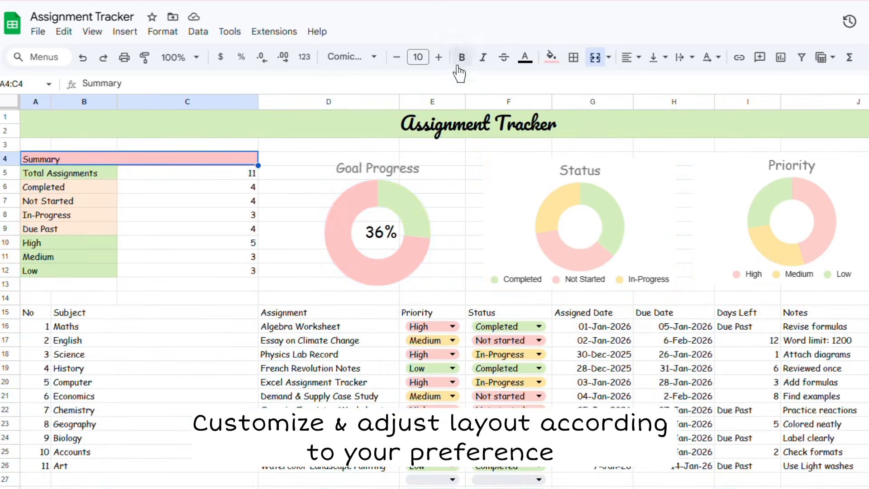
click(438, 57)
click(438, 57)
click(438, 57)
Step: Apply all borders to the summary table A4:C12 and narrow column C to fit its numbers
drag(181, 161, 194, 273)
click(573, 57)
click(581, 86)
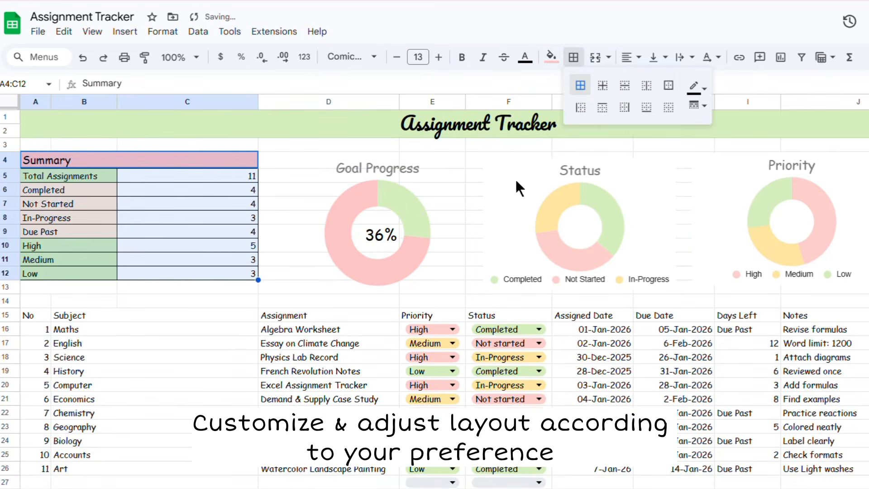
drag(257, 102, 155, 97)
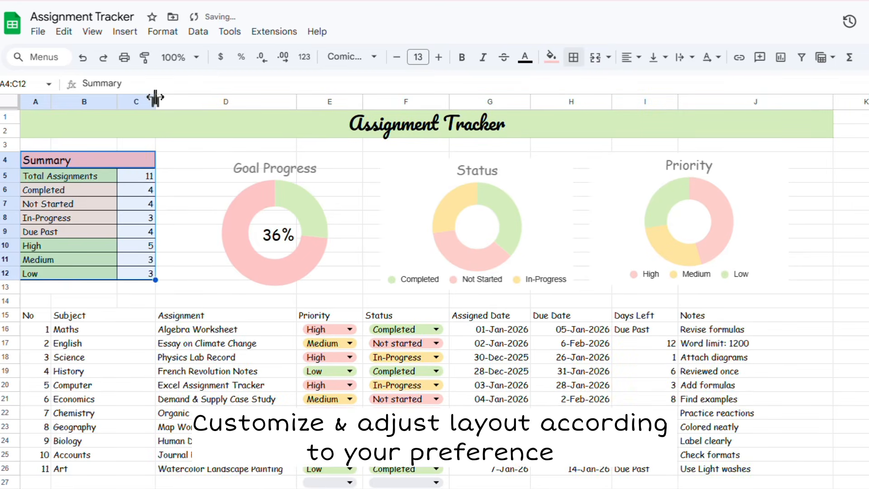
Step: Apply all borders to the assignment table A15:J54
click(36, 317)
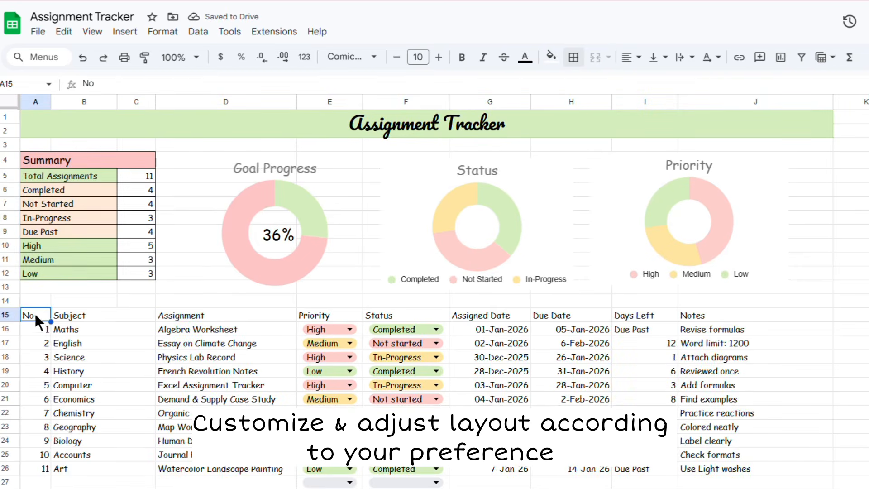
scroll(702, 430, down, 10)
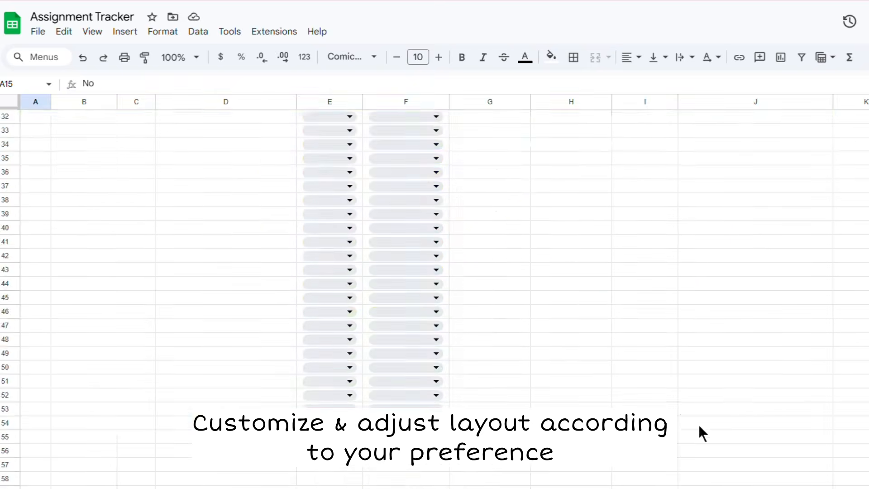
shift+click(739, 428)
scroll(739, 429, up, 10)
click(573, 57)
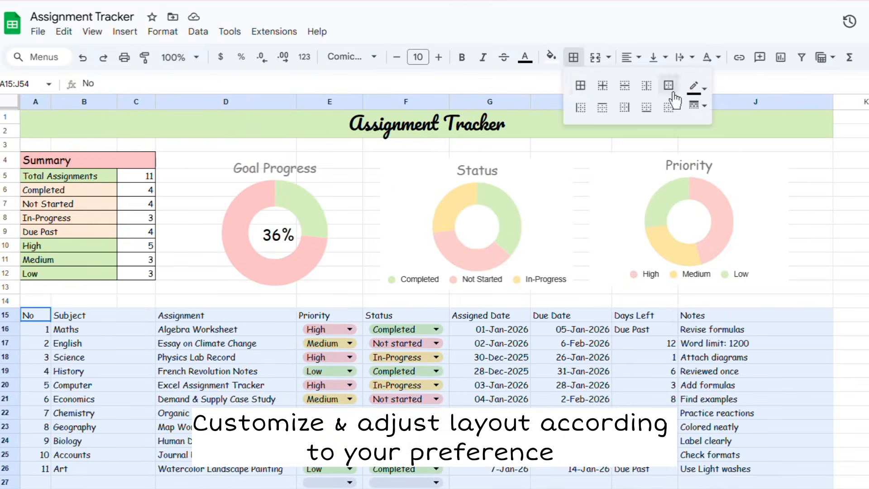
click(581, 86)
Step: Change the border color of the assignment table A15:J54 to dark gray
click(696, 87)
click(698, 105)
click(697, 86)
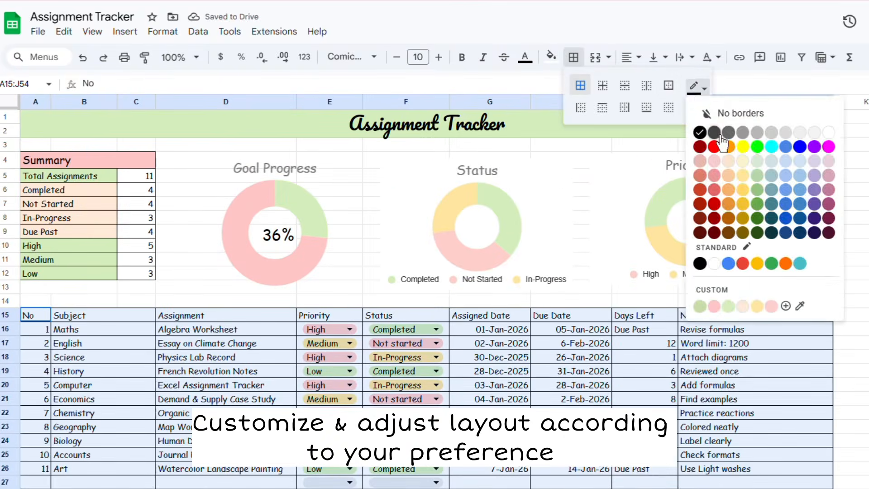
click(717, 135)
click(851, 370)
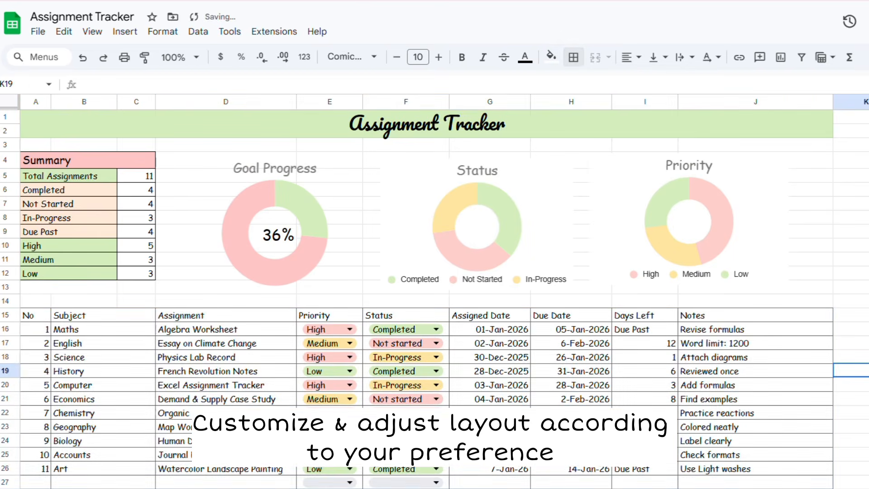
Step: Set the header row A15:J15 to the Caveat font at size 15
drag(28, 315, 739, 317)
click(346, 57)
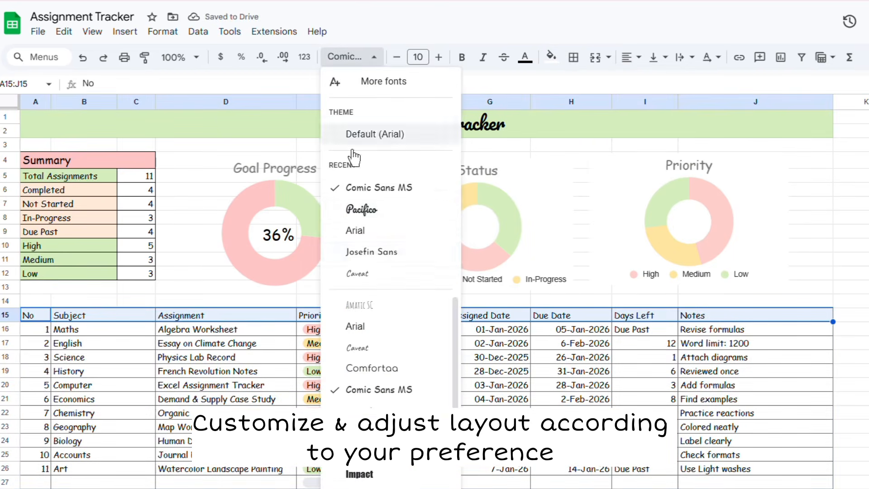
click(358, 273)
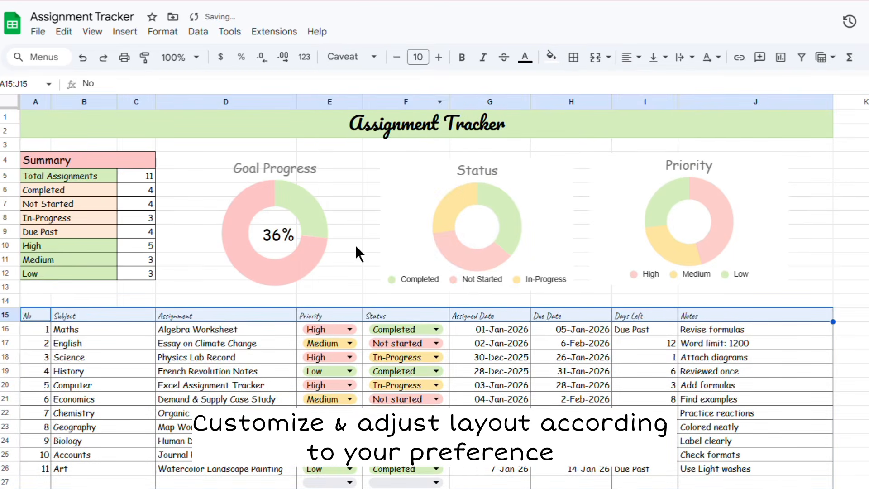
click(438, 57)
click(438, 57)
click(438, 57)
click(438, 57)
click(438, 57)
Step: Center the header row A15:J15 horizontally and align it to the middle vertically
click(629, 63)
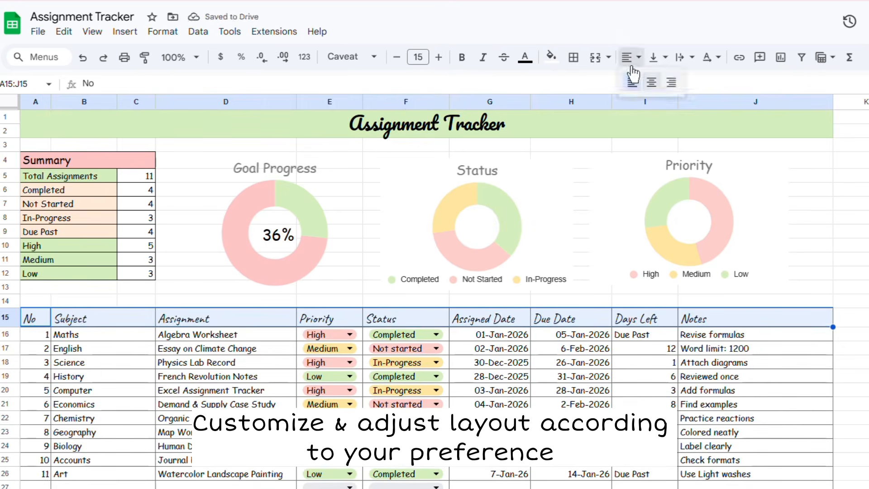
click(651, 84)
click(655, 58)
click(677, 81)
click(868, 334)
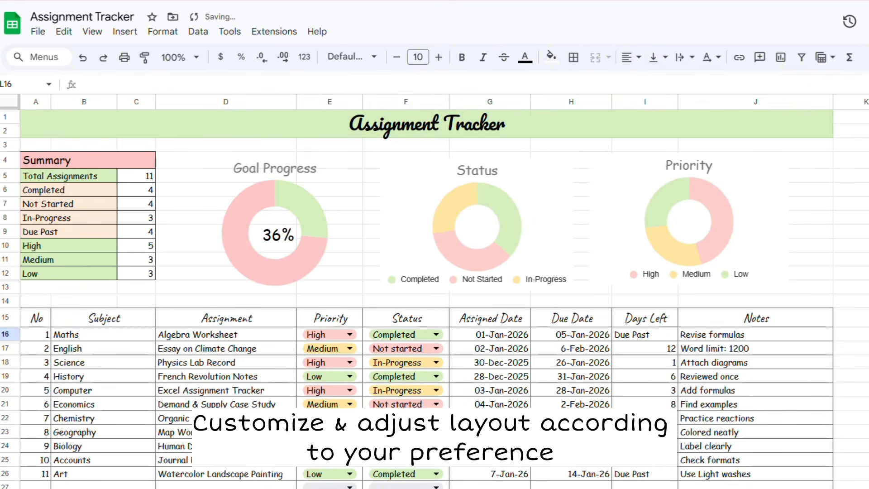
Step: Fill the header row A15:J15 with the custom light peach color
drag(34, 322, 727, 320)
click(551, 57)
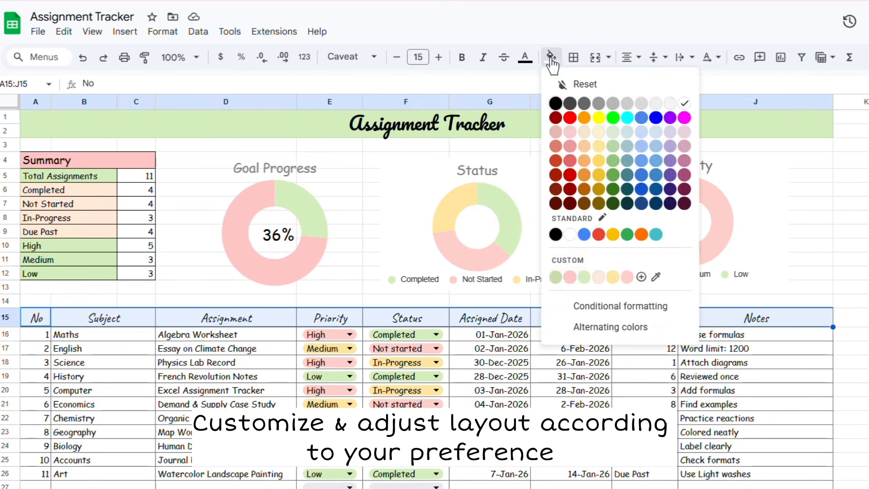
click(602, 278)
click(851, 390)
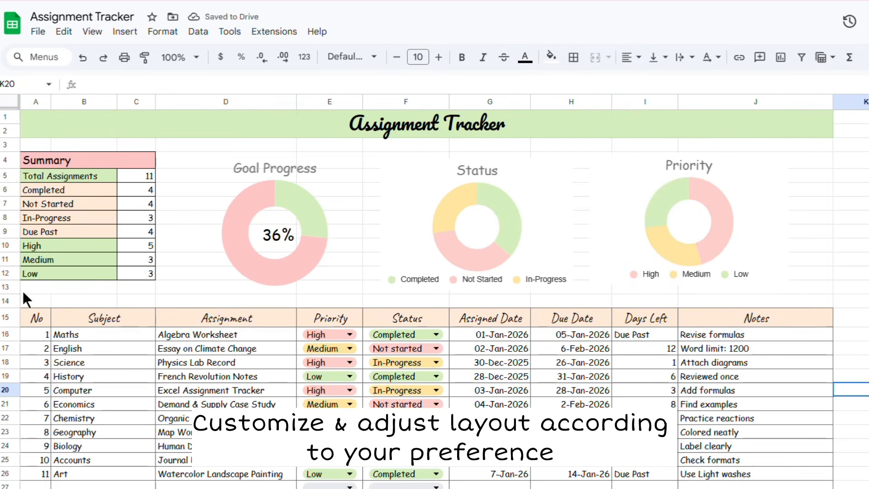
click(33, 107)
right_click(37, 103)
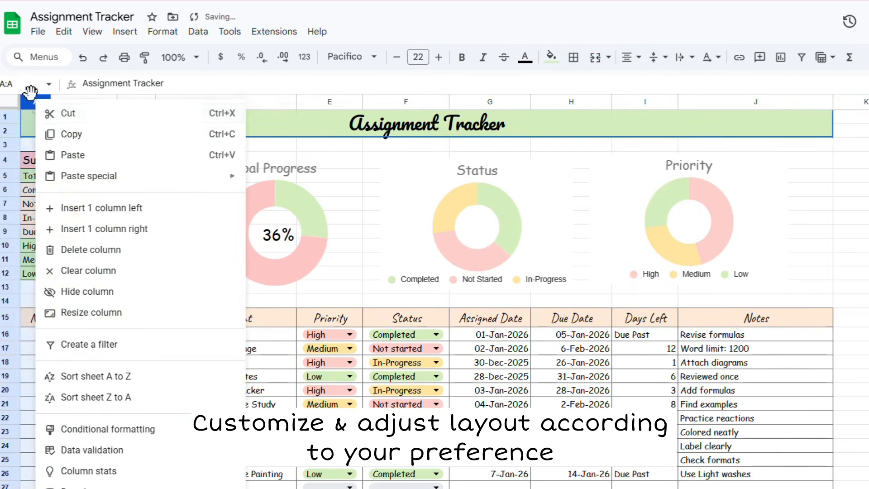
click(32, 102)
Step: Align the number cells A16:A54 to the vertical middle and center them horizontally
click(41, 335)
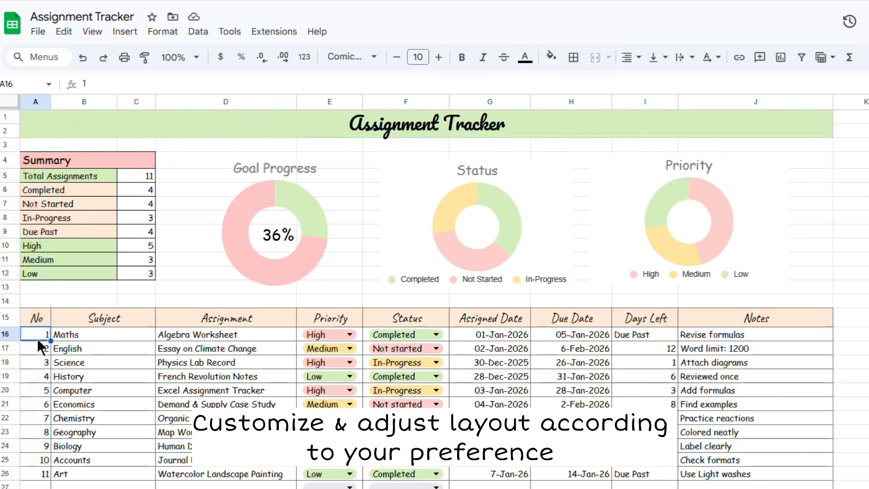
scroll(20, 482, down, 12)
shift+click(33, 341)
scroll(31, 345, up, 15)
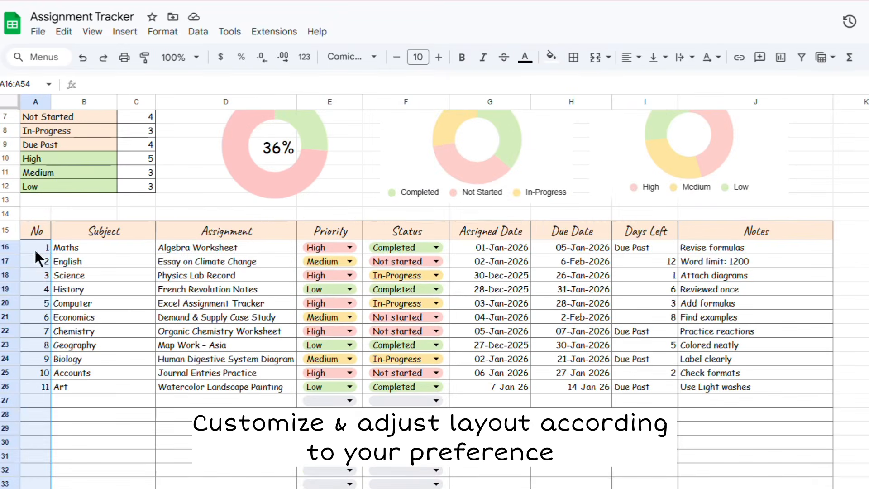
click(654, 57)
click(678, 86)
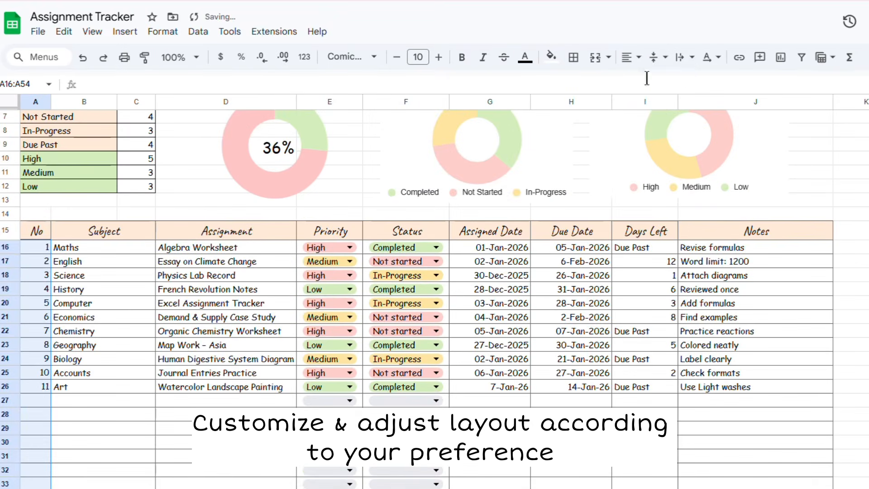
click(631, 57)
click(651, 86)
Step: Align all the table body cells A16:J54 to the vertical middle
click(33, 247)
scroll(407, 362, down, 4)
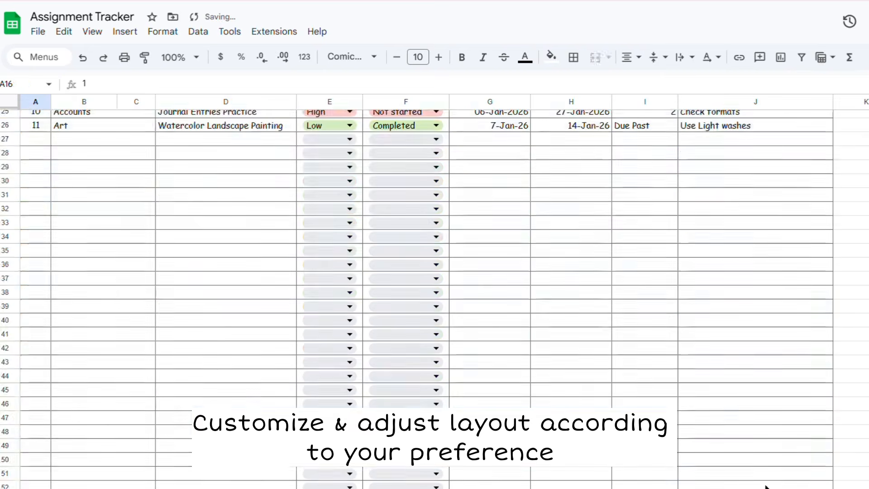
shift+click(766, 487)
scroll(733, 385, up, 6)
click(678, 81)
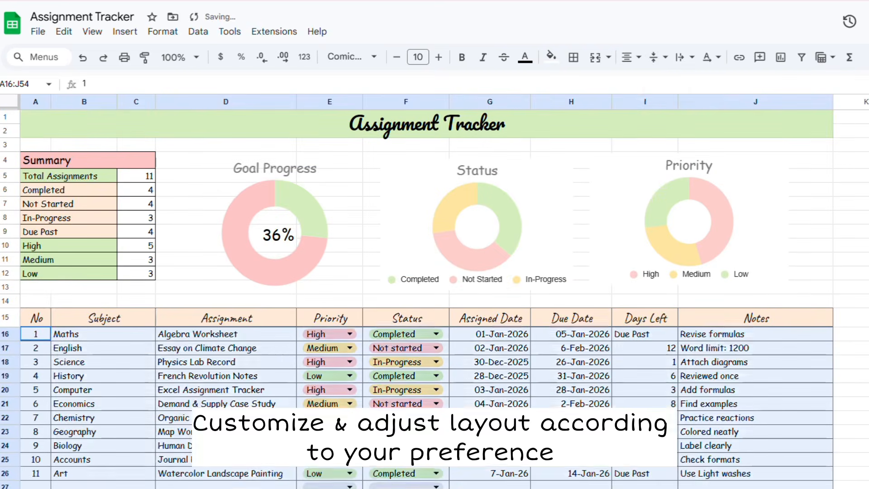
Step: Copy the formatting of G16 onto the assigned and due dates in G16:H54 with Paint format
click(500, 334)
click(146, 59)
mouse_move(489, 362)
mouse_down()
mouse_move(508, 471)
mouse_move(571, 485)
mouse_up()
click(498, 334)
click(144, 57)
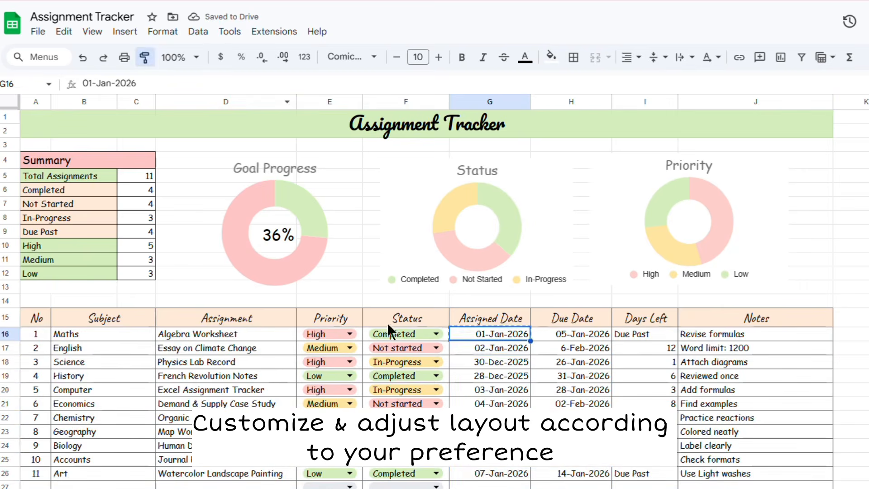
drag(471, 341, 564, 471)
scroll(557, 469, up, 8)
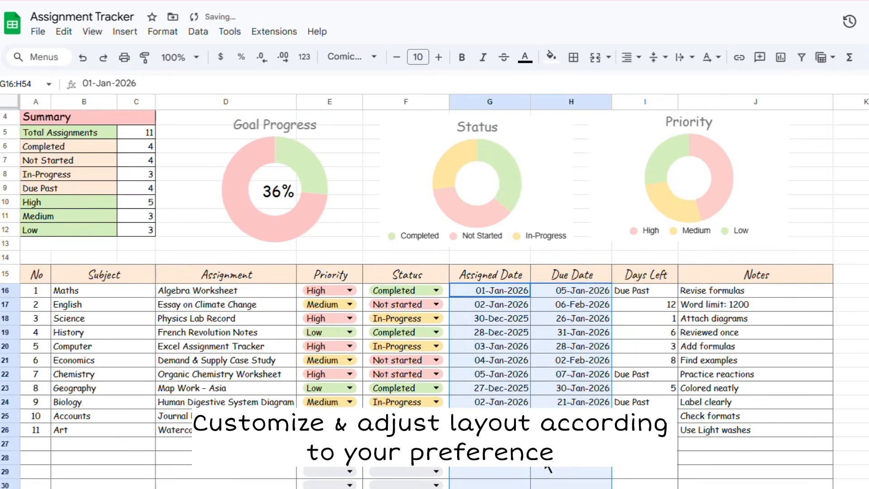
Step: Apply the custom date format 5-Aug-30 to the assigned and due dates in G16:H54
scroll(498, 293, down, 10)
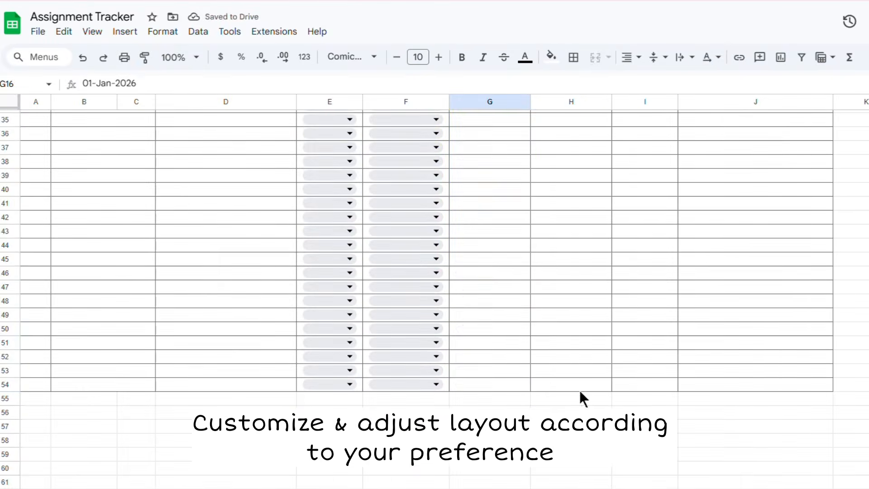
click(163, 31)
scroll(161, 52, up, 10)
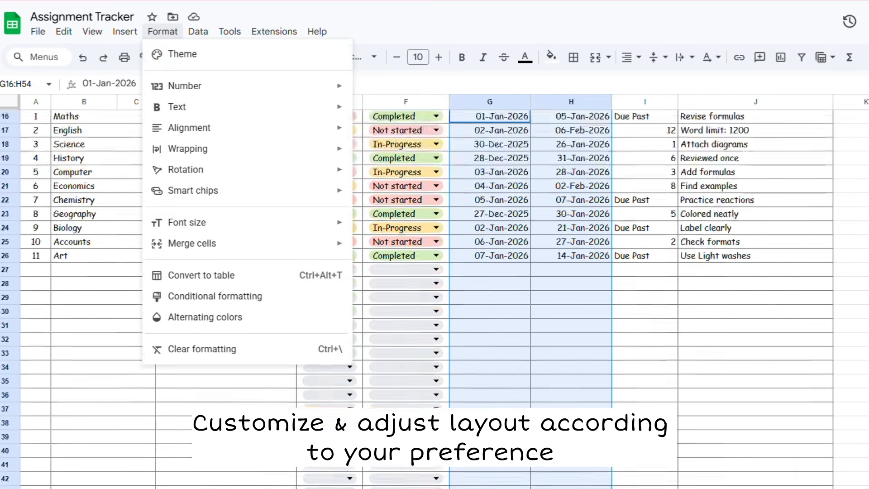
mouse_move(184, 90)
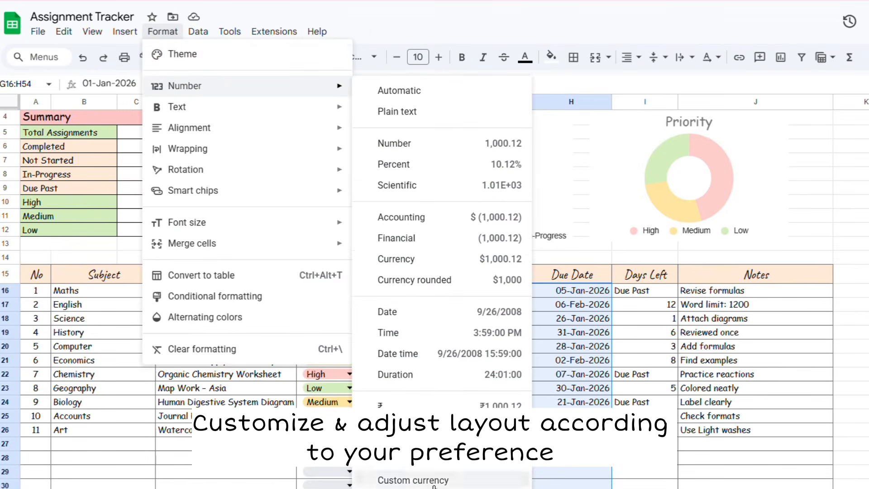
click(416, 488)
click(460, 248)
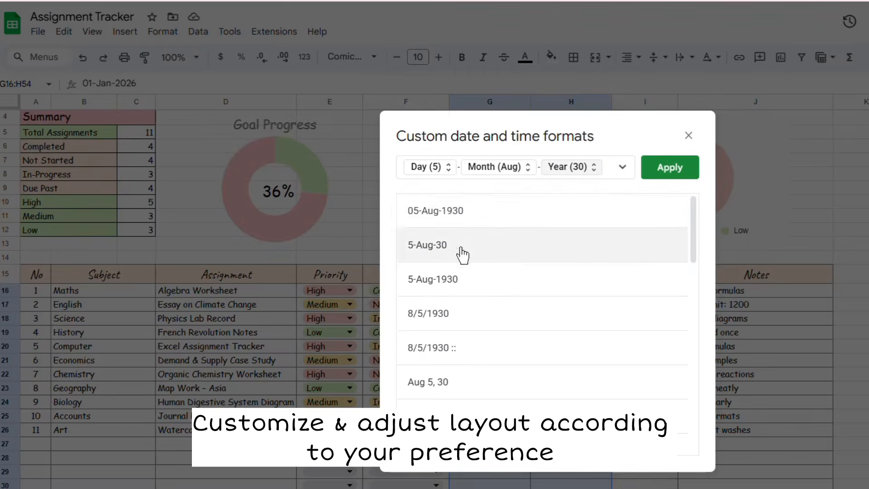
click(666, 171)
click(859, 302)
Step: Center the Days Left cells I16:I54 horizontally
click(651, 292)
scroll(651, 299, down, 6)
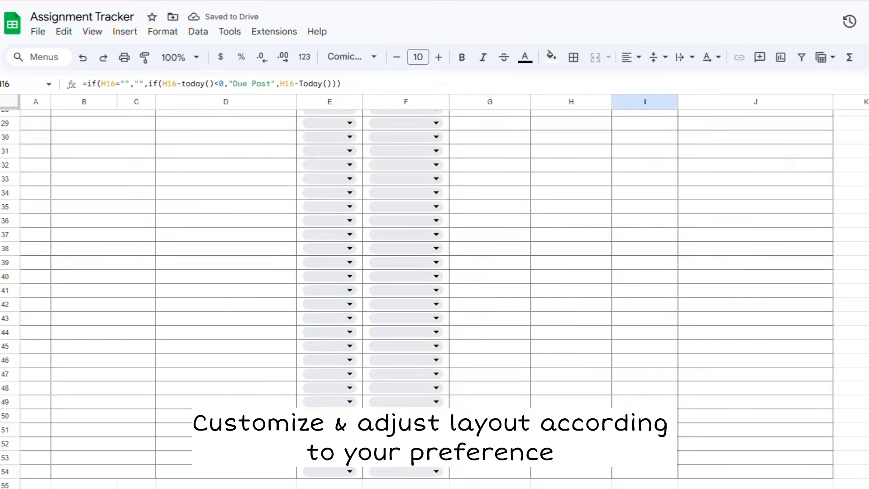
shift+click(638, 470)
scroll(661, 403, up, 7)
click(631, 59)
click(651, 82)
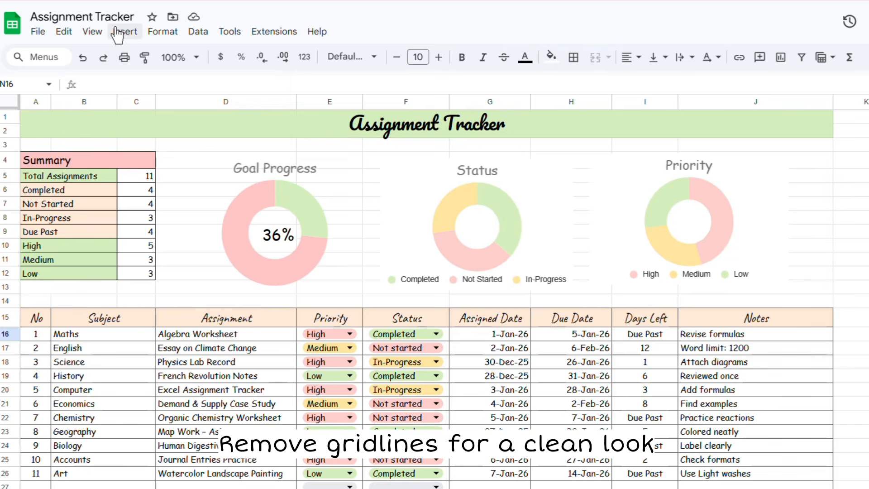
Step: Hide the sheet's gridlines
click(92, 32)
mouse_move(104, 54)
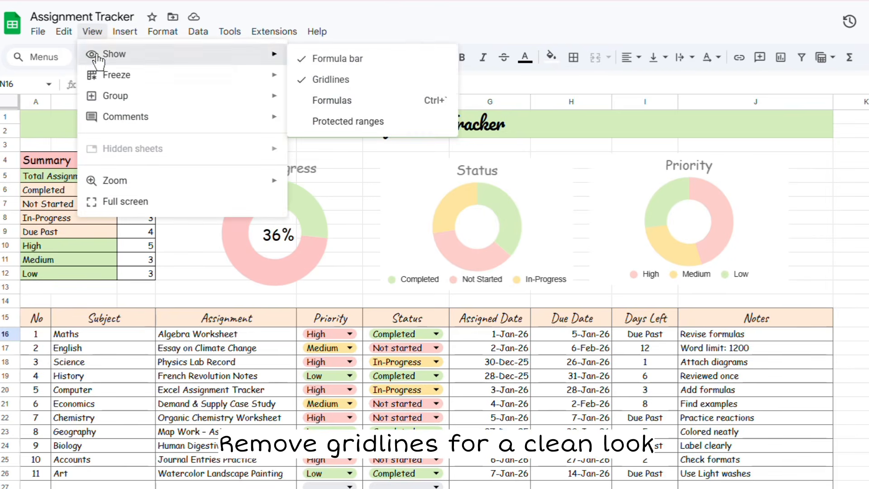
click(323, 80)
click(866, 432)
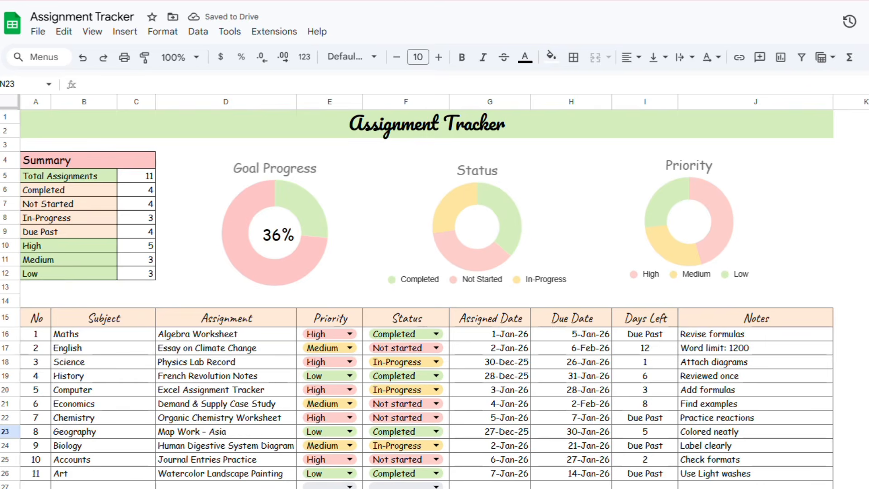
Step: Add a new assignment in row 27 with number 12, subject Statistics and assignment Probability
click(36, 485)
text(12)
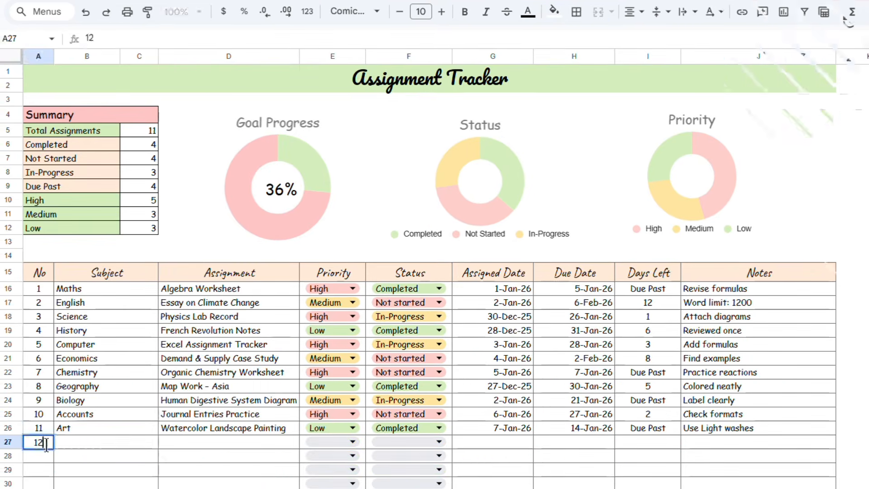
click(76, 484)
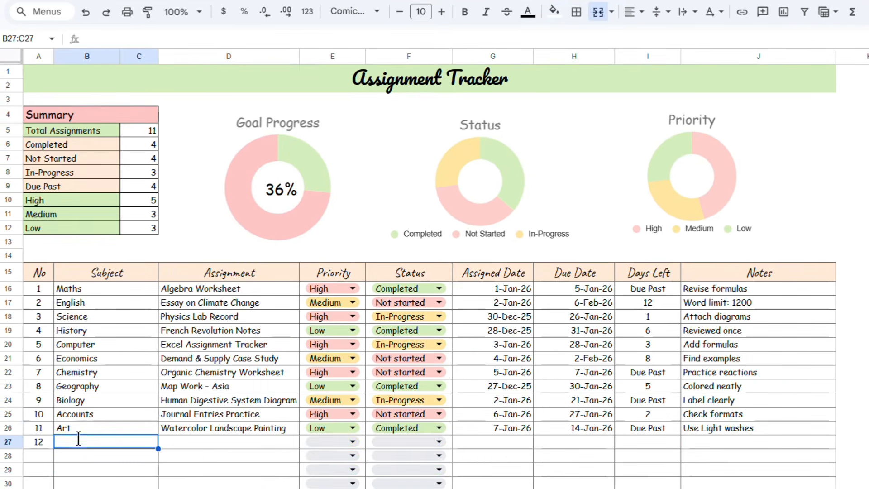
text(Stat)
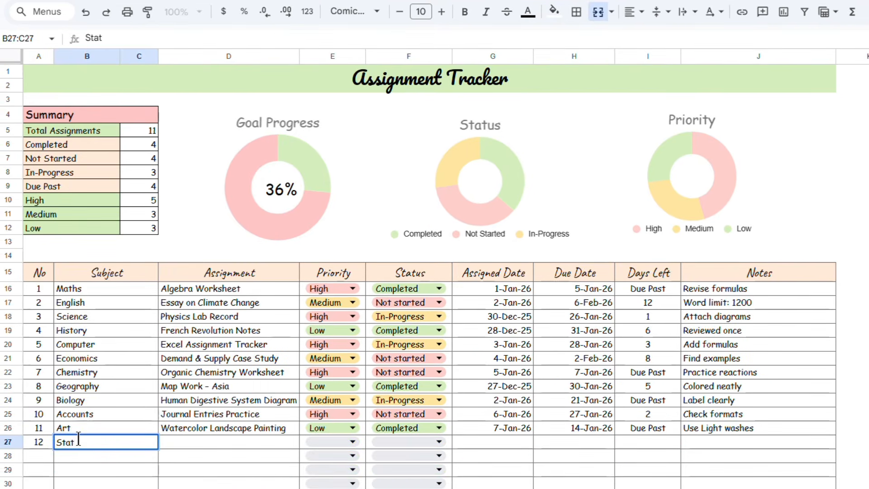
text(istics)
key(Tab)
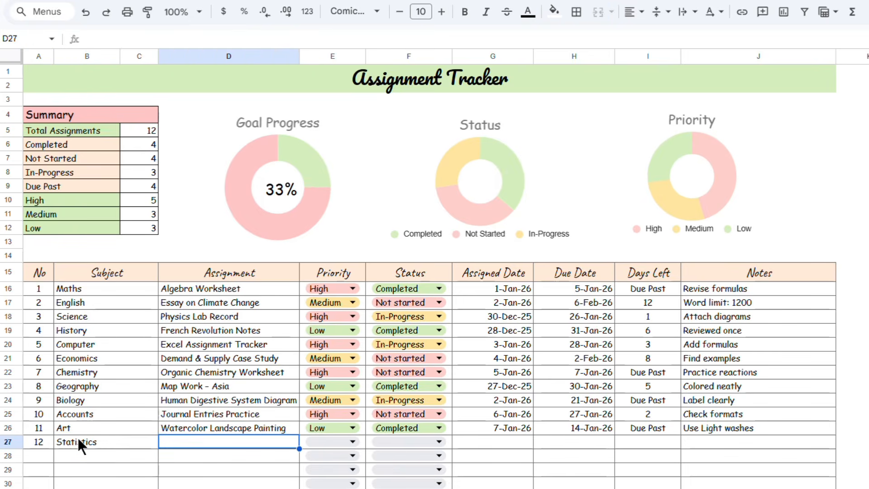
text(P)
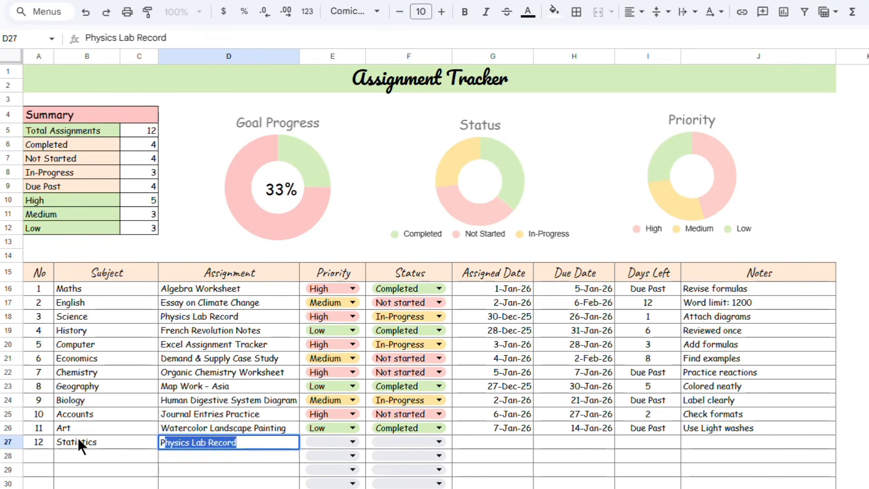
text(robability)
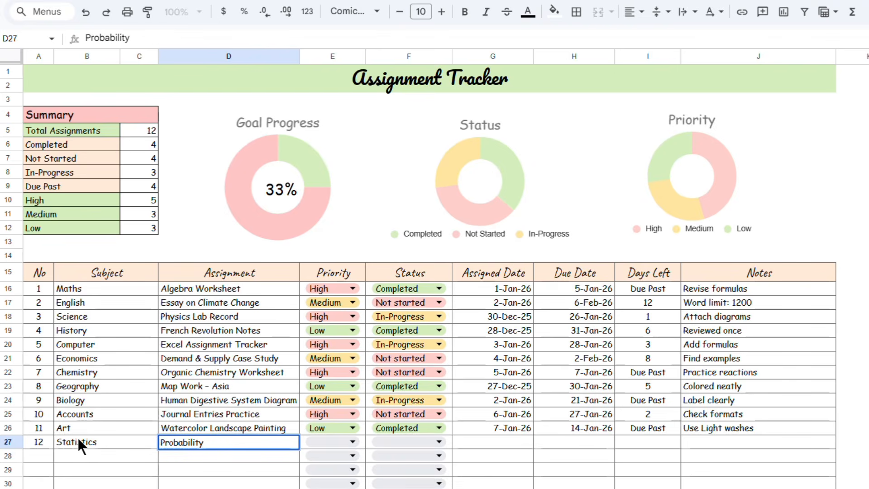
key(Tab)
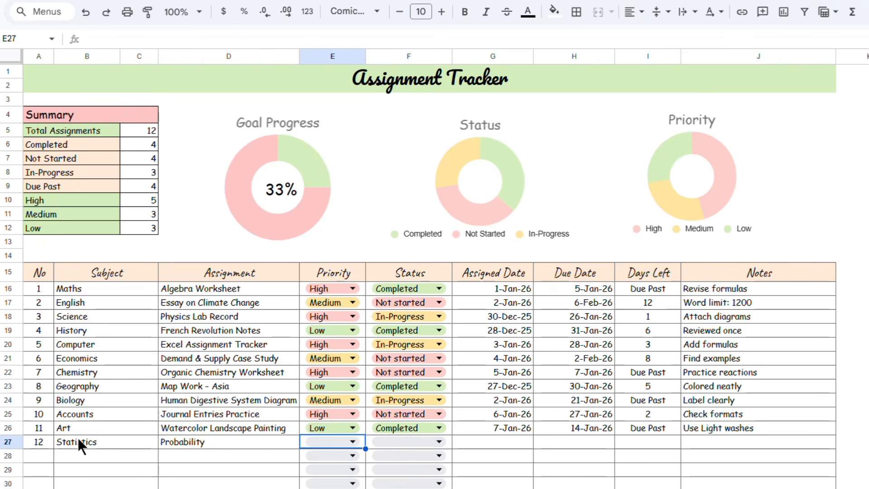
Step: Set the priority of the Statistics assignment to High and its status to Not started
text(h)
key(Return)
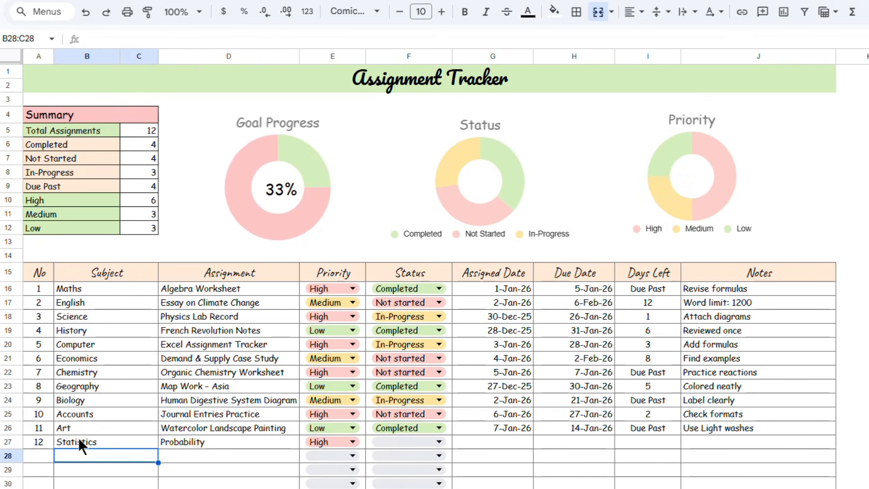
double_click(436, 441)
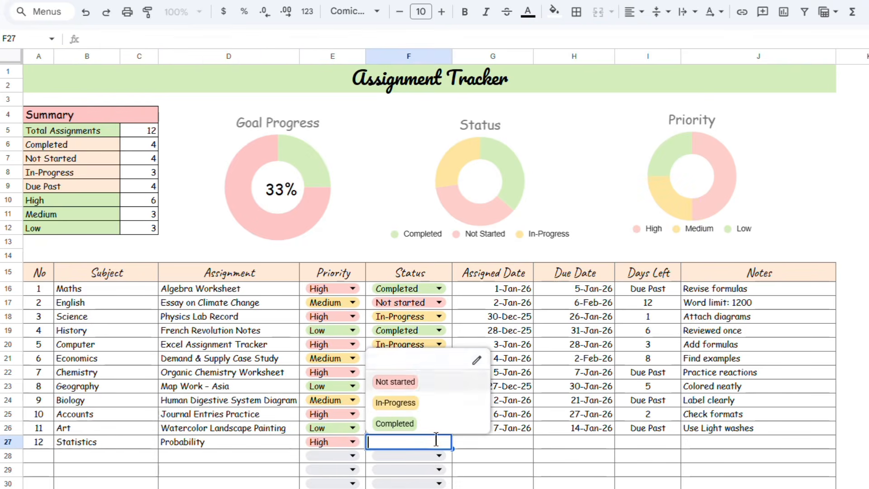
click(411, 380)
Step: Set the Statistics assignment's assigned date to 8-Jan-26 and its due date to 13-Jan-26 in row 27
key(Tab)
key(Return)
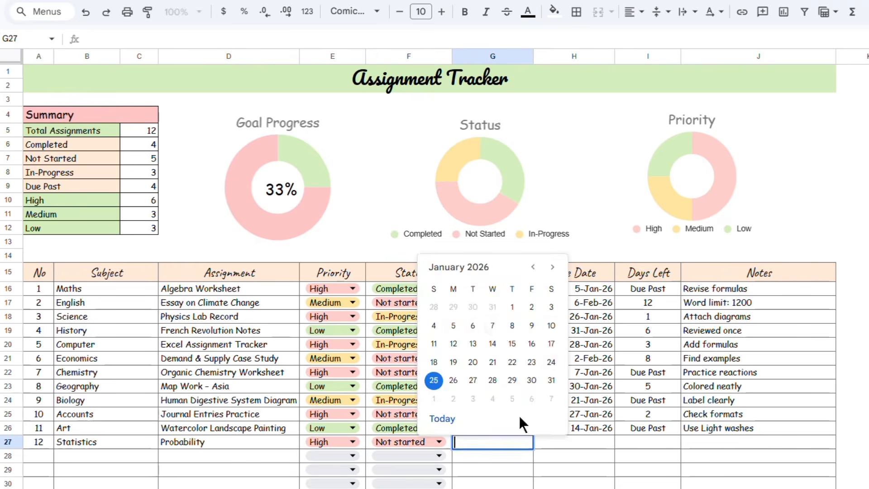
click(508, 330)
double_click(591, 442)
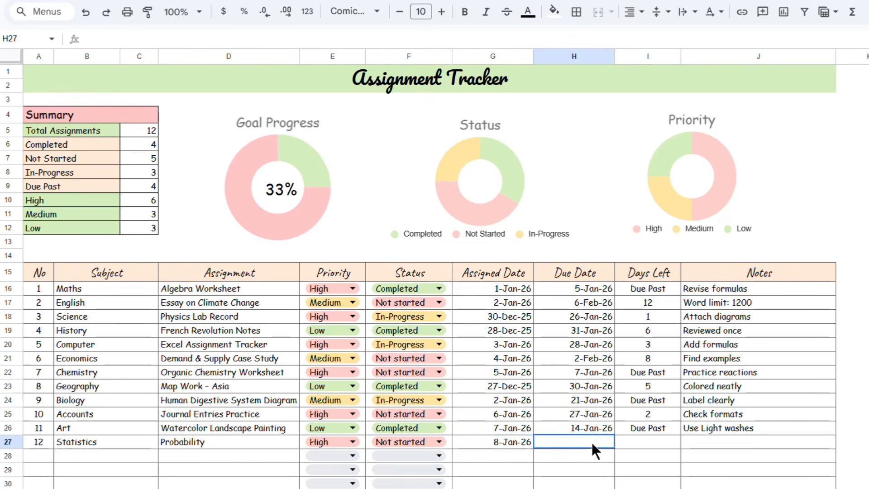
click(553, 343)
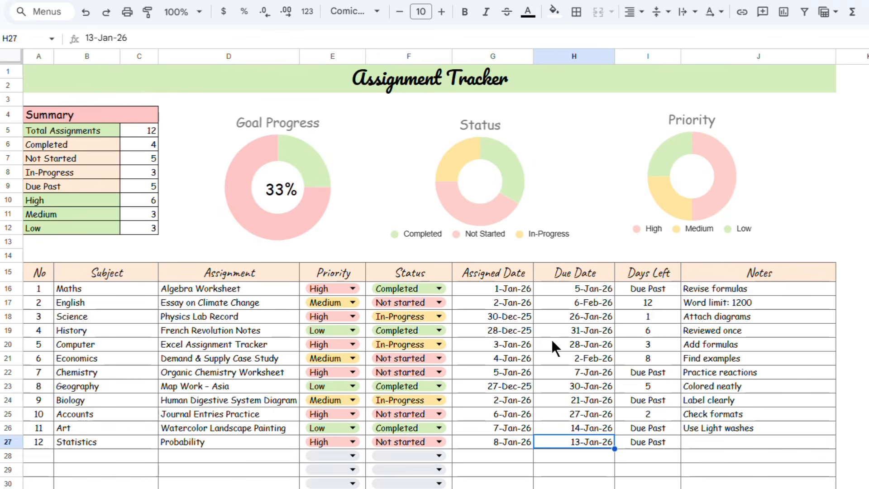
Step: Enter the note "Practice examples" for the Statistics assignment in row 27
click(742, 443)
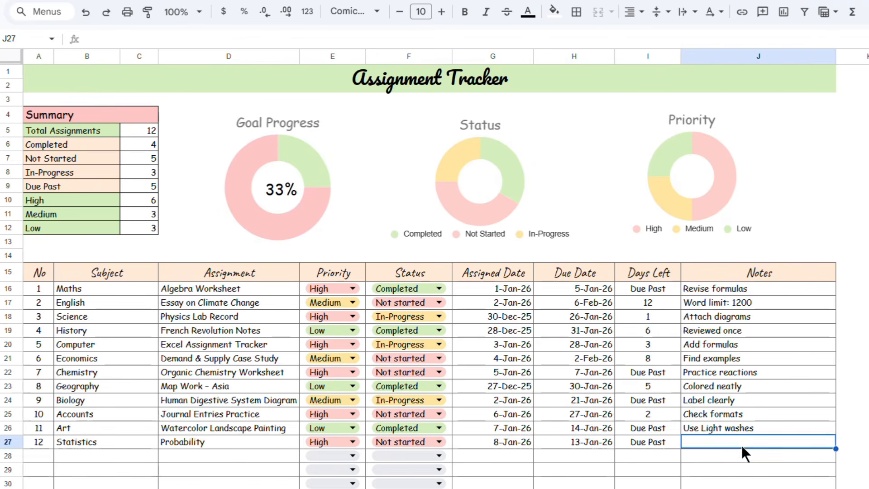
text(Practice example)
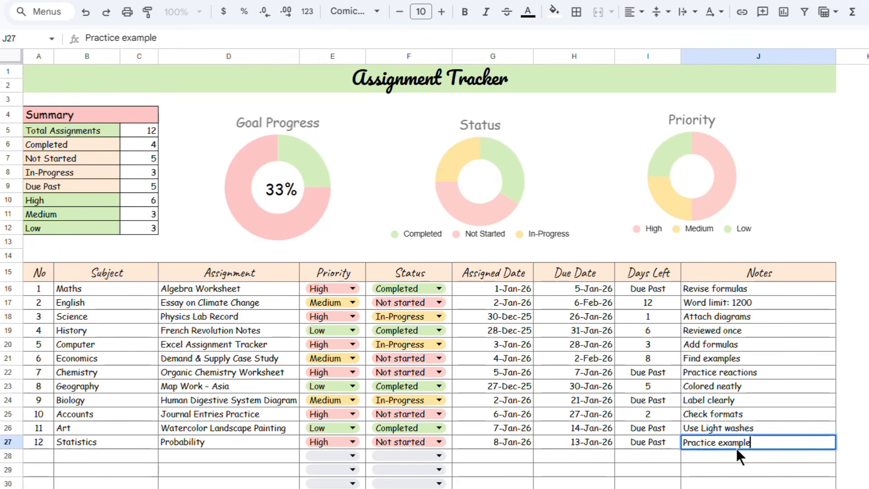
text(s)
key(Return)
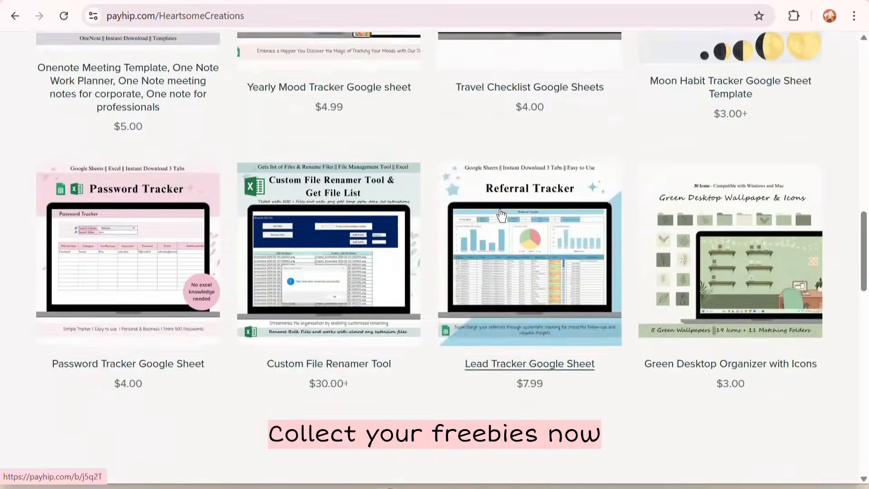
Step: Switch to the Heartsome Creations shop on Payhip and browse the Freebies, Desktop Wallpaper, Productivity Tool and One Note Templates collections
scroll(270, 186, up, 10)
click(251, 181)
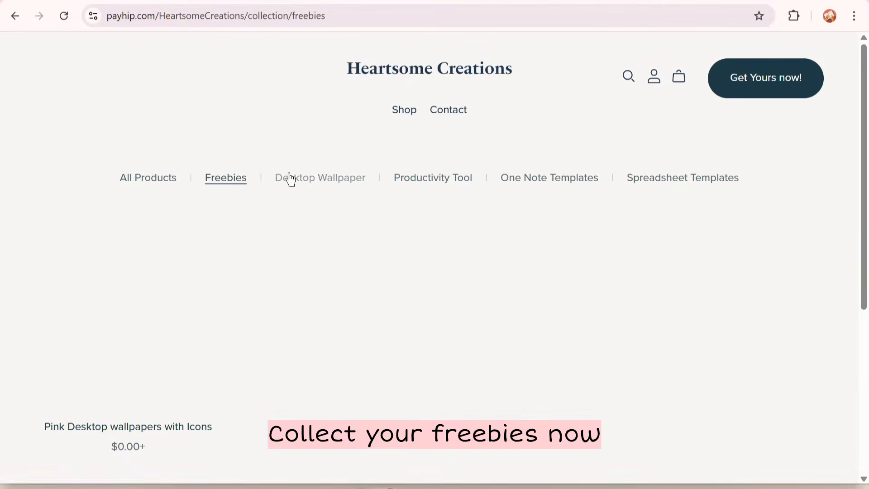
click(320, 183)
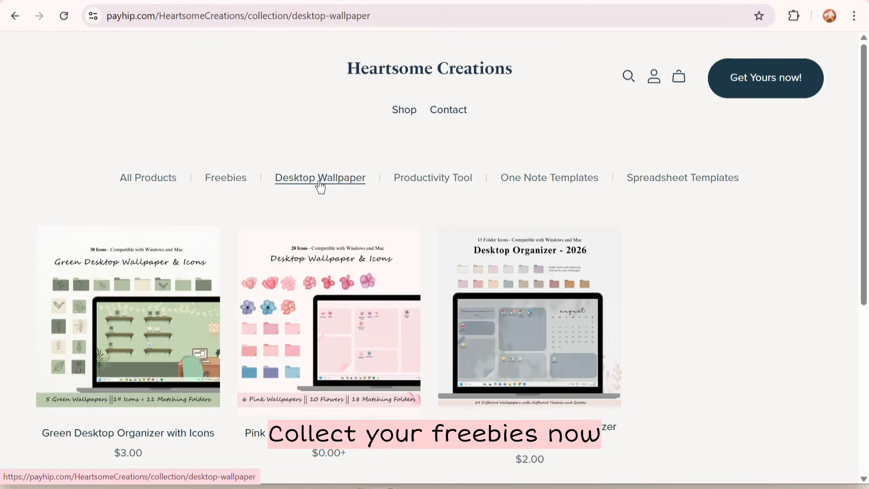
click(407, 181)
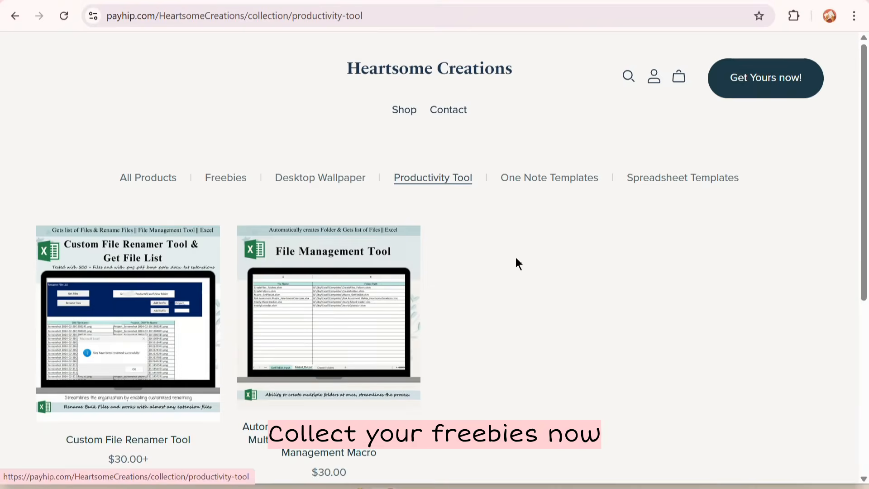
scroll(516, 260, down, 1)
scroll(516, 260, up, 1)
click(581, 183)
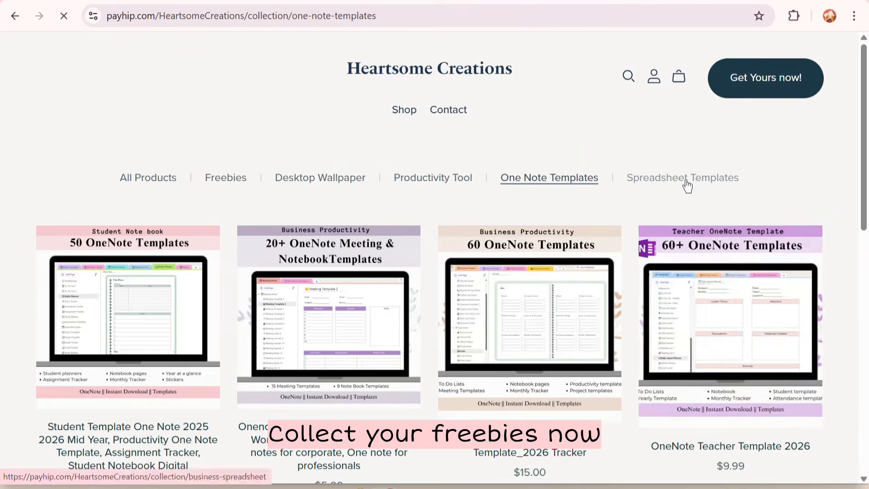
Step: Look through the shop's Spreadsheet Templates collection and open its second page of products
click(687, 184)
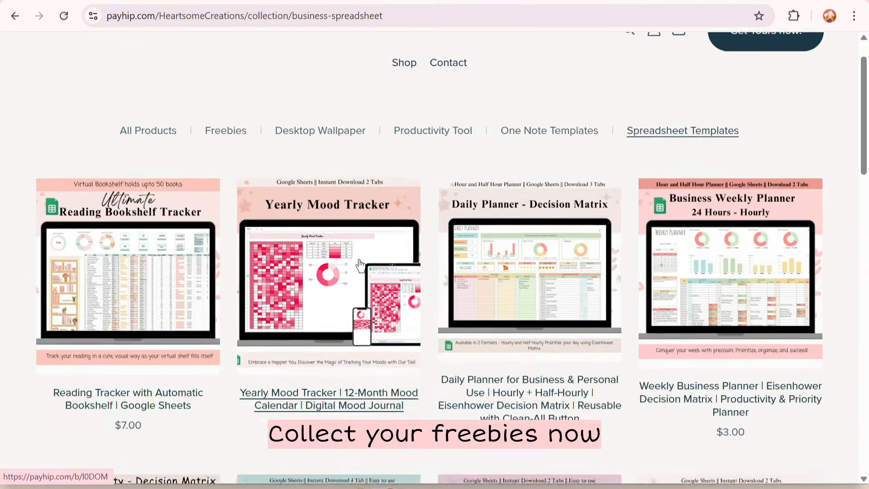
scroll(360, 266, down, 9)
scroll(360, 266, down, 15)
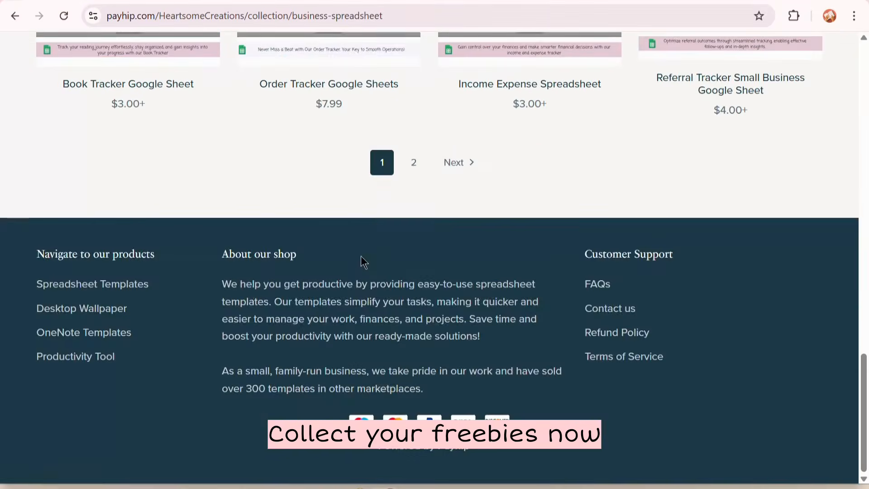
scroll(411, 233, up, 2)
click(411, 233)
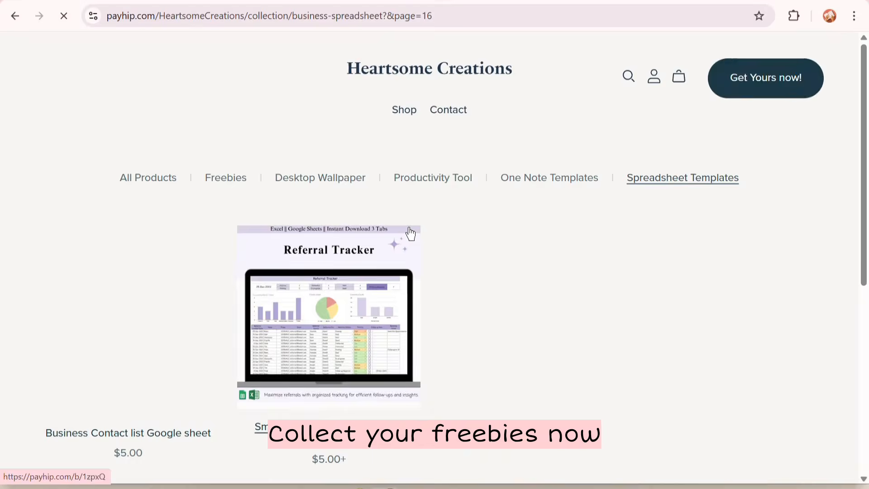